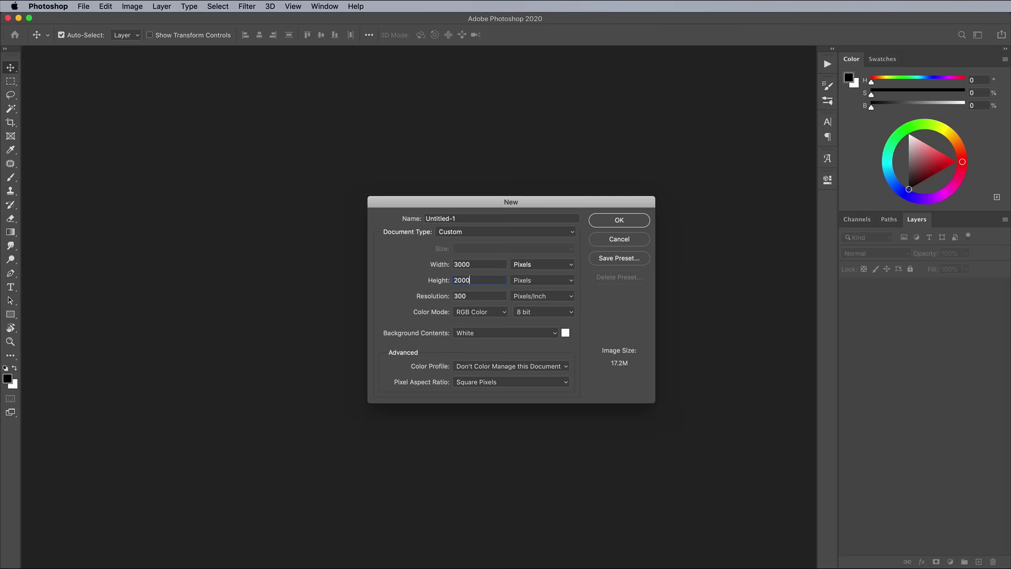
# Create the 3000 × 2000 px, 300 pixels/inch document and place enlarged FRENCH CLARENDON text in the canvas's upper-left area
pyautogui.press('Return')
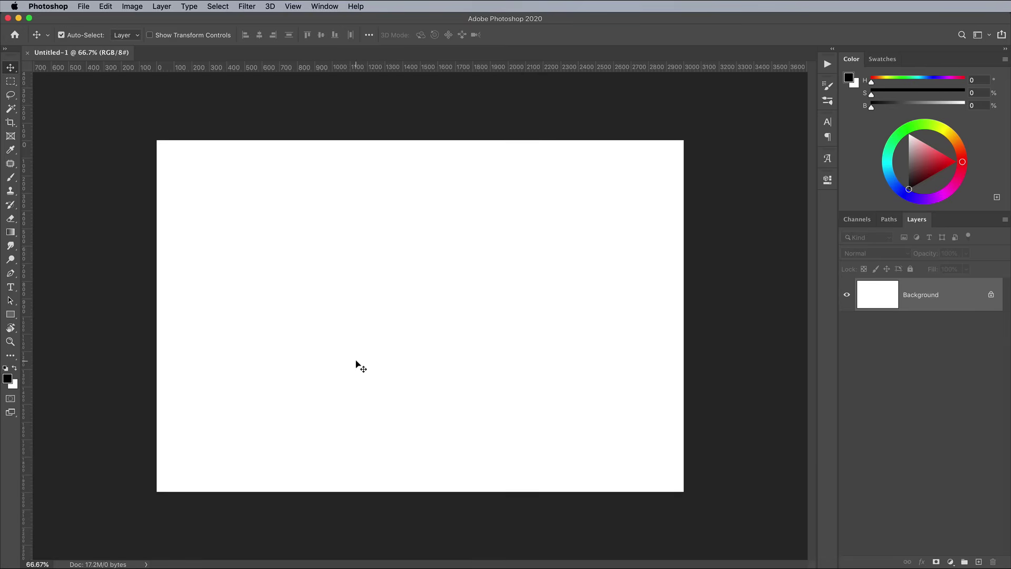
pyautogui.press('super+0')
pyautogui.click(10, 287)
pyautogui.click(91, 149)
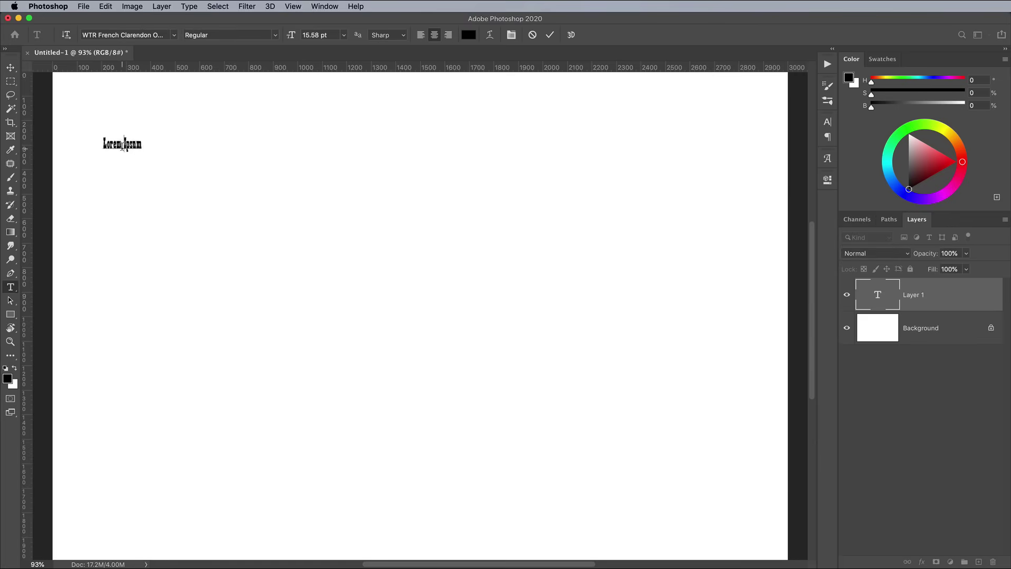
pyautogui.write('FRENCH CLARENDON')
pyautogui.moveTo(153, 152); pyautogui.dragTo(350, 204)
pyautogui.press('Return')
# Duplicate the FRENCH CLARENDON line below itself, change the copy's text to COLT in the Colt font, and scale it to a similar width
pyautogui.moveTo(220, 168); pyautogui.dragTo(220, 250)
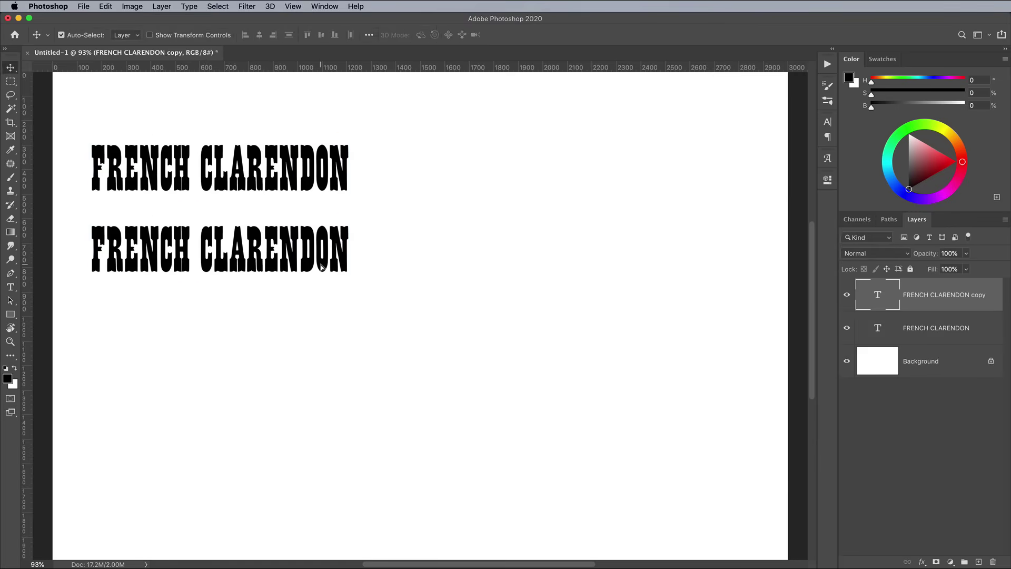
pyautogui.moveTo(350, 250); pyautogui.dragTo(91, 250)
pyautogui.write('COLT')
pyautogui.moveTo(250, 250); pyautogui.dragTo(191, 251)
pyautogui.click(126, 35)
pyautogui.write('colt')
pyautogui.click(126, 119)
pyautogui.press('super+t')
pyautogui.moveTo(394, 216); pyautogui.dragTo(309, 296)
pyautogui.press('Return')
# Change a copy of COLT below it to read Casey in the Casey Bold font, then enlarge it and position it under COLT
pyautogui.doubleClick(274, 289)
pyautogui.write('CAsey')
pyautogui.press('super+a')
pyautogui.click(125, 36)
pyautogui.write('case')
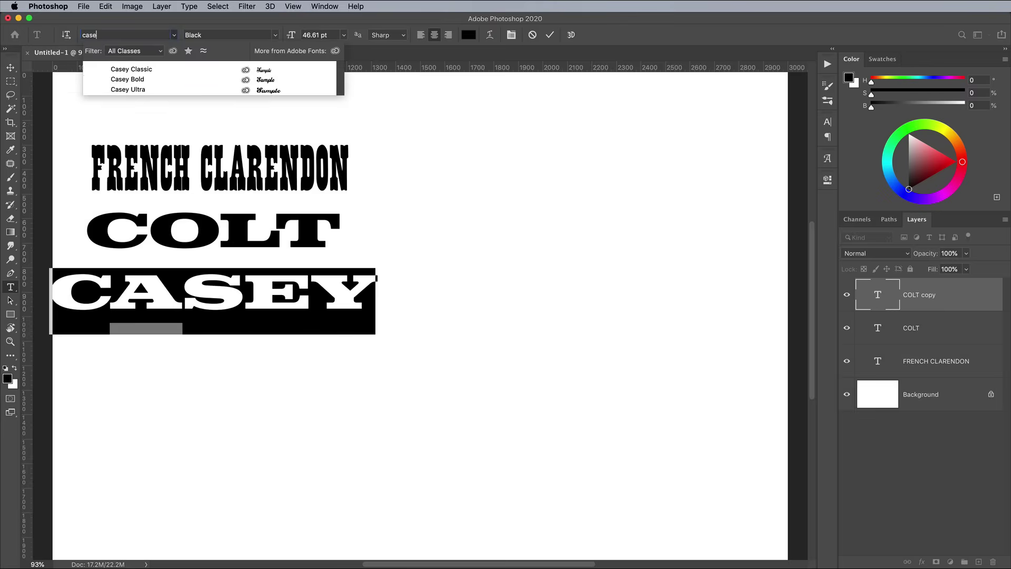
pyautogui.click(125, 90)
pyautogui.press('super+t')
pyautogui.moveTo(262, 326); pyautogui.dragTo(362, 387)
pyautogui.moveTo(291, 344); pyautogui.dragTo(224, 414)
pyautogui.press('Return')
# Replace the text of the Casey copy with Scriptorama and apply the ScriptoramaMarkdownJF Regular font
pyautogui.press('super+a')
pyautogui.doubleClick(224, 410)
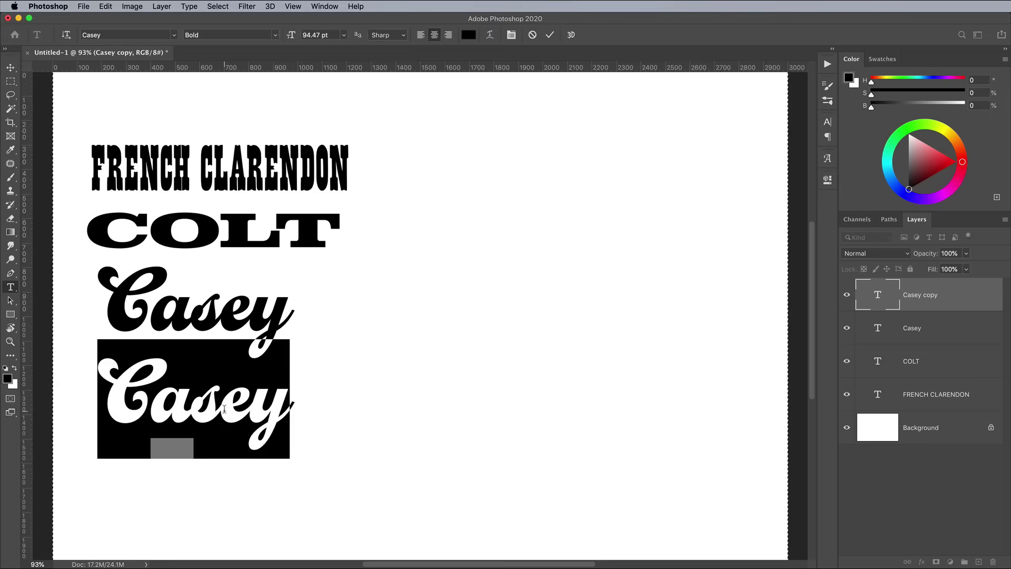
pyautogui.write('Stript')
pyautogui.press('BackSpace')
pyautogui.press('BackSpace')
pyautogui.press('BackSpace')
pyautogui.press('BackSpace')
pyautogui.press('BackSpace')
pyautogui.write('criptorama')
pyautogui.press('super+a')
pyautogui.click(125, 36)
pyautogui.write('scr')
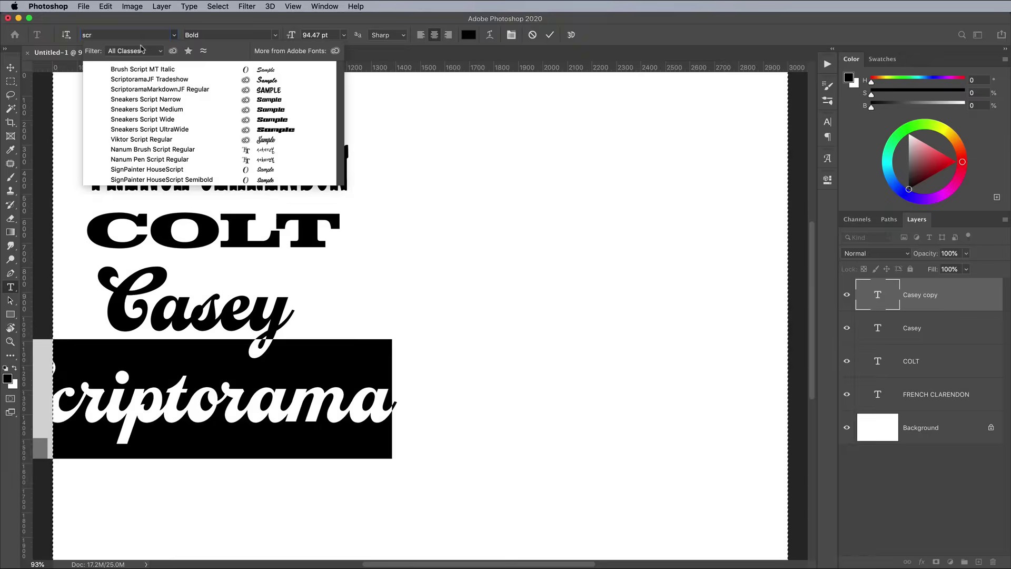
pyautogui.click(152, 88)
pyautogui.press('super+Return')
# Scale the Scriptorama text and left-align it roughly with the other lines beneath Casey
pyautogui.press('super+t')
pyautogui.moveTo(488, 339); pyautogui.dragTo(220, 381)
pyautogui.moveTo(160, 414); pyautogui.dragTo(348, 397)
pyautogui.press('Return')
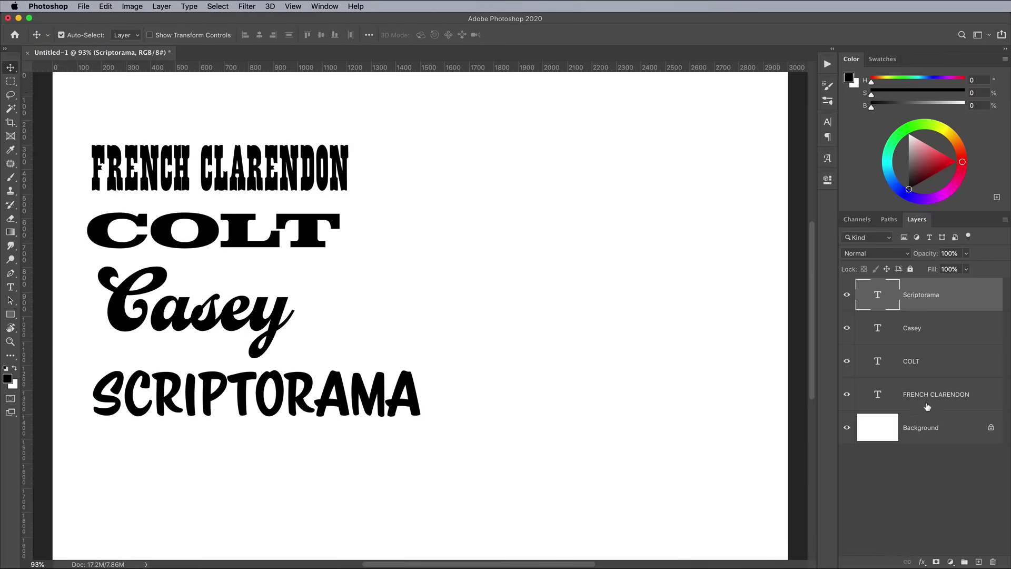
# Group the four text layers, name the group Fonts, and hide it
pyautogui.keyDown('shift'); pyautogui.click(926, 405); pyautogui.keyUp('shift')
pyautogui.press('super+g')
pyautogui.doubleClick(893, 286)
pyautogui.write('Fonts')
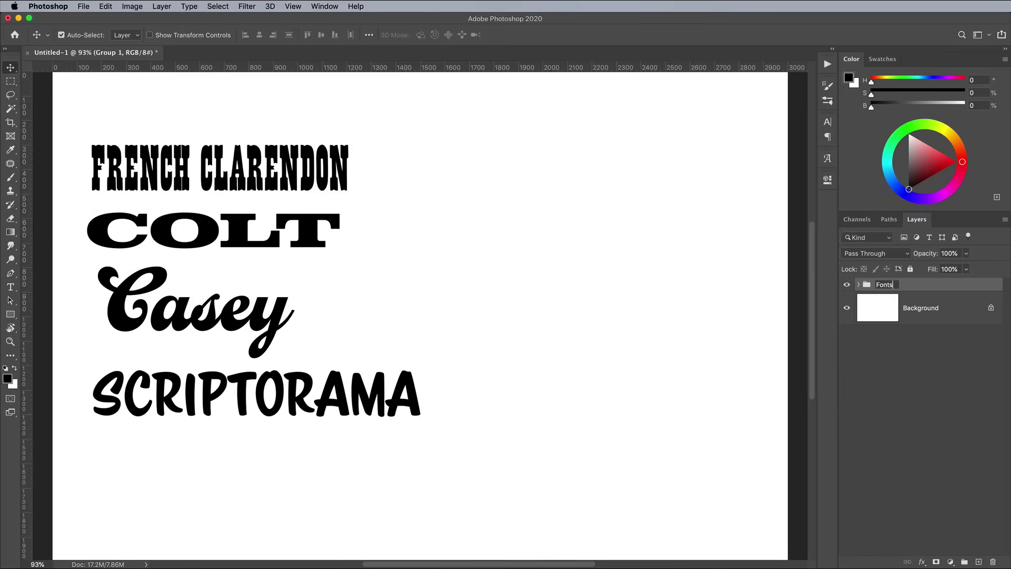
pyautogui.press('Return')
pyautogui.click(846, 285)
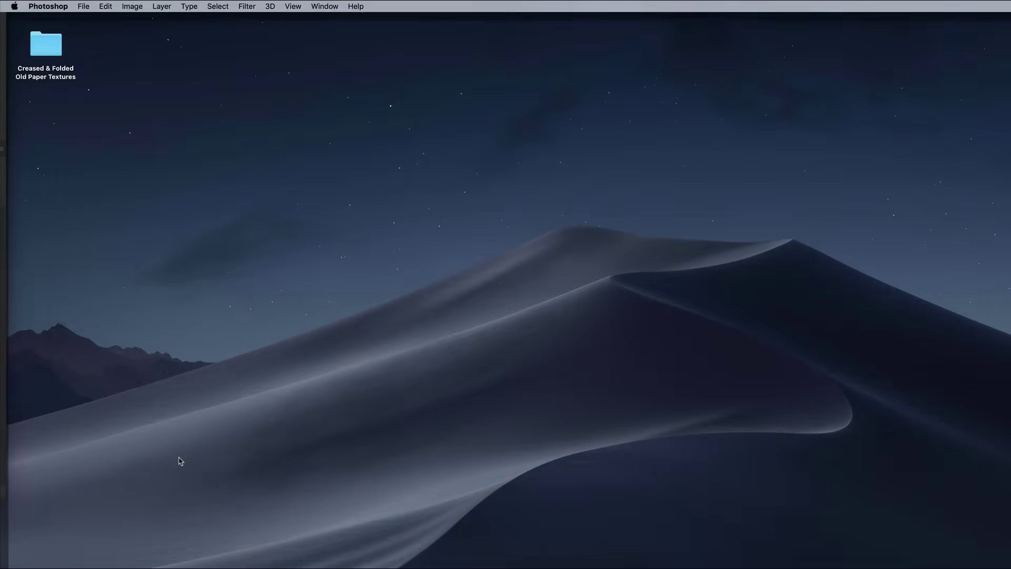
# Open Creased-Folded-Old-Paper-Texture-04.jpg from the desktop's Creased & Folded Old Paper Textures folder and copy the entire image
pyautogui.doubleClick(52, 47)
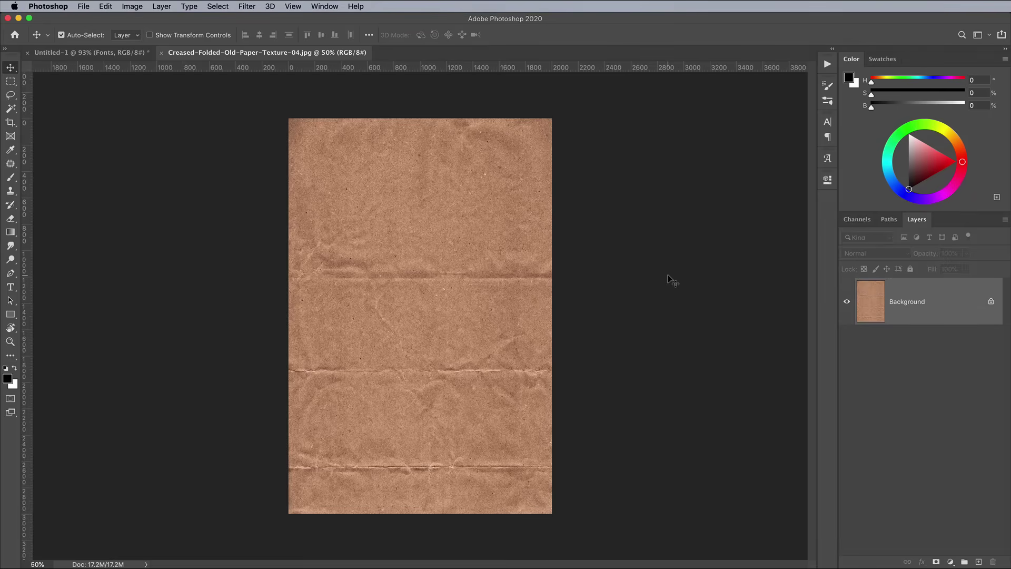
pyautogui.click(218, 7)
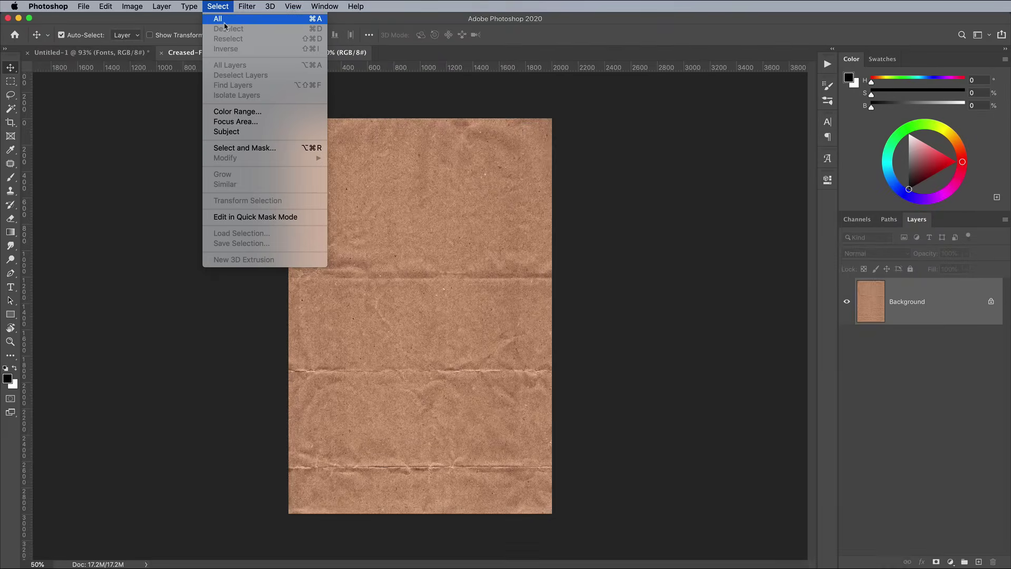
pyautogui.click(224, 19)
pyautogui.click(106, 6)
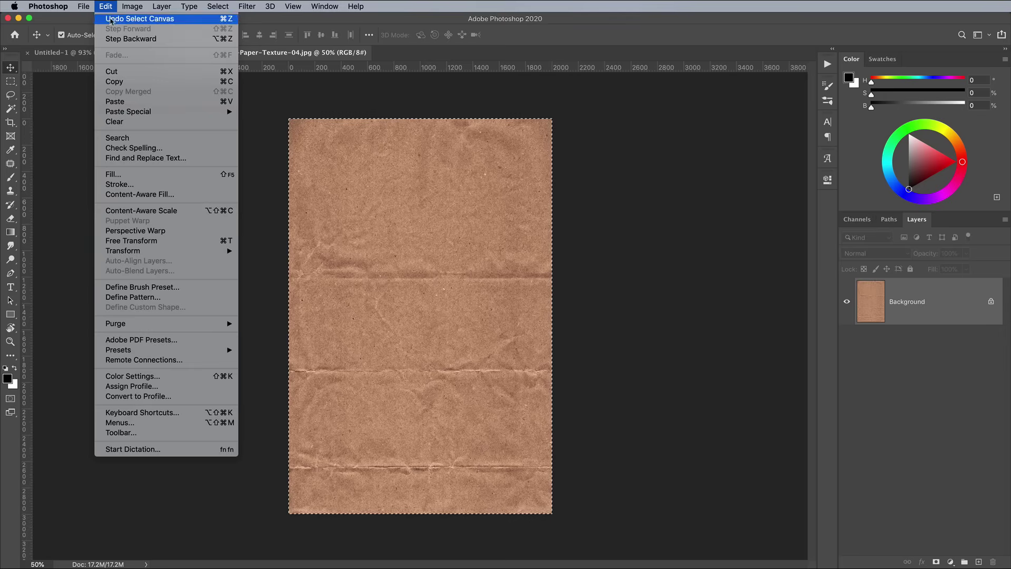
pyautogui.click(126, 82)
# Paste the paper texture into Untitled-1 and rotate it 90 degrees so it fills the canvas
pyautogui.click(113, 52)
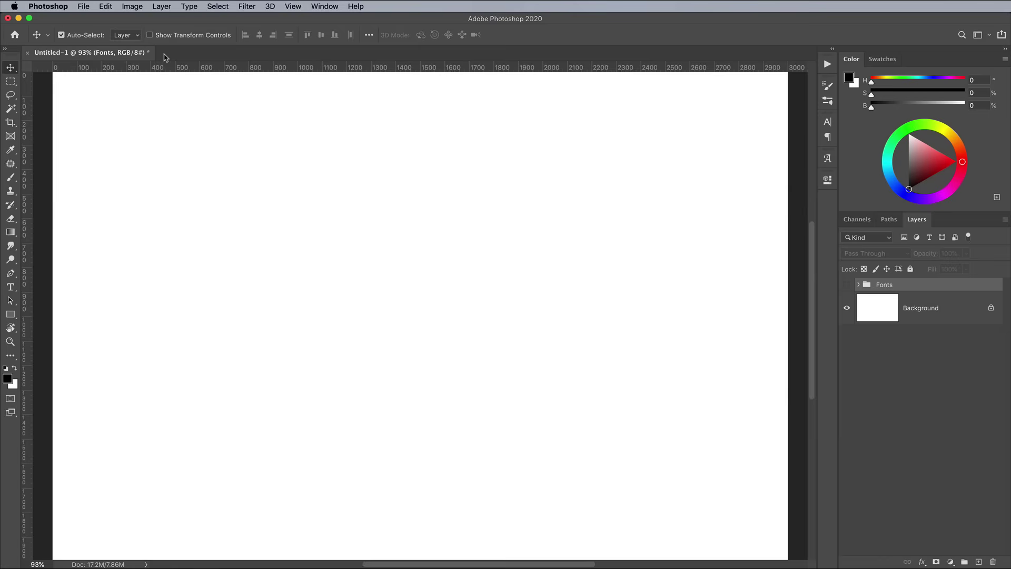
pyautogui.click(105, 6)
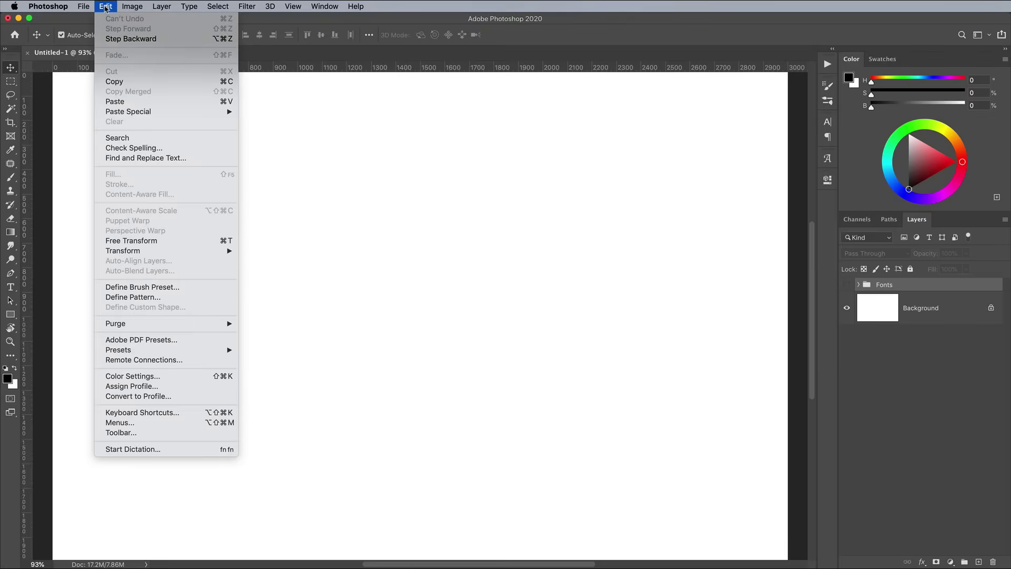
pyautogui.click(126, 102)
pyautogui.press('super+minus')
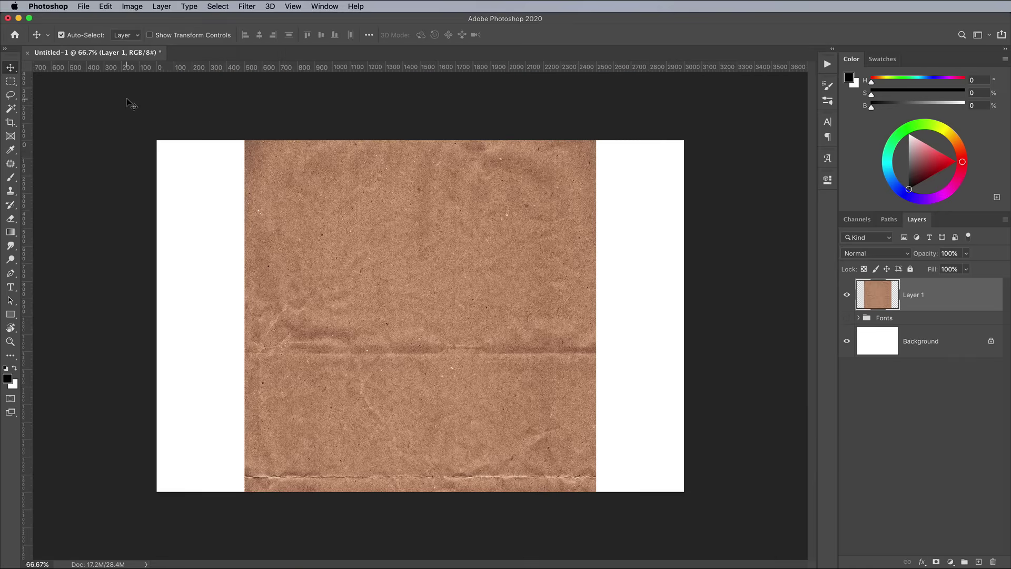
pyautogui.press('super+t')
pyautogui.moveTo(475, 130); pyautogui.dragTo(812, 473)
pyautogui.moveTo(577, 400); pyautogui.dragTo(571, 316)
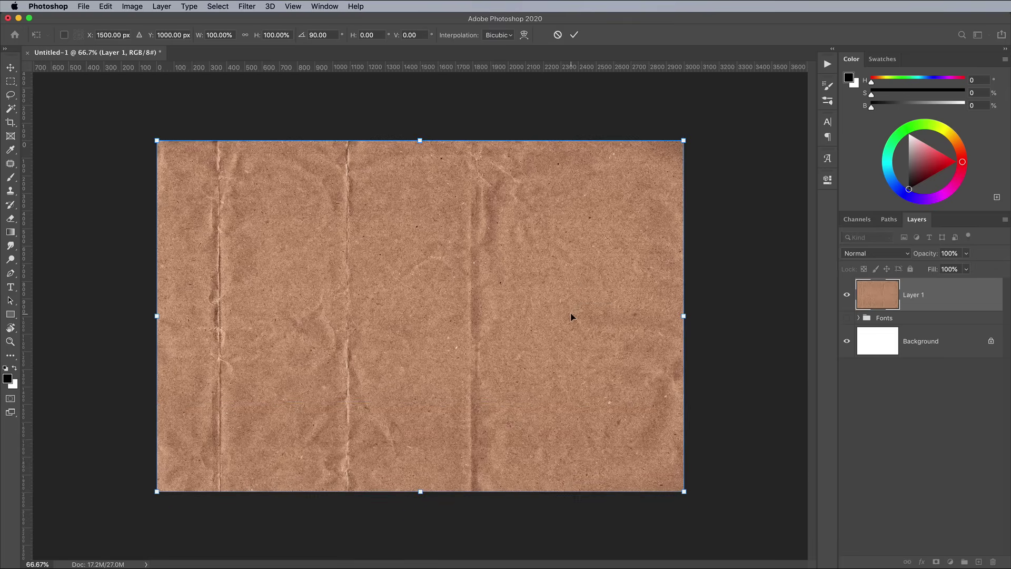
pyautogui.press('Return')
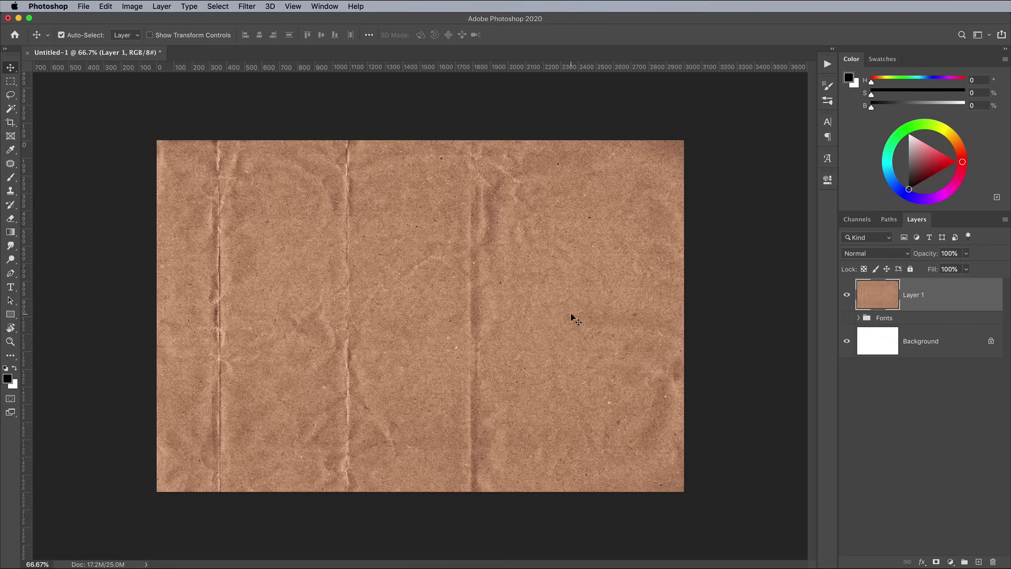
# Colorize the paper texture layer using Hue/Saturation with Hue 43, Saturation 76 and Lightness 45
pyautogui.click(137, 6)
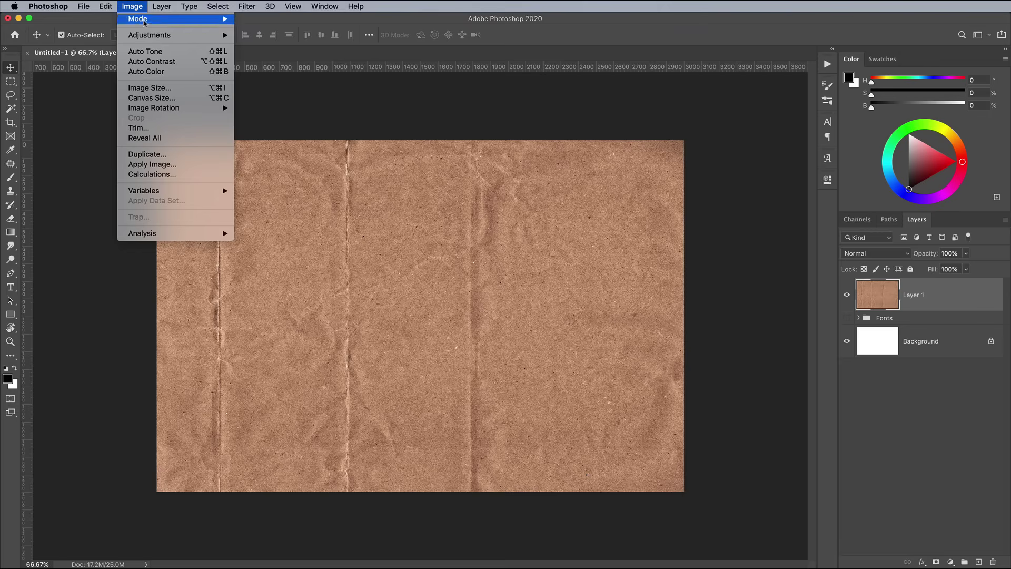
pyautogui.moveTo(205, 34)
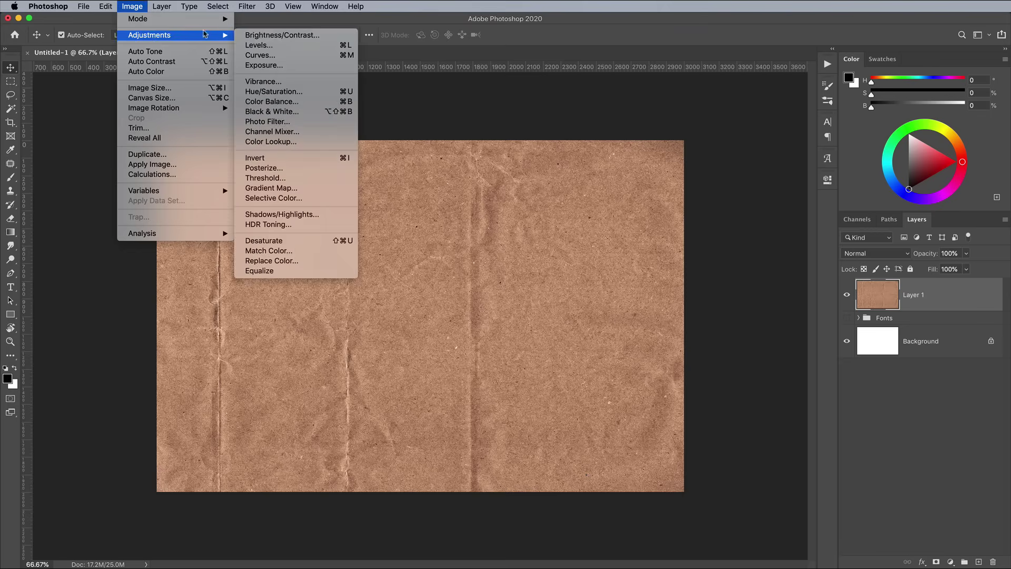
pyautogui.click(273, 92)
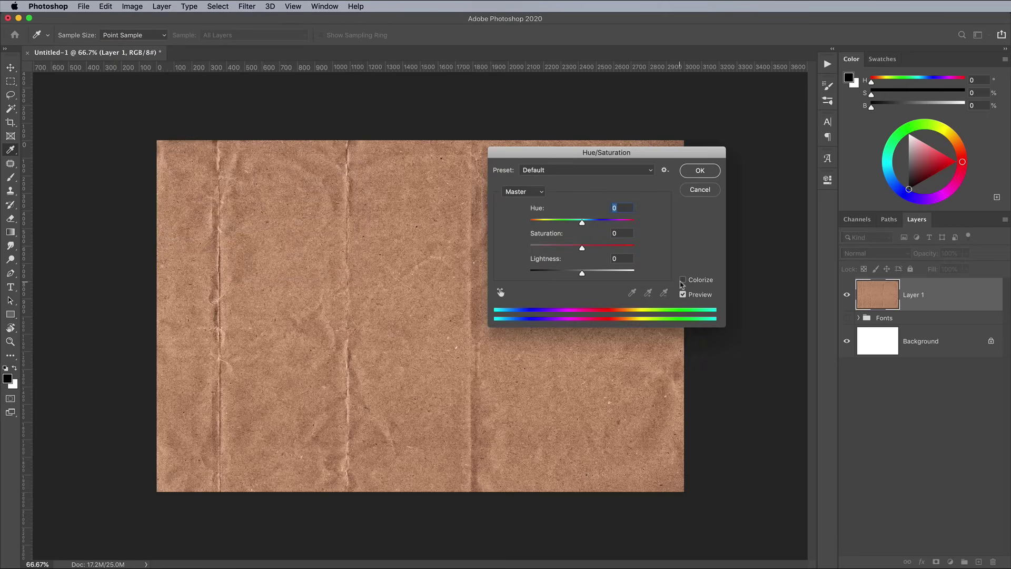
pyautogui.click(683, 281)
pyautogui.moveTo(532, 225)
pyautogui.mouseDown()
pyautogui.moveTo(553, 225)
pyautogui.moveTo(544, 227)
pyautogui.mouseUp()
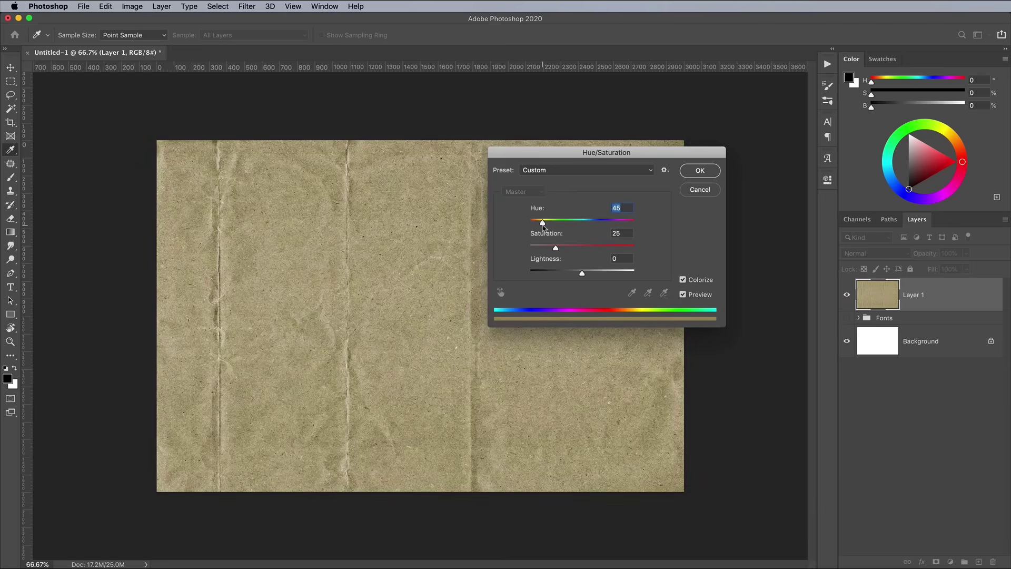
pyautogui.moveTo(557, 248); pyautogui.dragTo(606, 275)
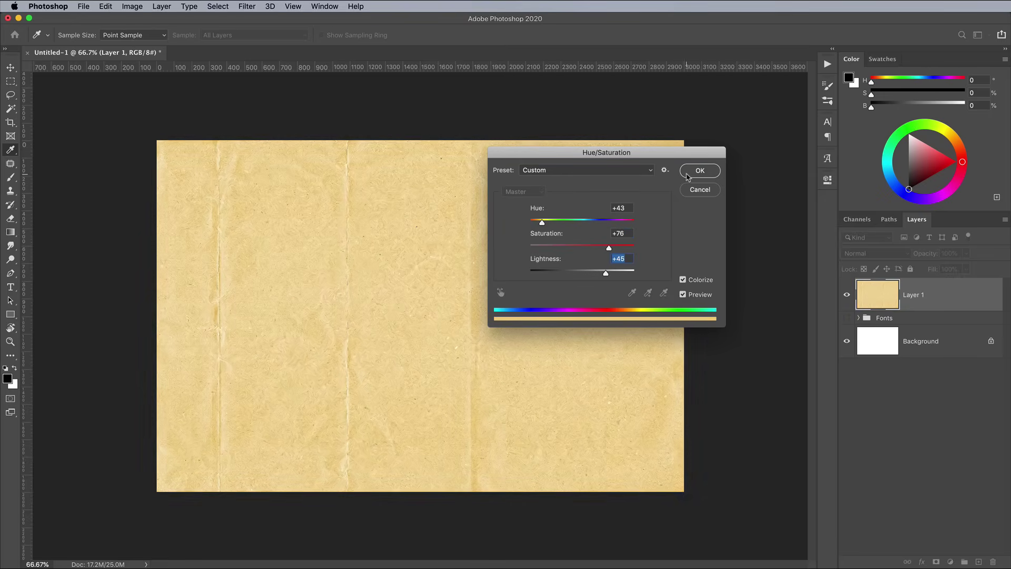
pyautogui.click(699, 170)
pyautogui.press('v')
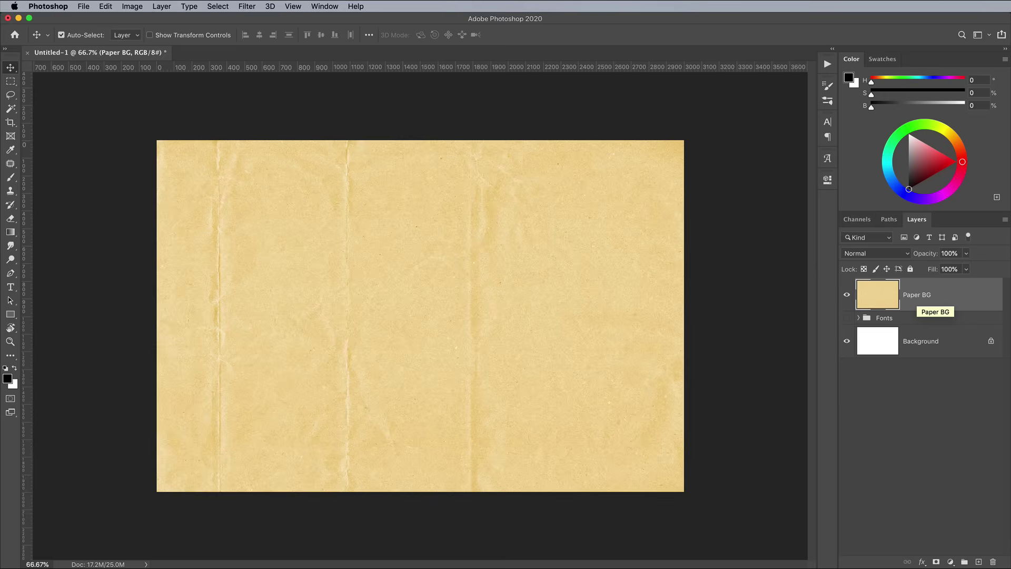
# Select the entire canvas and start transforming the selection, with its width and height expressed in pixels
pyautogui.click(218, 6)
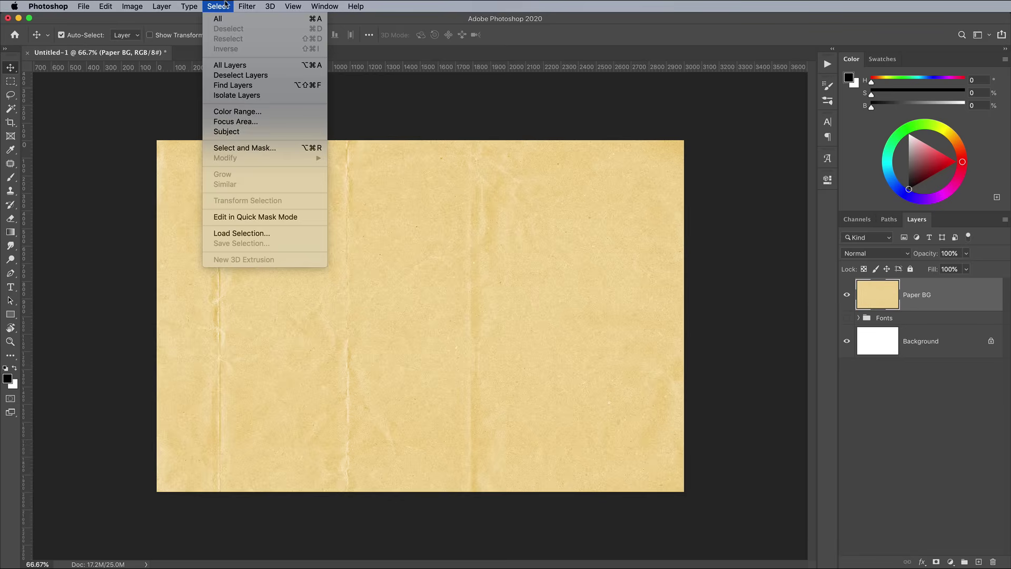
pyautogui.click(223, 20)
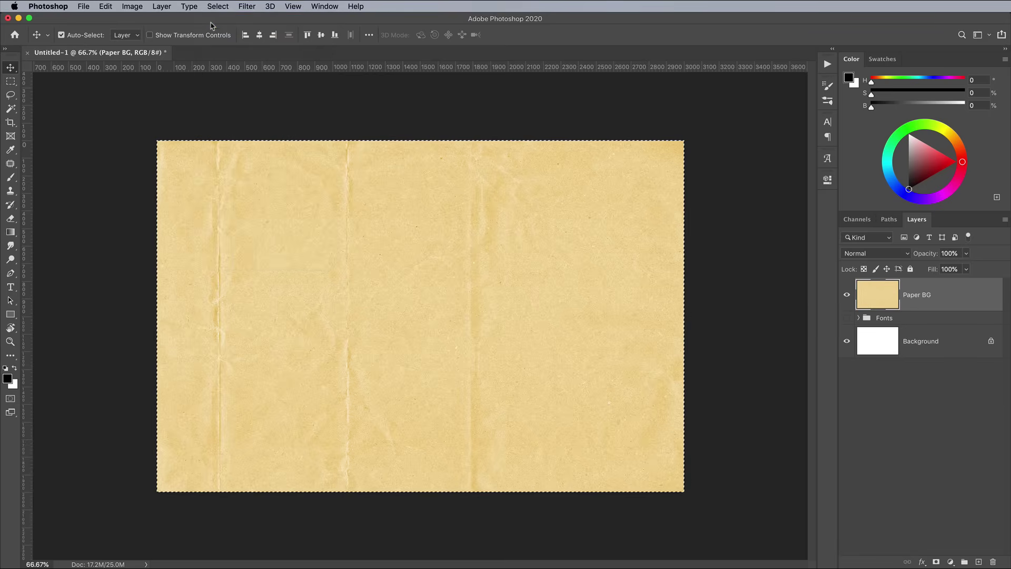
pyautogui.press('m')
pyautogui.rightClick(233, 170)
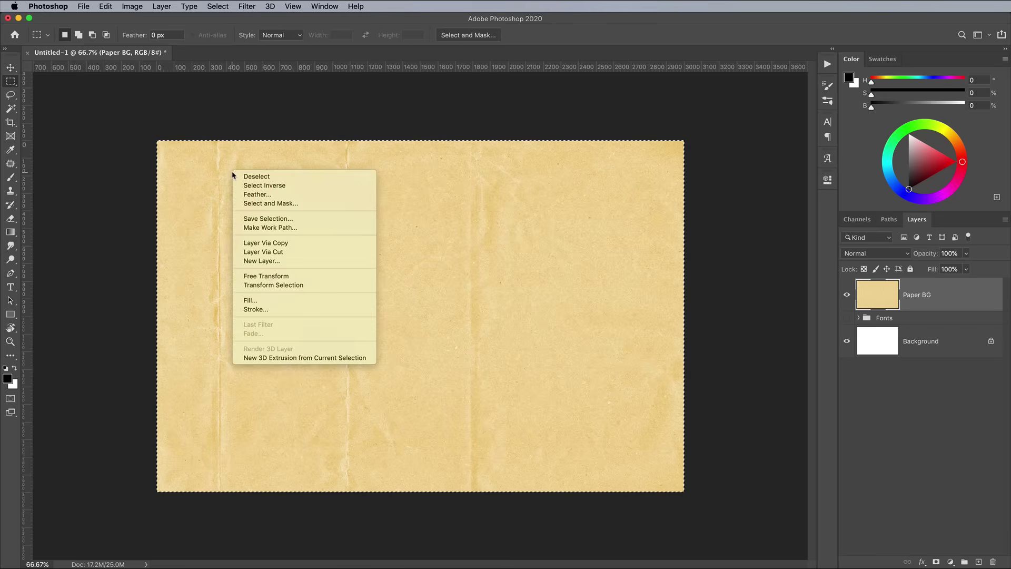
pyautogui.click(271, 285)
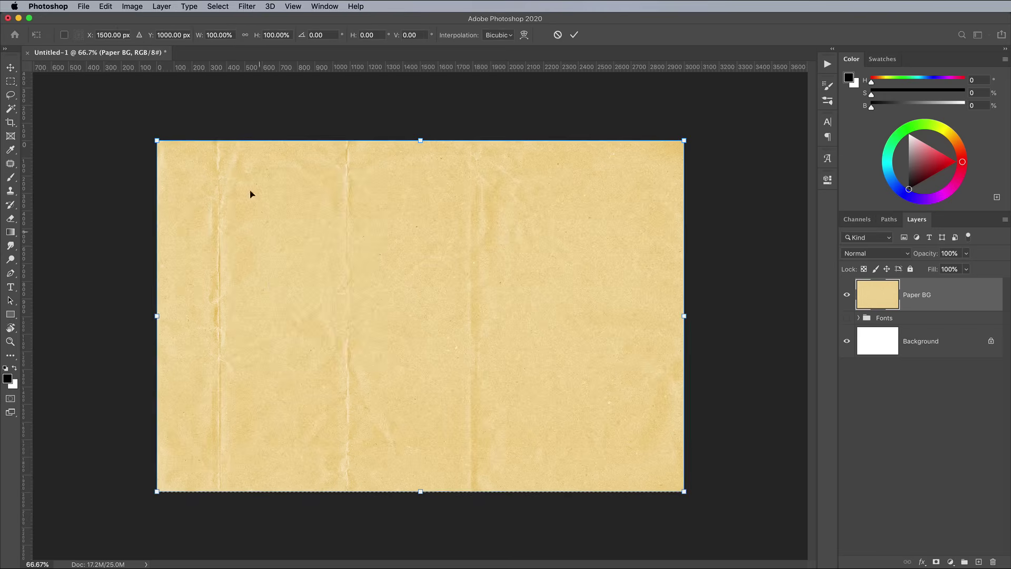
pyautogui.rightClick(220, 35)
pyautogui.click(227, 40)
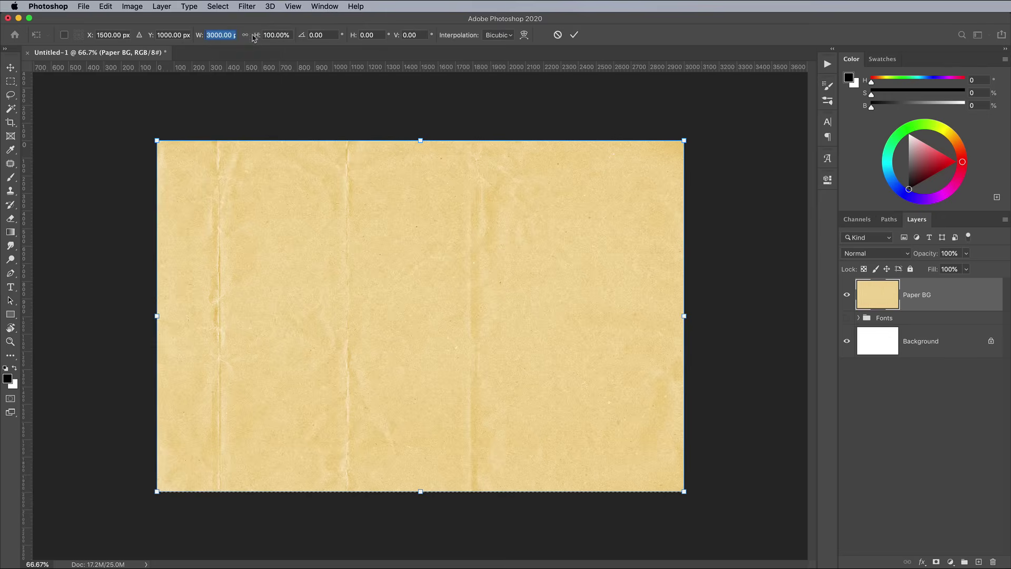
pyautogui.rightClick(274, 35)
pyautogui.click(278, 39)
# Reduce the width of the selection to about 2850 px around the canvas centre
pyautogui.click(215, 37)
pyautogui.scroll(-5, 215, 38)
pyautogui.scroll(-5, 214, 38)
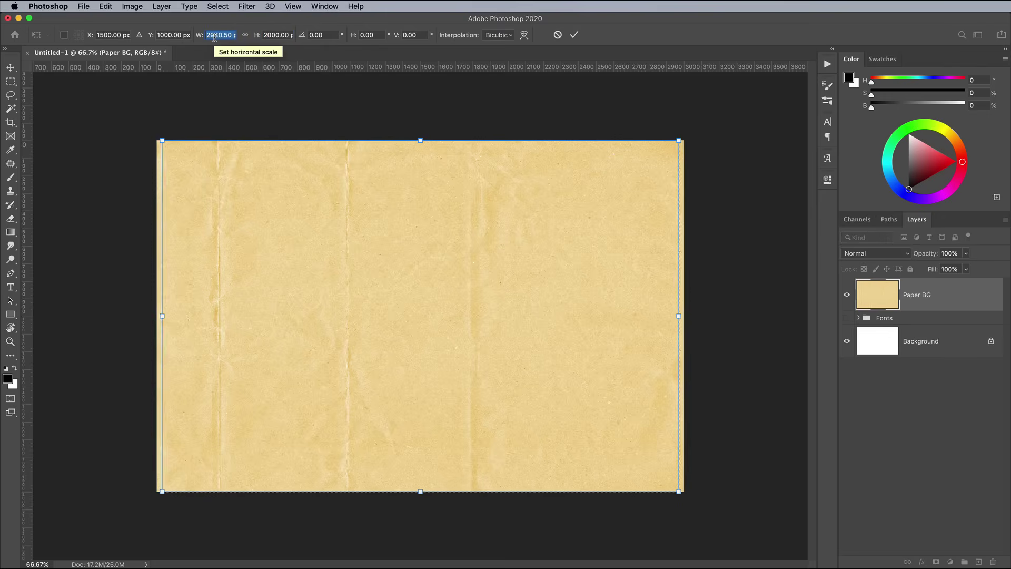
pyautogui.scroll(-4, 214, 38)
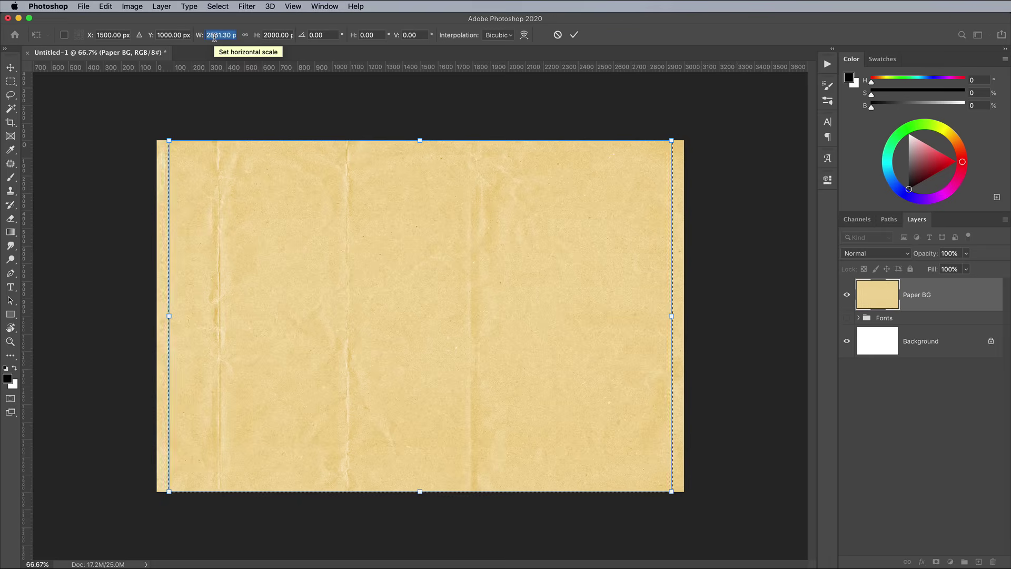
# Reduce the height of the selection to 1850 px around the canvas centre
pyautogui.press('Tab')
pyautogui.hotkey('shift', 'Down')
pyautogui.hotkey('shift', 'Down')
pyautogui.hotkey('shift', 'Down')
pyautogui.hotkey('shift', 'Down')
pyautogui.hotkey('shift', 'Down')
pyautogui.hotkey('shift', 'Down')
pyautogui.hotkey('shift', 'Down')
pyautogui.hotkey('shift', 'Down')
pyautogui.hotkey('shift', 'Down')
pyautogui.hotkey('shift', 'Down')
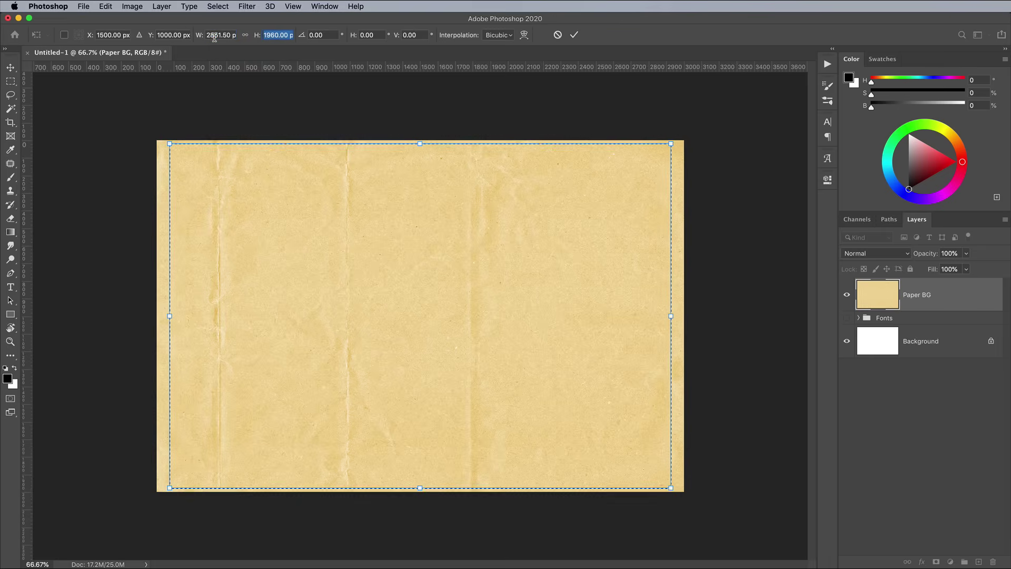
pyautogui.hotkey('shift', 'Down')
pyautogui.hotkey('shift', 'Down')
pyautogui.hotkey('shift', 'Down')
pyautogui.hotkey('shift', 'Down')
pyautogui.hotkey('shift', 'Down')
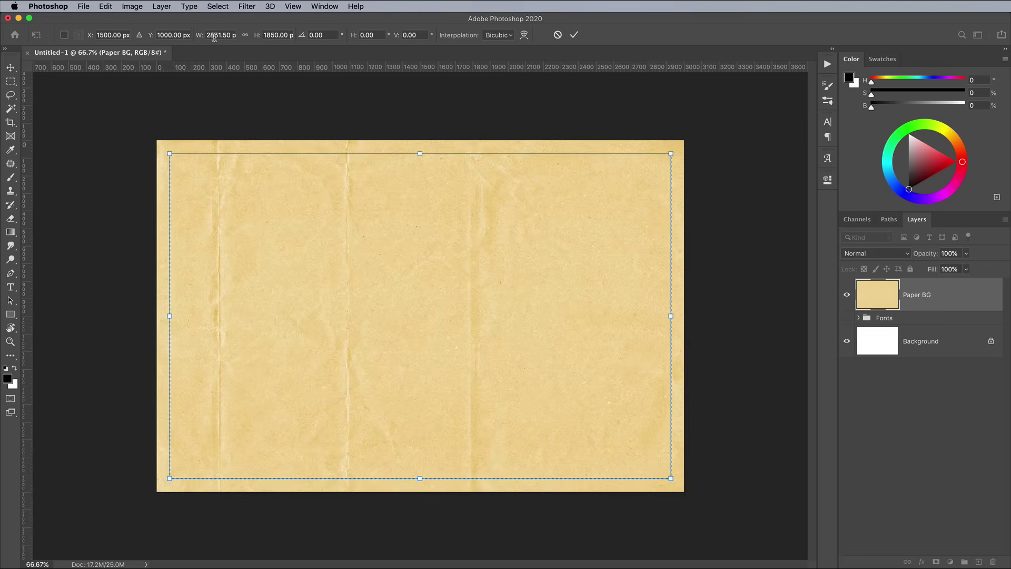
# Place two horizontal and two vertical guides along the edges of the selection and apply the selection transform
pyautogui.moveTo(215, 73); pyautogui.dragTo(217, 152)
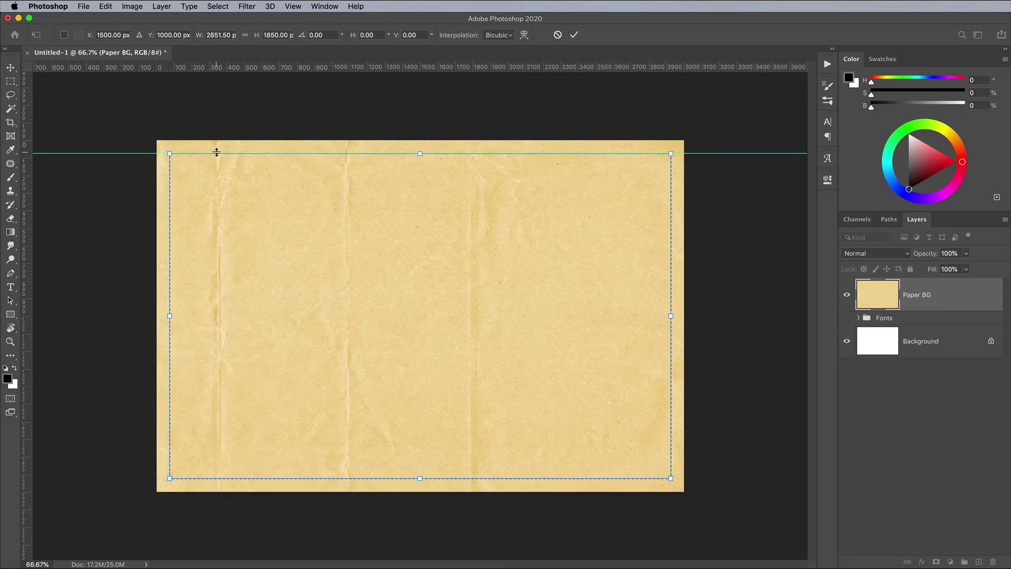
pyautogui.moveTo(242, 72); pyautogui.dragTo(269, 479)
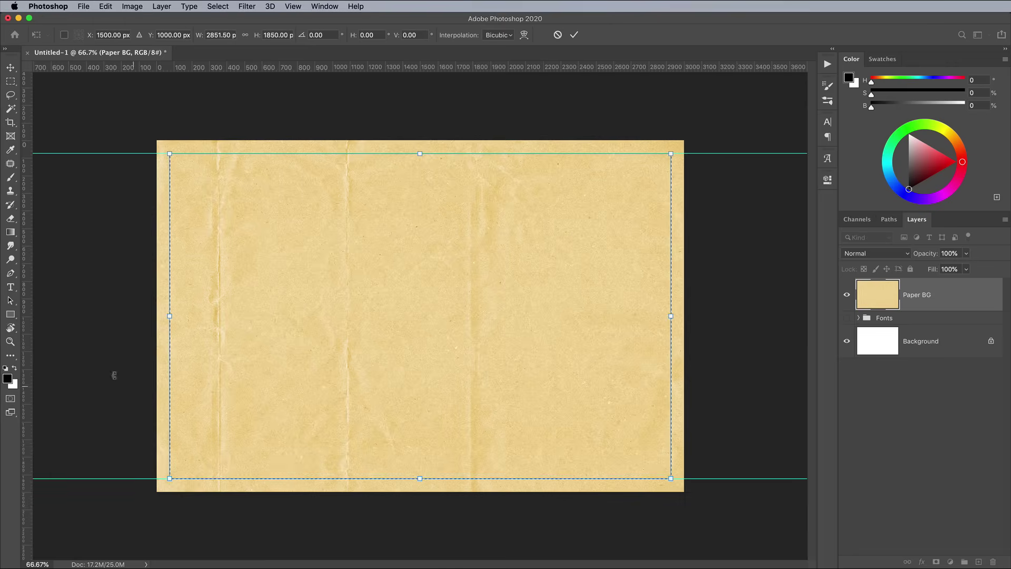
pyautogui.moveTo(30, 361); pyautogui.dragTo(167, 366)
pyautogui.moveTo(30, 349); pyautogui.dragTo(676, 377)
pyautogui.press('Return')
pyautogui.press('m')
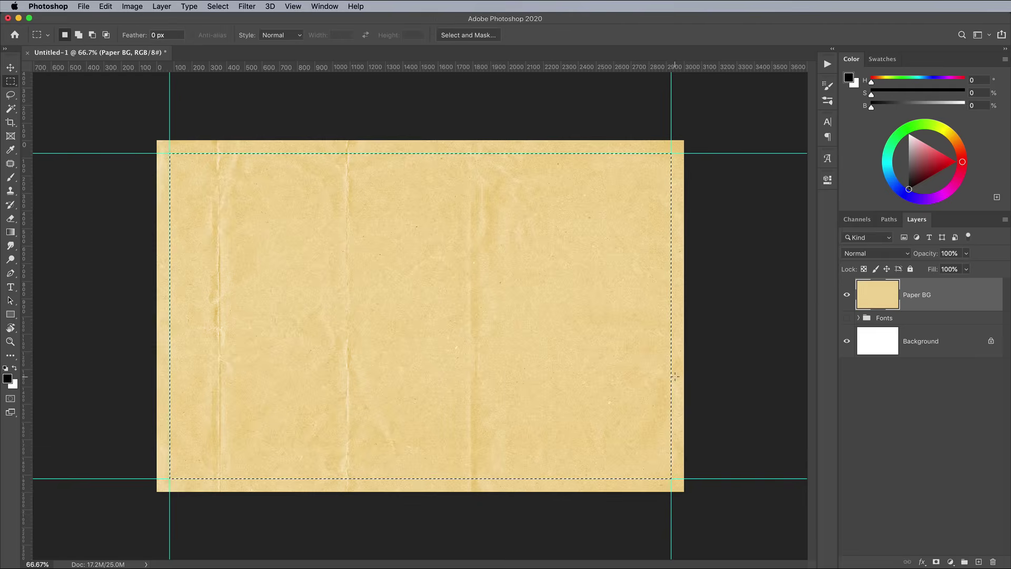
# Clear the selection and add a new layer above the Paper BG layer
pyautogui.click(218, 6)
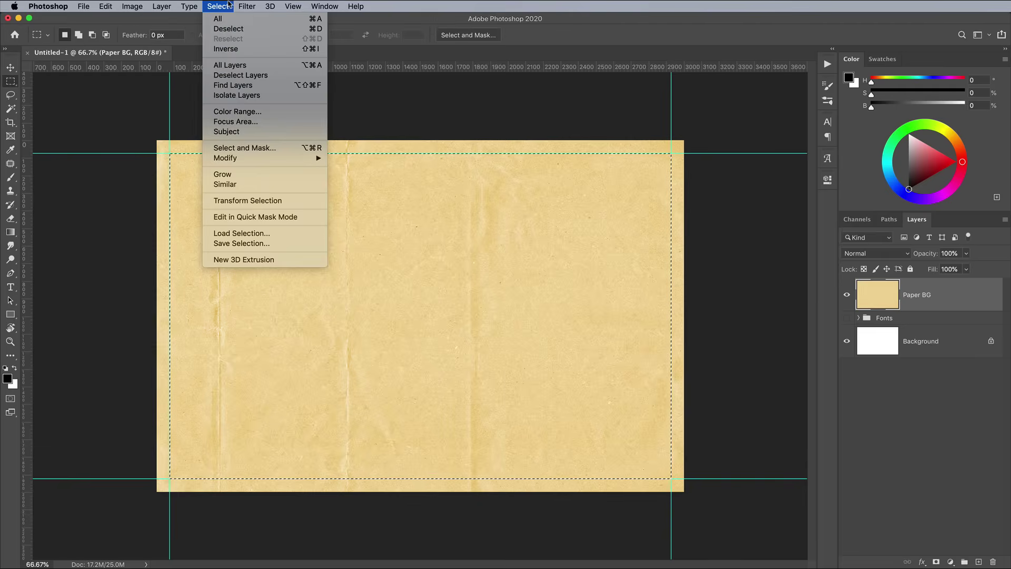
pyautogui.click(227, 29)
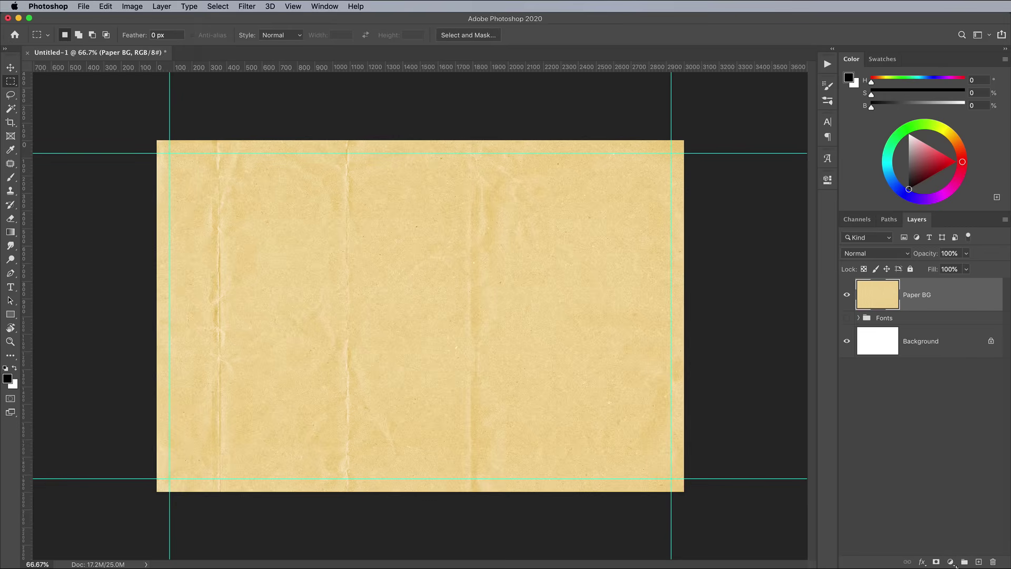
pyautogui.click(978, 561)
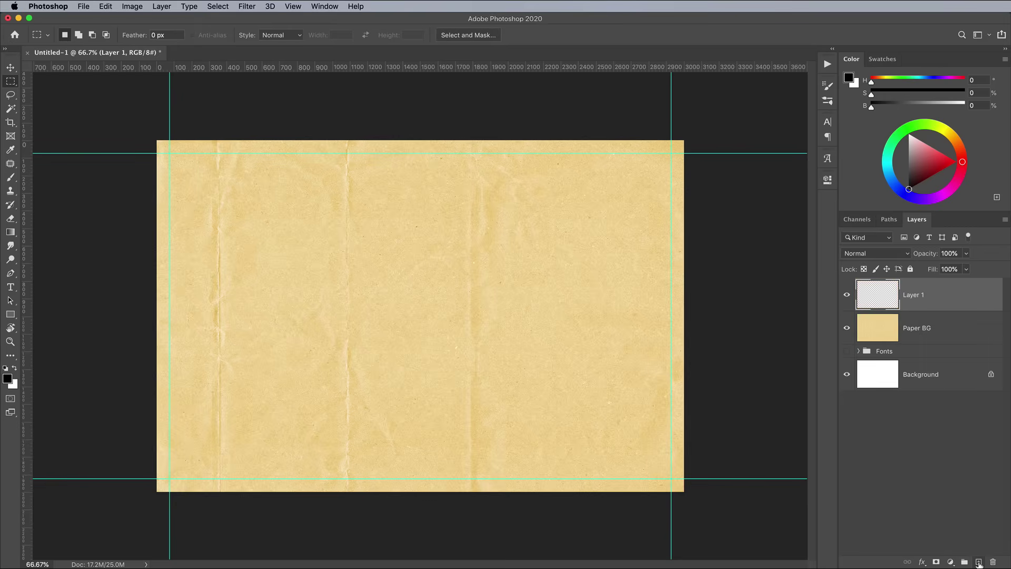
# Draw an orange ff9f22 rounded rectangle bar with a 50 px radius along the upper guide, spanning between the two vertical guides
pyautogui.click(12, 315)
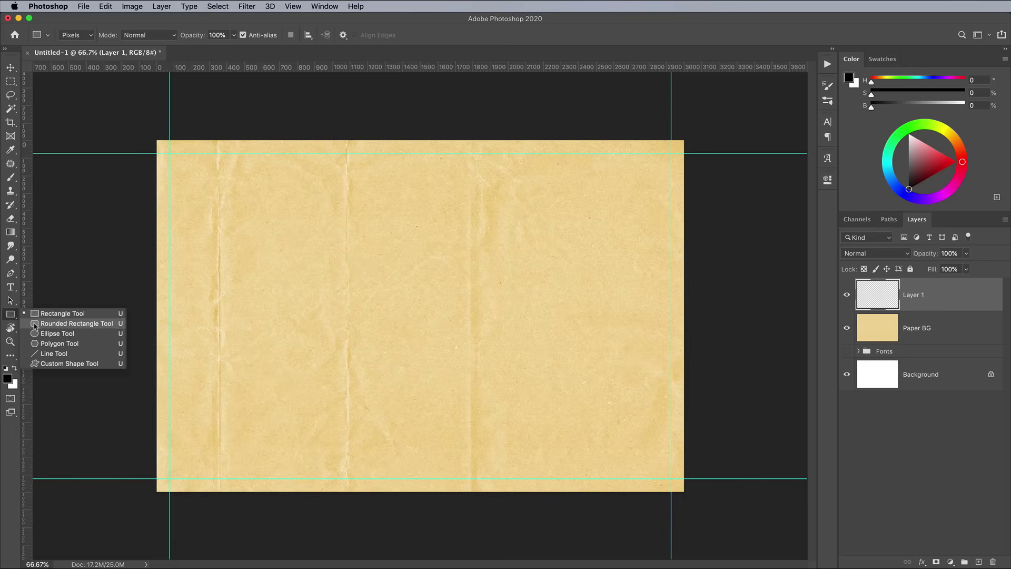
pyautogui.click(35, 324)
pyautogui.click(385, 33)
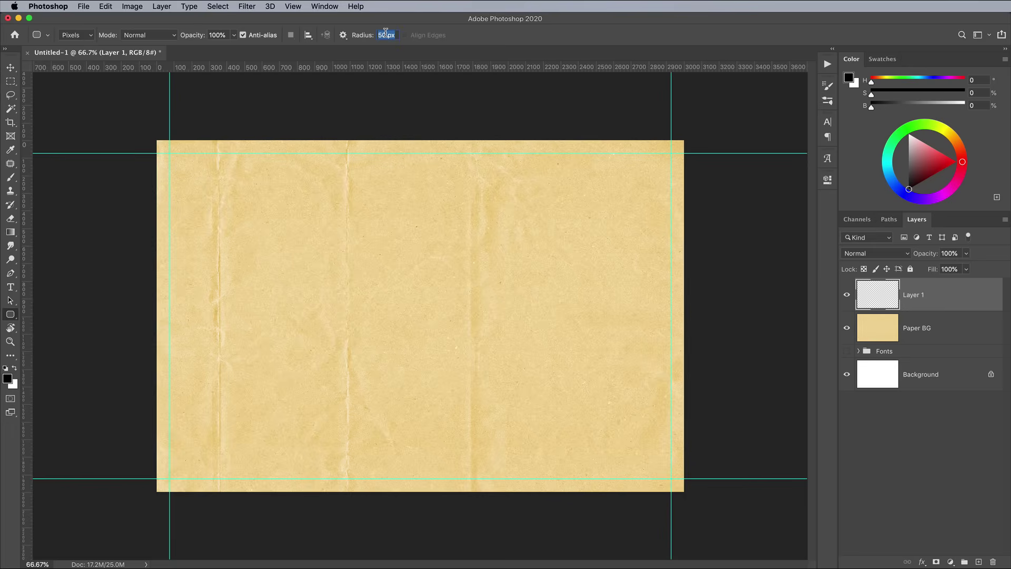
pyautogui.click(8, 378)
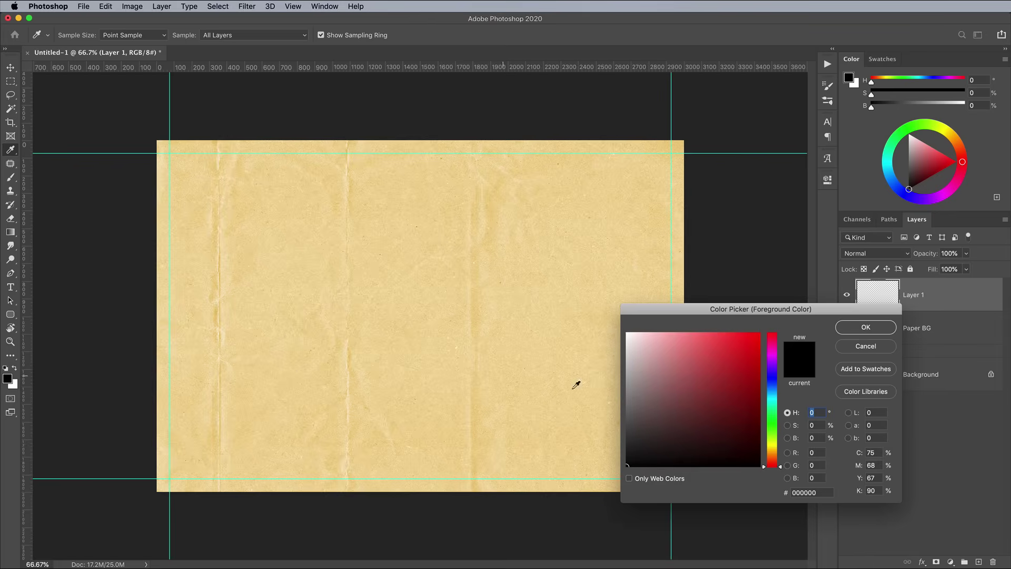
pyautogui.click(773, 441)
pyautogui.moveTo(773, 445); pyautogui.dragTo(775, 458)
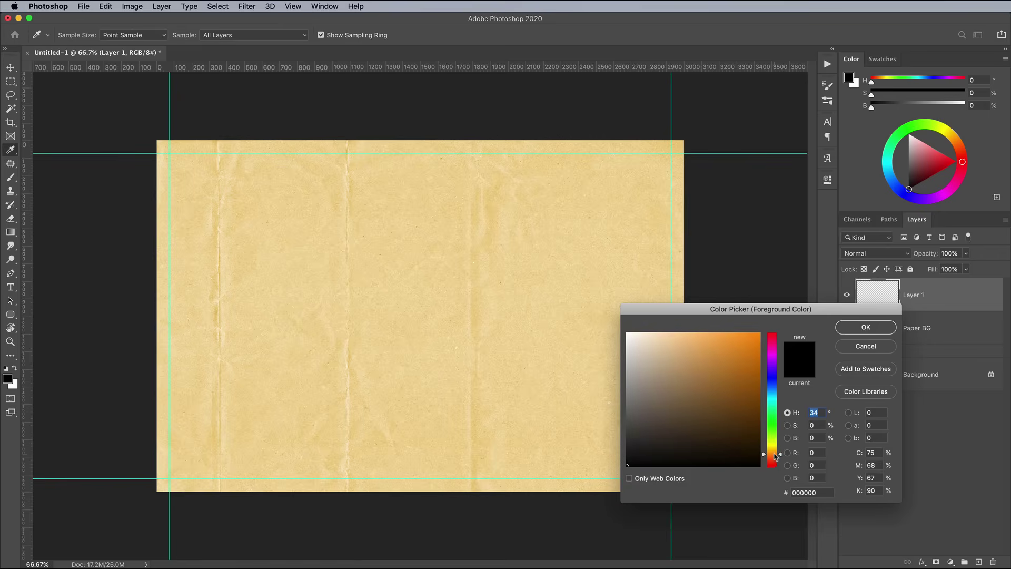
pyautogui.moveTo(752, 339)
pyautogui.mouseDown()
pyautogui.moveTo(754, 319)
pyautogui.moveTo(742, 317)
pyautogui.mouseUp()
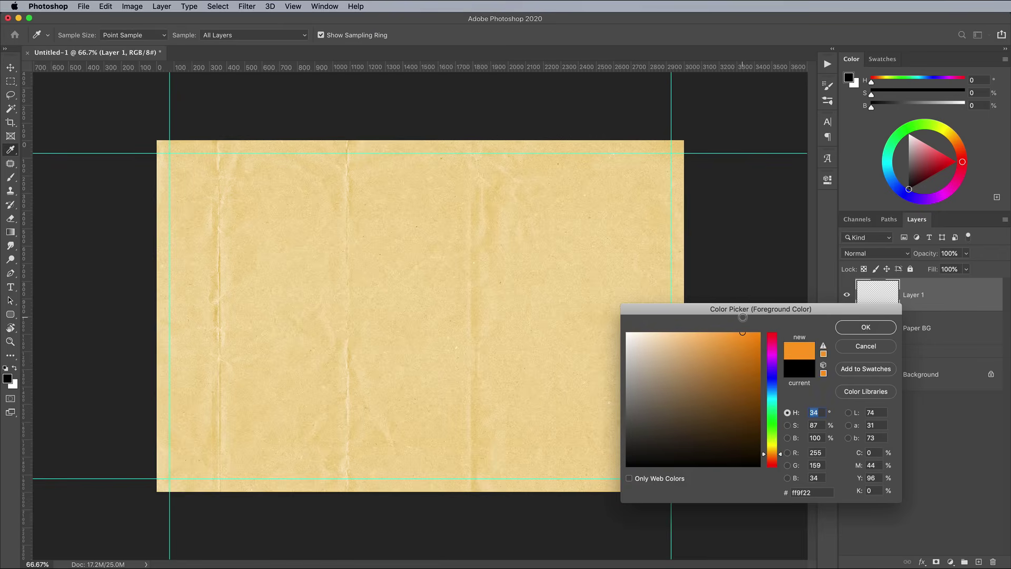
pyautogui.click(846, 331)
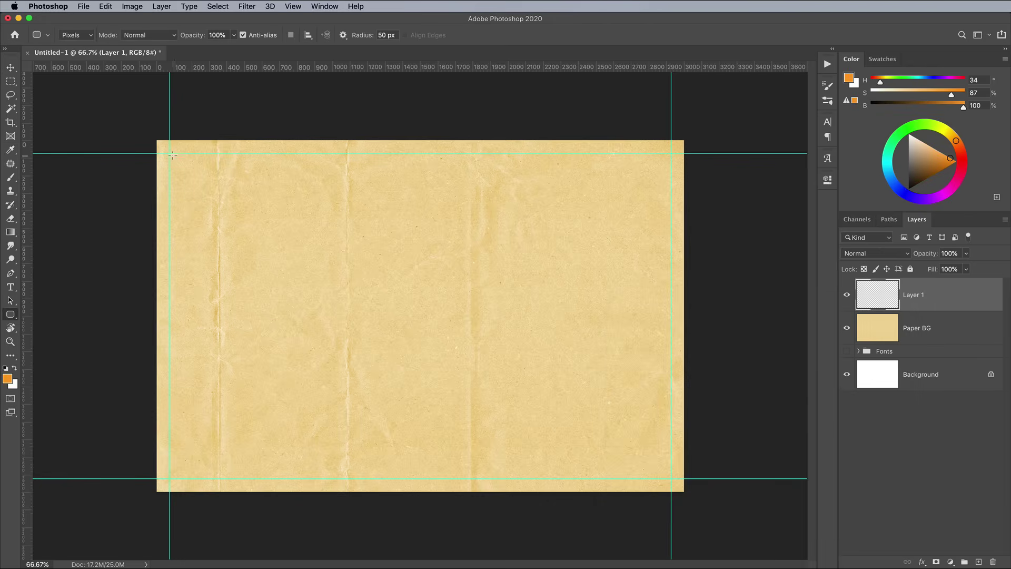
pyautogui.moveTo(169, 154); pyautogui.dragTo(672, 189)
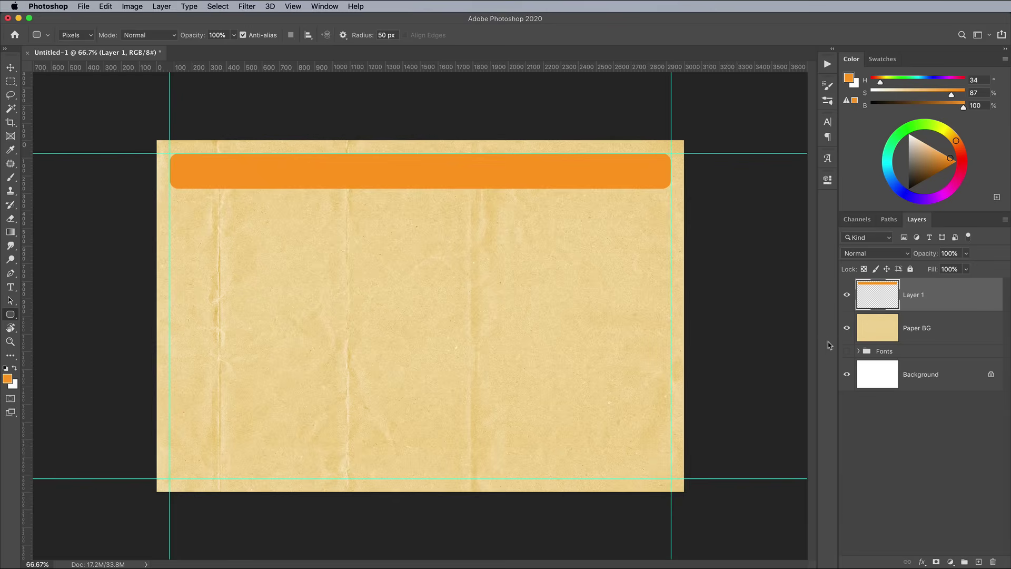
# Duplicate the Scriptorama text layer, bring the copy out of the Fonts group to the top of the stack and move it onto the orange bar
pyautogui.click(859, 352)
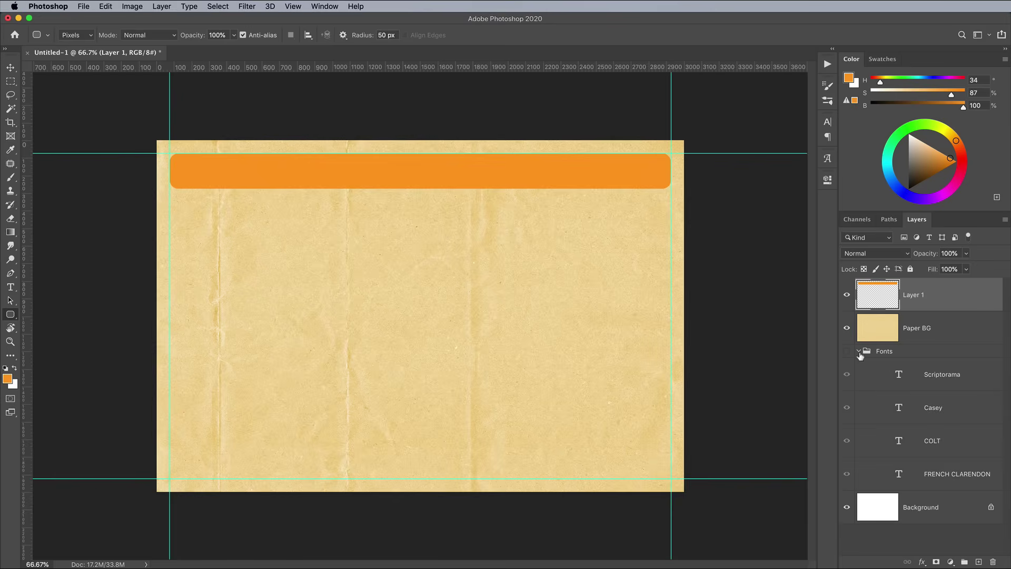
pyautogui.click(940, 378)
pyautogui.press('super+j')
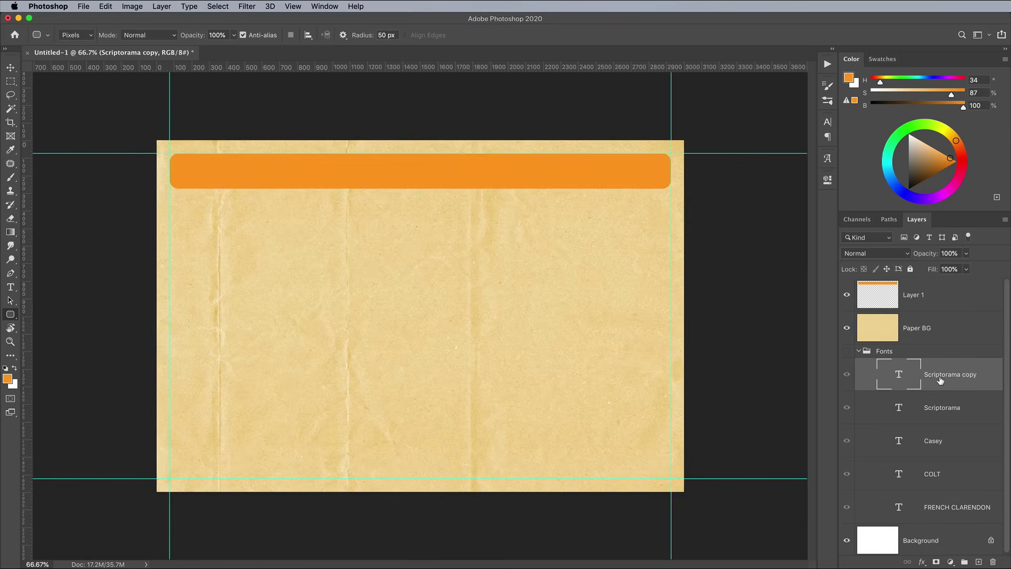
pyautogui.moveTo(941, 375); pyautogui.dragTo(954, 286)
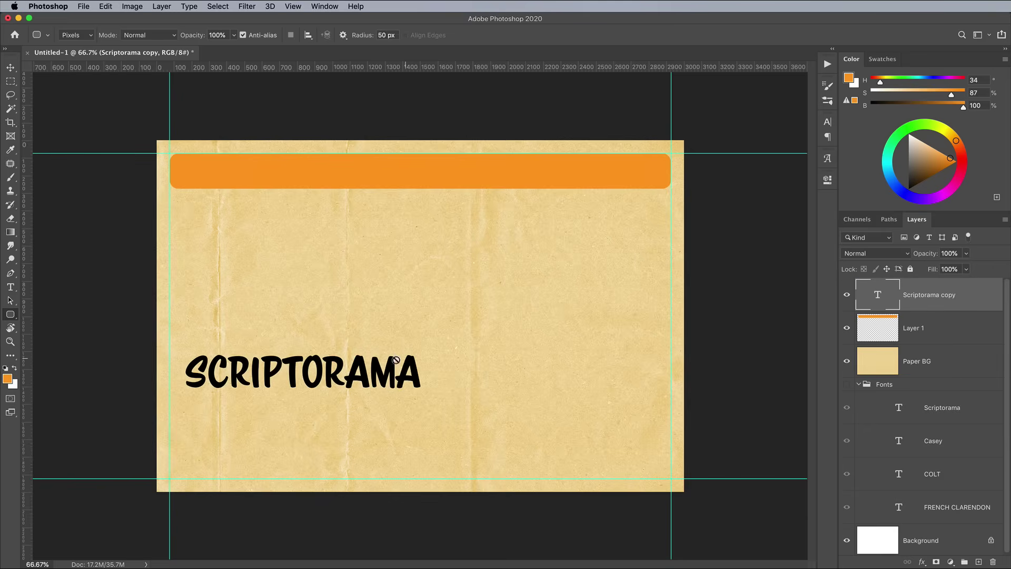
pyautogui.click(11, 67)
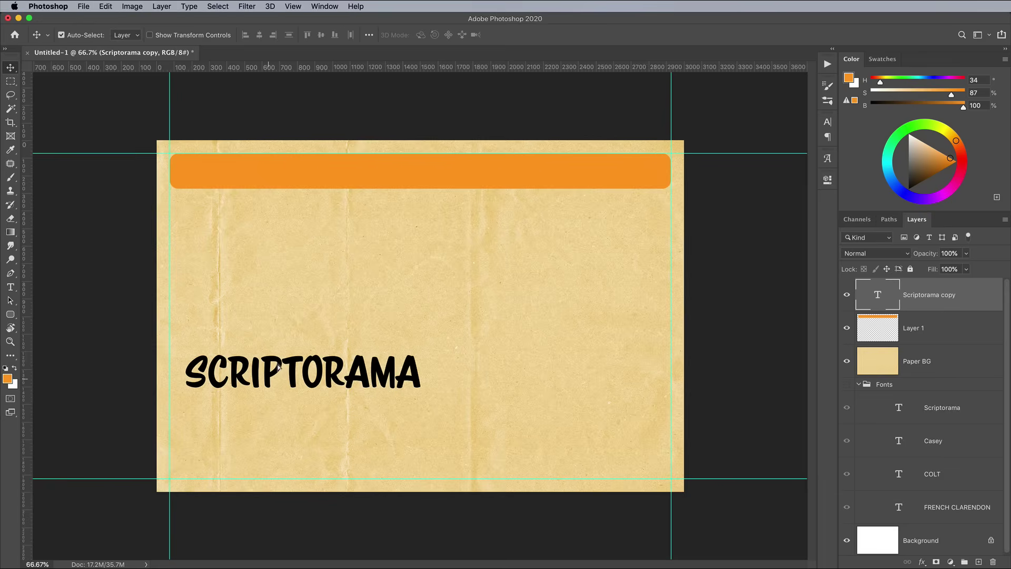
pyautogui.moveTo(279, 369); pyautogui.dragTo(383, 167)
# Replace the copied text with "COME AND TRY OUR" and colour it red cc0000
pyautogui.doubleClick(383, 170)
pyautogui.write('COME AND TRY OUR')
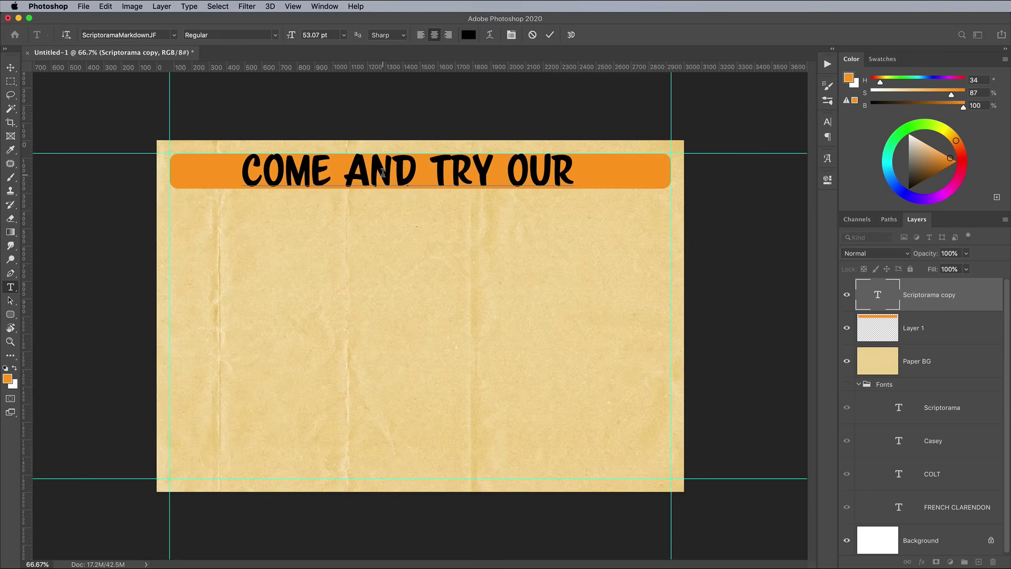
pyautogui.press('super+a')
pyautogui.click(8, 379)
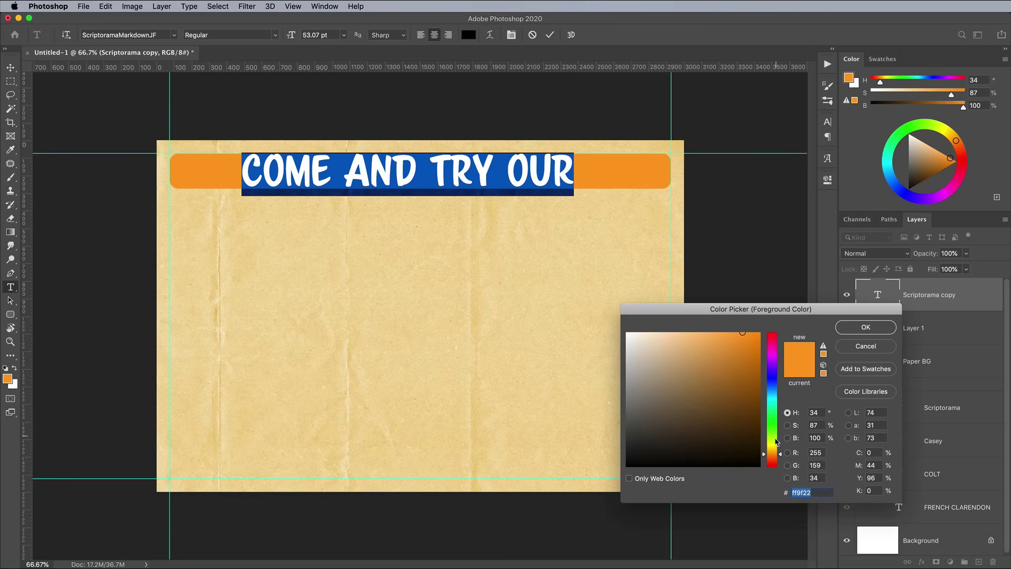
pyautogui.write('cf0606')
pyautogui.click(763, 359)
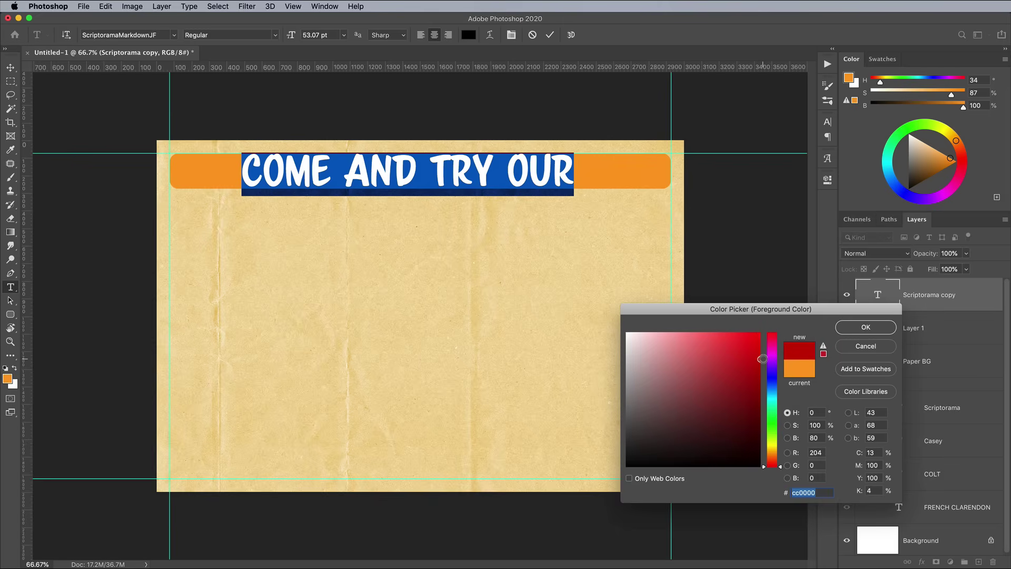
pyautogui.click(846, 329)
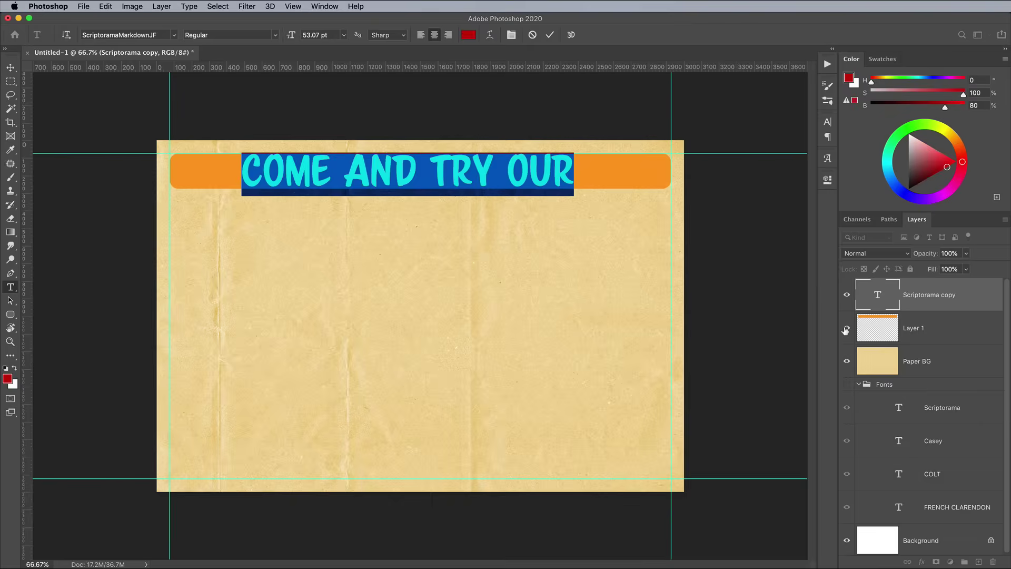
# Centre the "COME AND TRY OUR" text on the canvas width and scale it down to about 1629 px wide
pyautogui.click(11, 68)
pyautogui.press('super+t')
pyautogui.moveTo(307, 170); pyautogui.dragTo(321, 169)
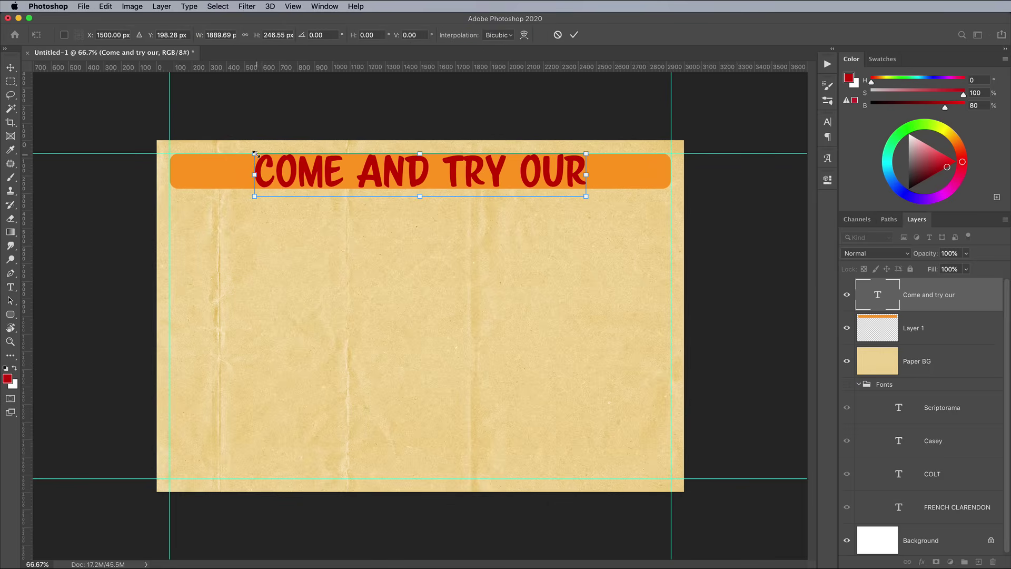
pyautogui.moveTo(255, 153); pyautogui.dragTo(277, 156)
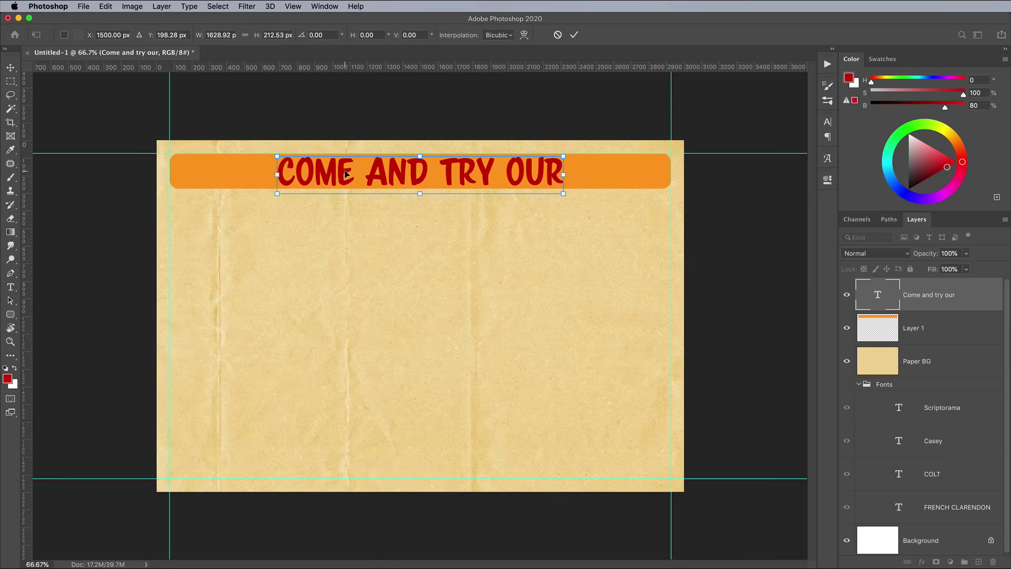
# Skew the "COME AND TRY OUR" text horizontally by about -12.4° so it slants forward, and apply the transform
pyautogui.rightClick(359, 172)
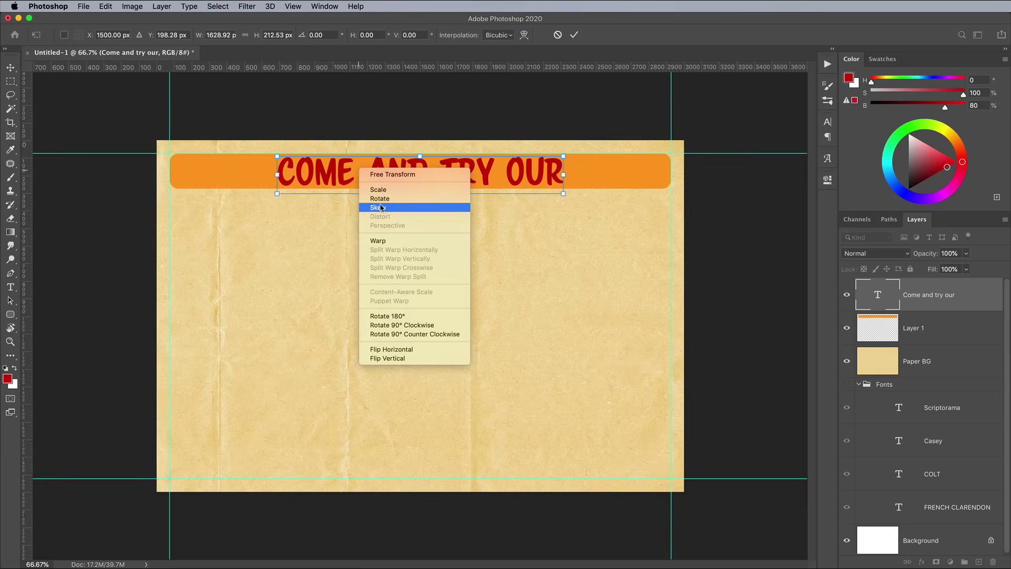
pyautogui.click(389, 207)
pyautogui.moveTo(423, 157); pyautogui.dragTo(431, 157)
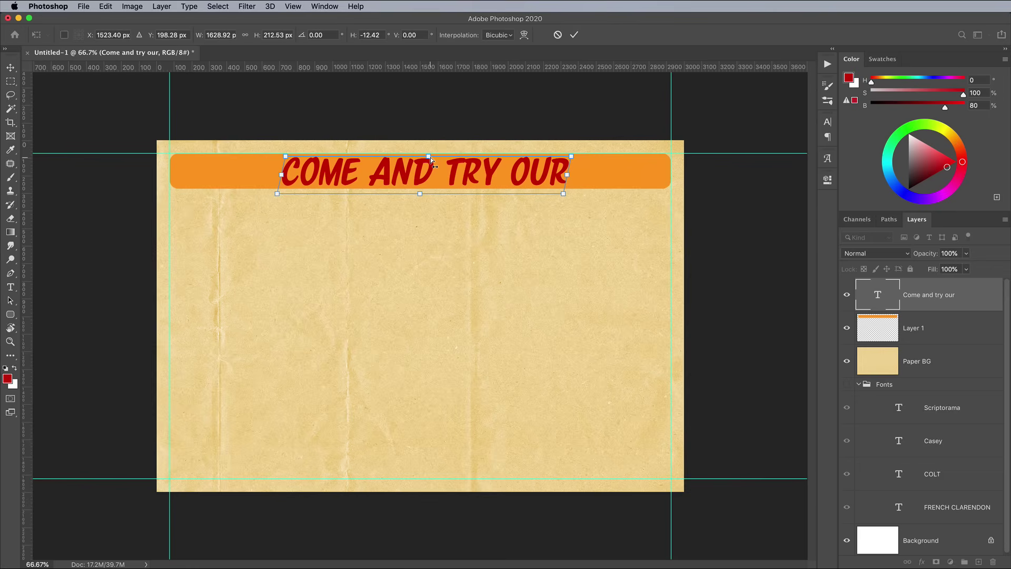
pyautogui.press('Return')
# Draw a red five-pointed custom shape star on a new layer at the bar's left end and place two copies in a row before the text
pyautogui.press('super+1')
pyautogui.scroll(2, 431, 161)
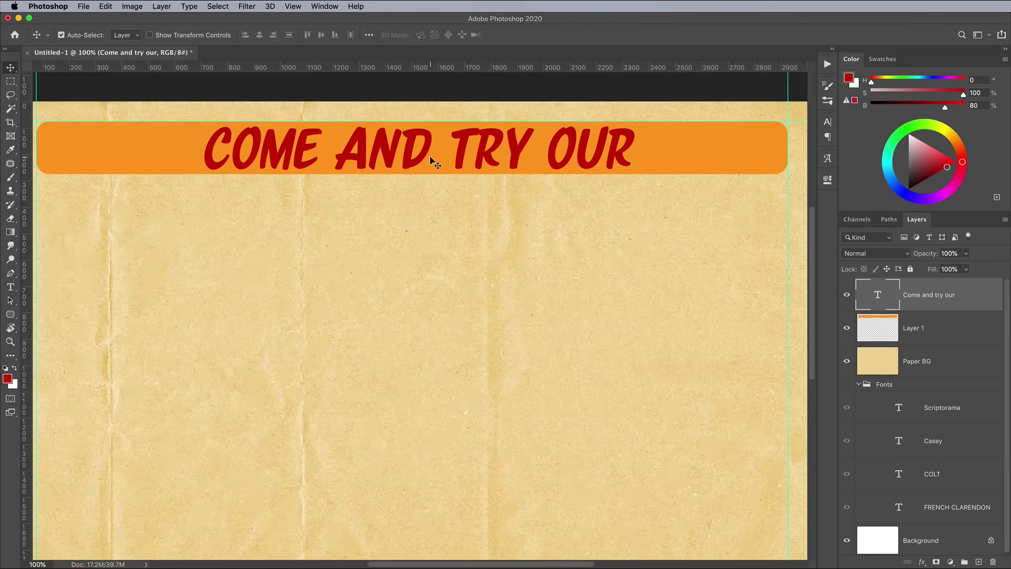
pyautogui.click(979, 561)
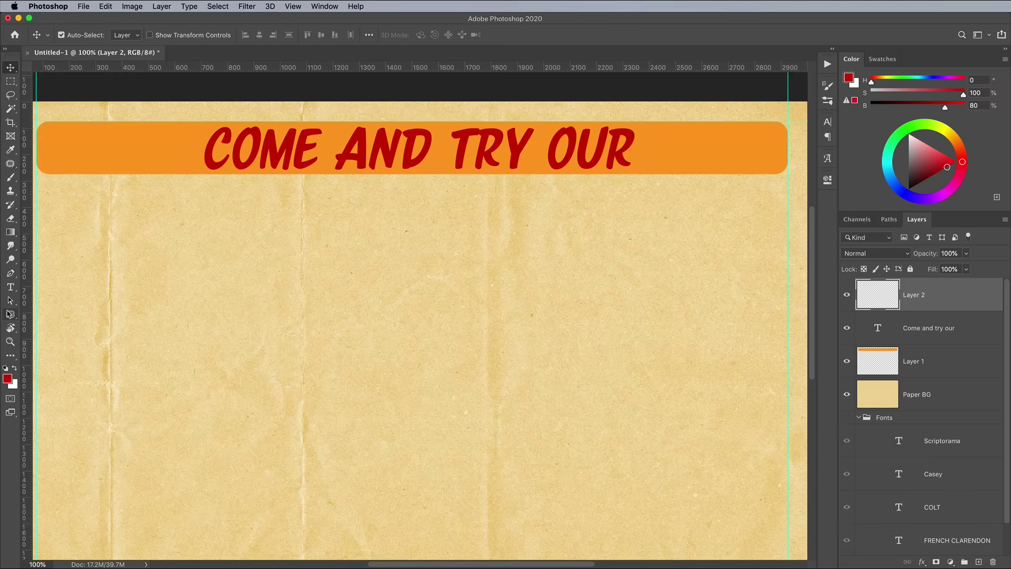
pyautogui.click(10, 314)
pyautogui.click(51, 361)
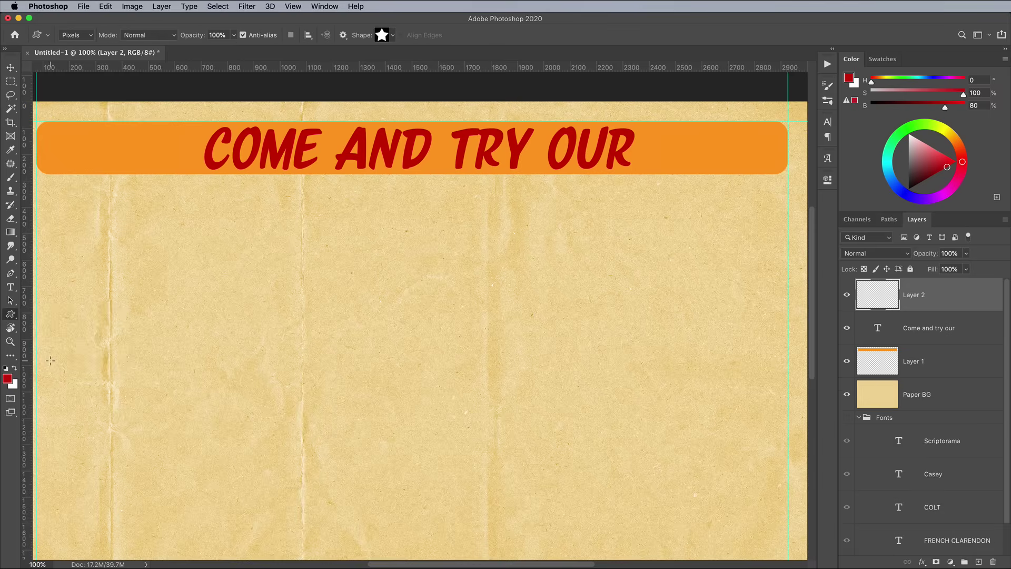
pyautogui.click(379, 36)
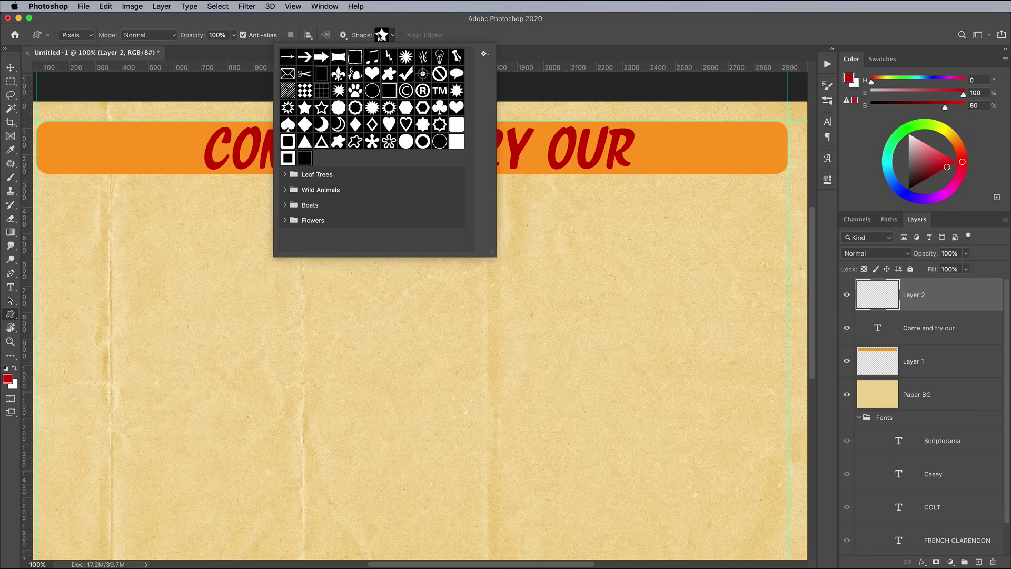
pyautogui.click(305, 107)
pyautogui.click(479, 37)
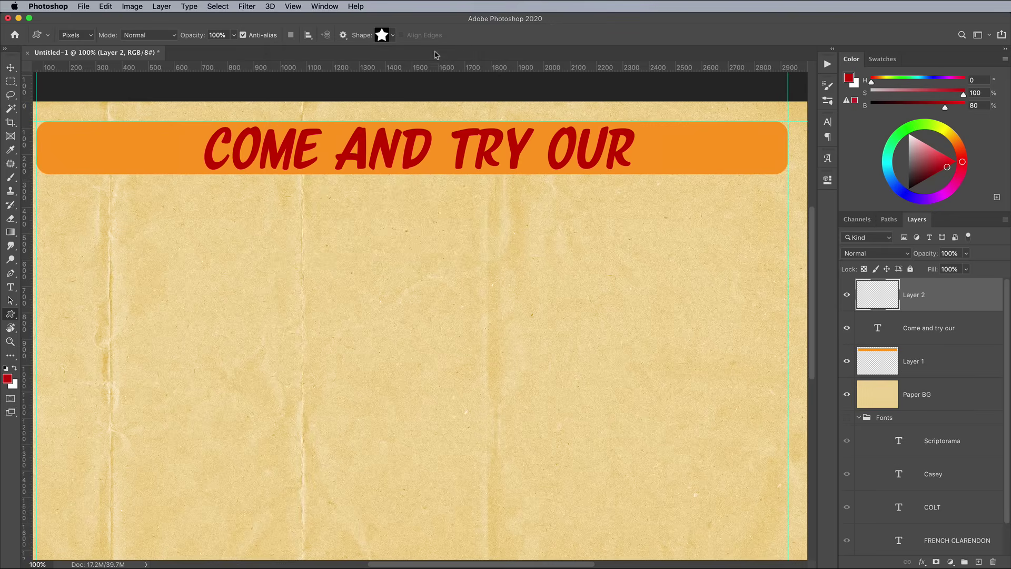
pyautogui.moveTo(61, 138); pyautogui.dragTo(175, 151)
pyautogui.press('v')
# Distribute the three stars evenly in the horizontal direction and merge their layers into one
pyautogui.keyDown('shift'); pyautogui.click(123, 151); pyautogui.keyUp('shift')
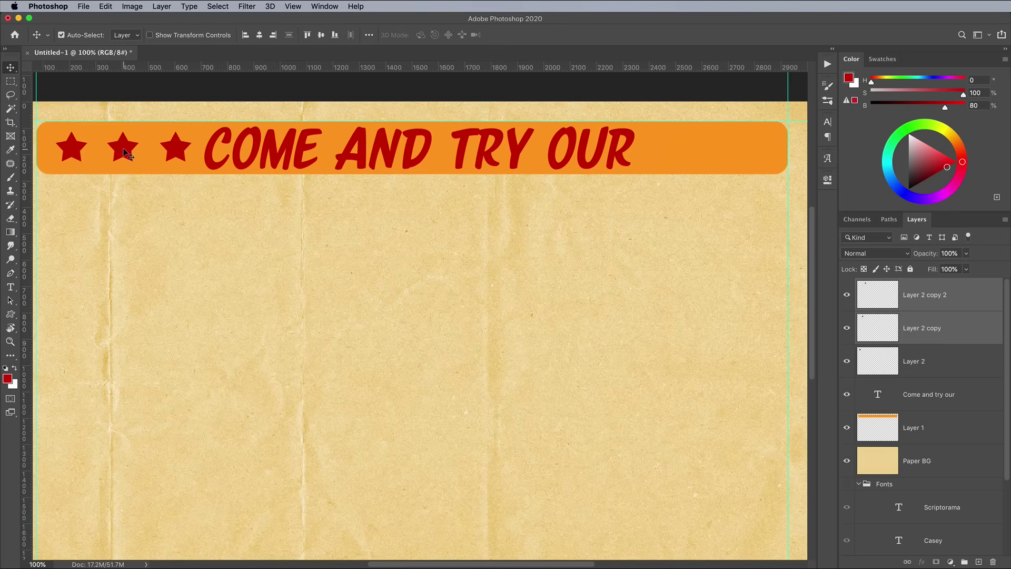
pyautogui.keyDown('shift'); pyautogui.click(74, 152); pyautogui.keyUp('shift')
pyautogui.click(352, 37)
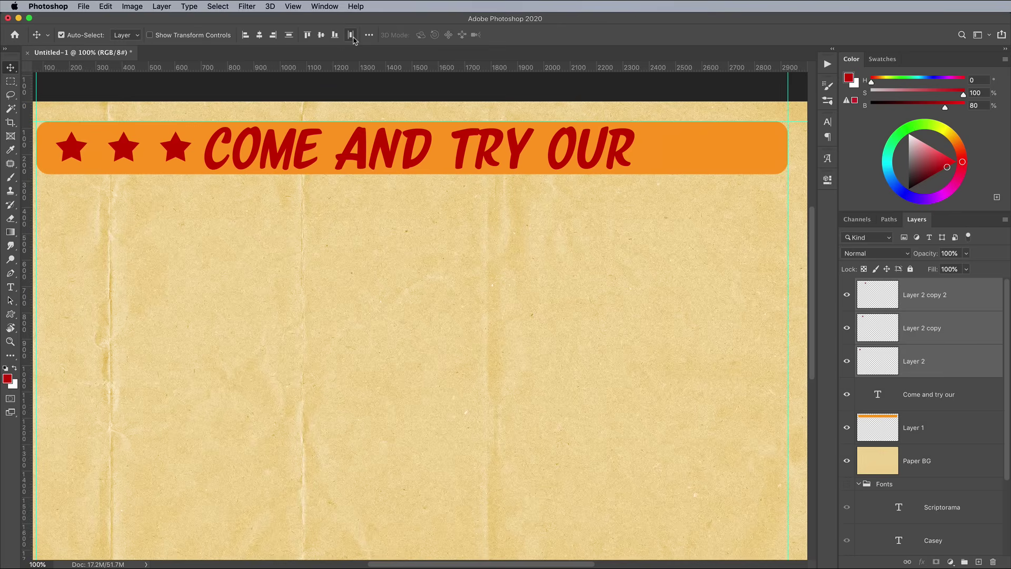
pyautogui.click(161, 7)
pyautogui.click(187, 395)
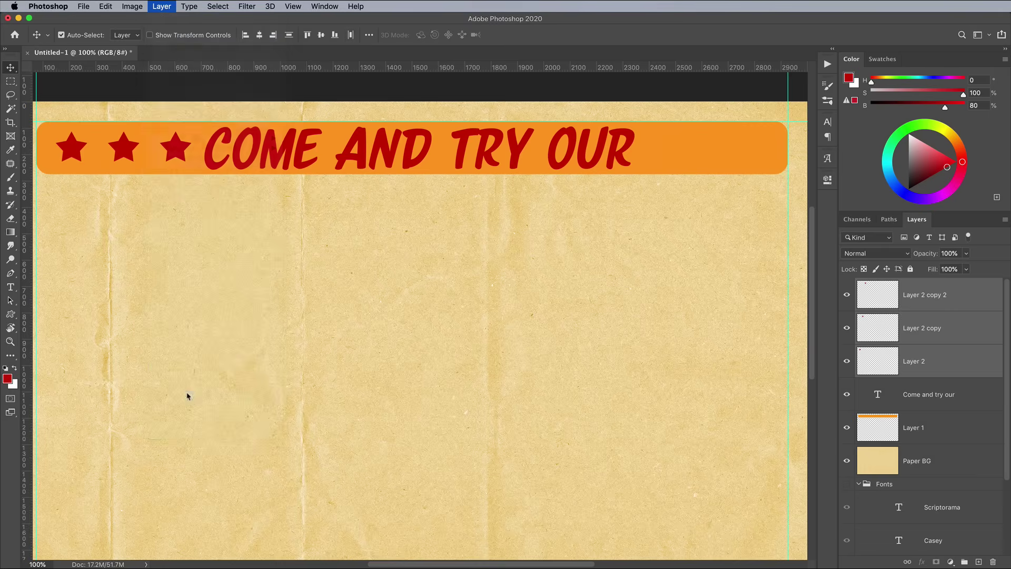
# Copy the row of three stars to the right end of the orange bar and merge both star layers
pyautogui.moveTo(225, 158); pyautogui.dragTo(706, 167)
pyautogui.keyDown('shift'); pyautogui.click(926, 328); pyautogui.keyUp('shift')
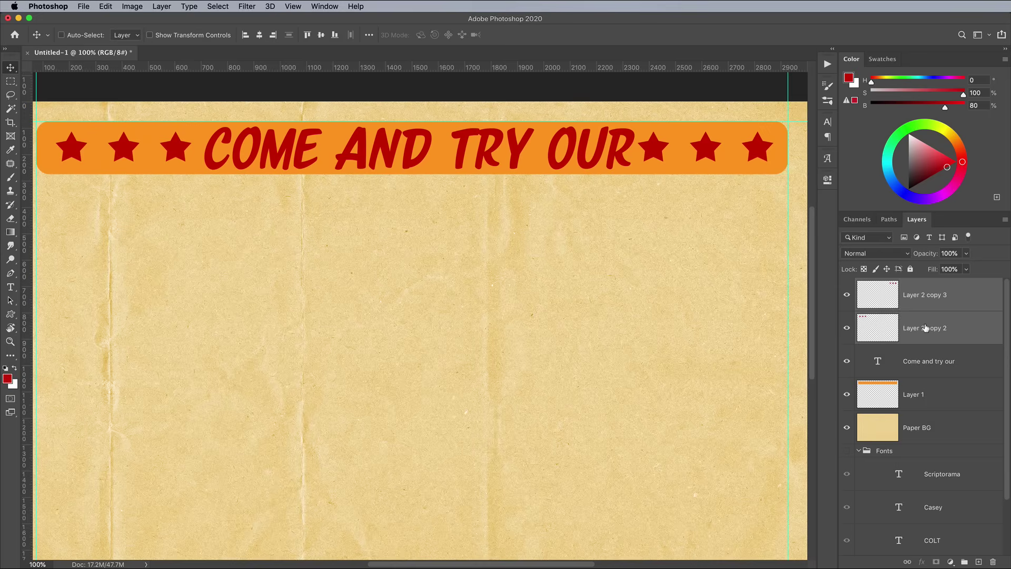
pyautogui.press('super+e')
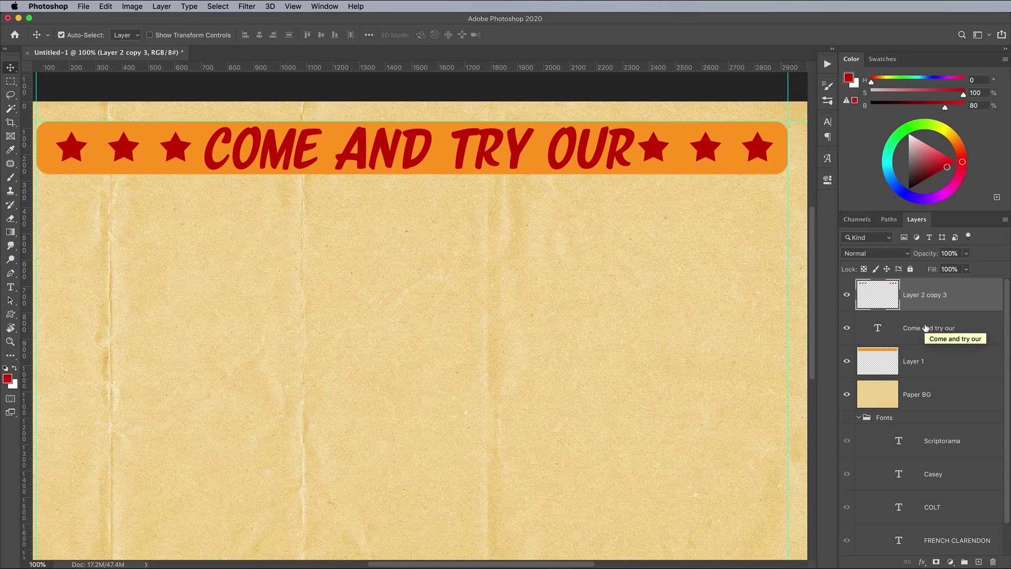
# Centre the merged stars horizontally on the orange bar, and do the same with the "COME AND TRY OUR" text
pyautogui.keyDown('shift'); pyautogui.click(778, 131); pyautogui.keyUp('shift')
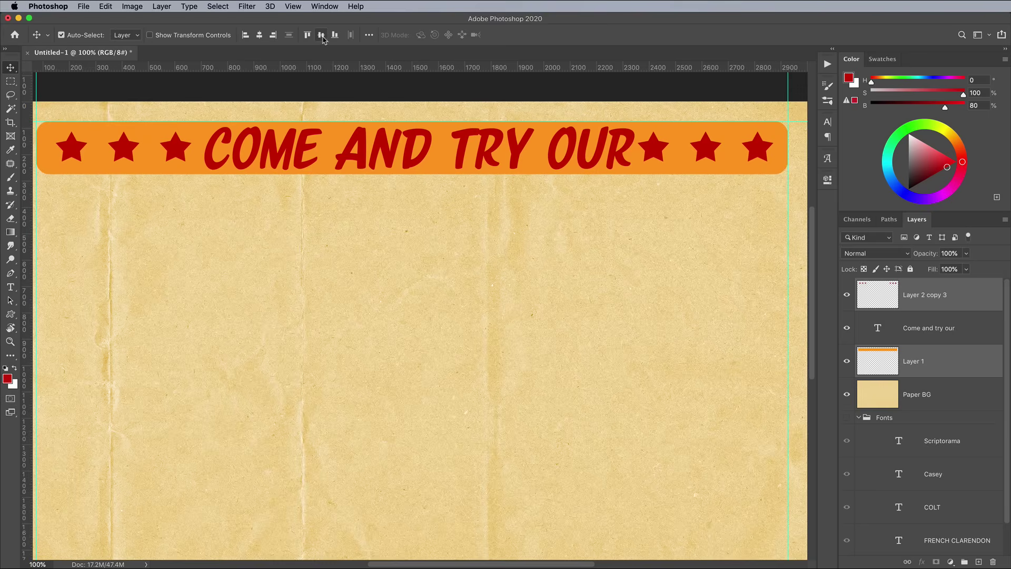
pyautogui.click(260, 35)
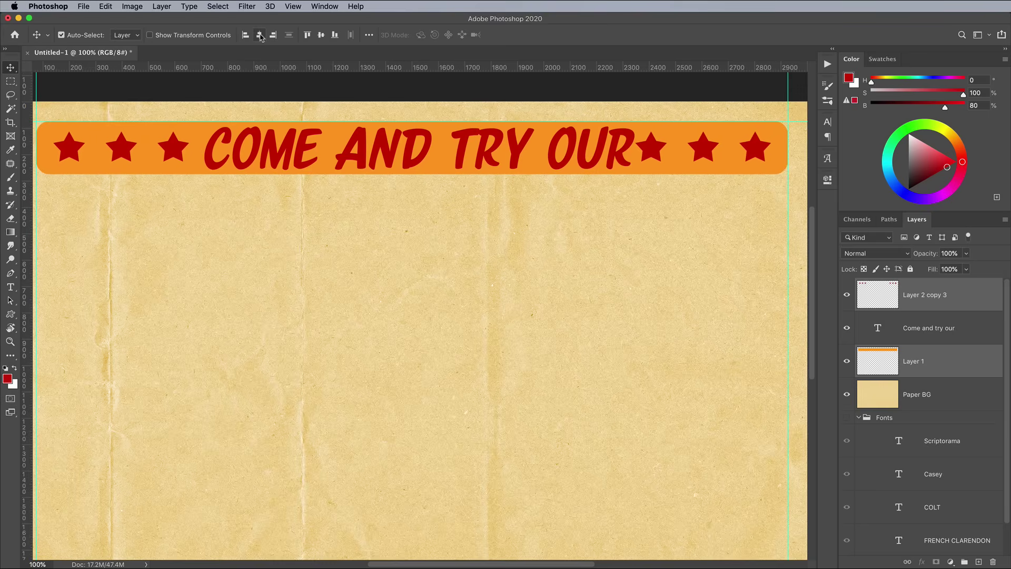
pyautogui.click(364, 154)
pyautogui.keyDown('shift'); pyautogui.click(368, 159); pyautogui.keyUp('shift')
pyautogui.click(260, 37)
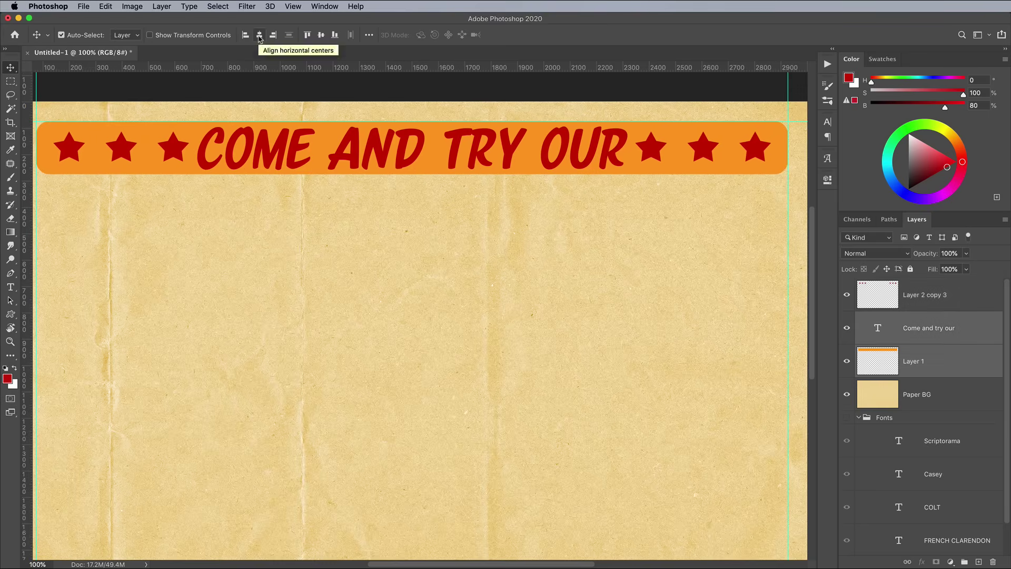
# Scale the "COME AND TRY OUR" text down slightly and keep it centred between the two groups of stars
pyautogui.click(296, 143)
pyautogui.press('super+t')
pyautogui.moveTo(197, 122); pyautogui.dragTo(207, 126)
pyautogui.press('Return')
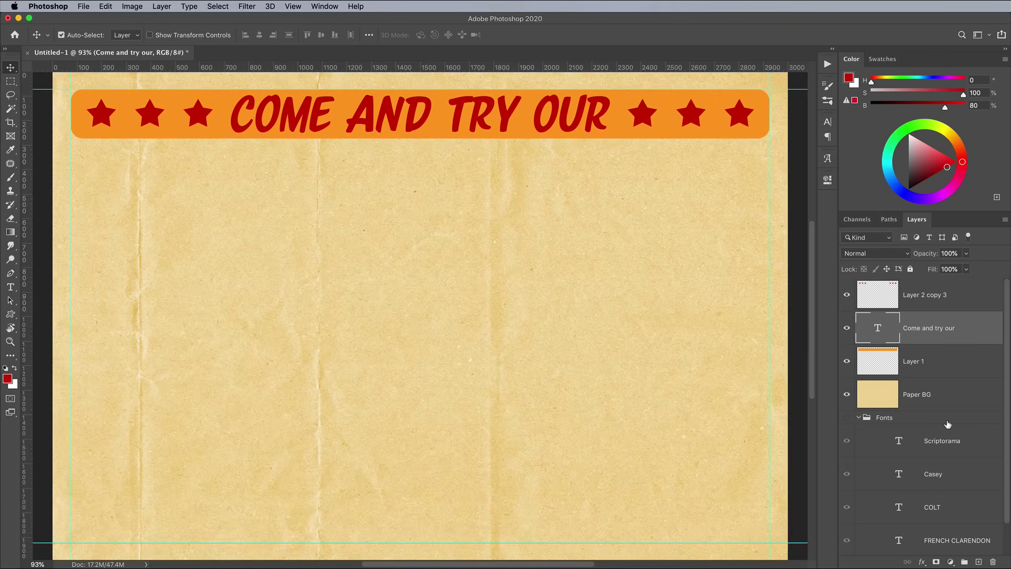
# Duplicate the COLT sample text to the top of the layer stack and replace its wording with "DELICIOUS"
pyautogui.click(932, 507)
pyautogui.hotkey('ctrl', 'j')
pyautogui.moveTo(932, 507); pyautogui.dragTo(946, 285)
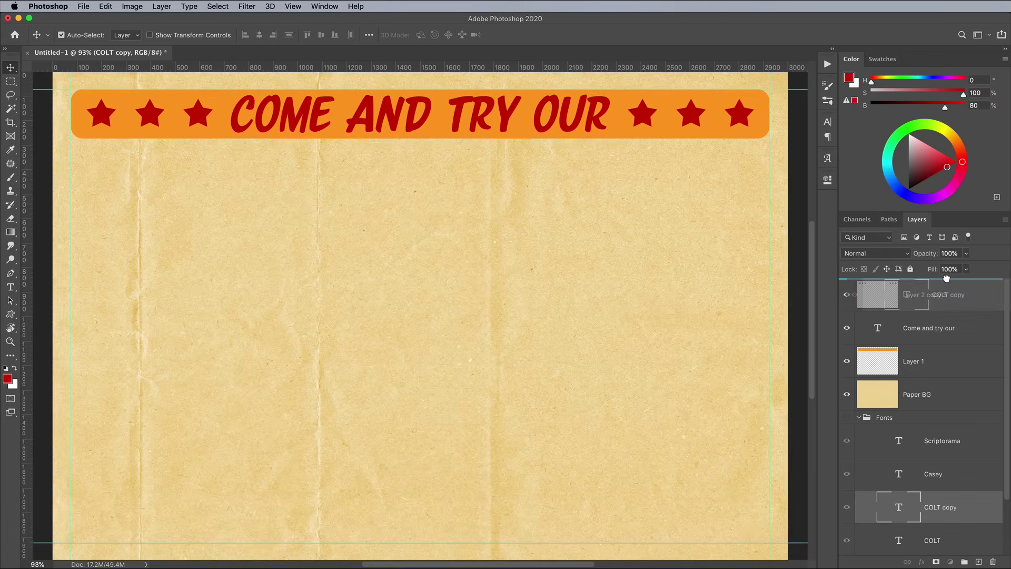
pyautogui.press('t')
pyautogui.doubleClick(309, 230)
pyautogui.write('DELI')
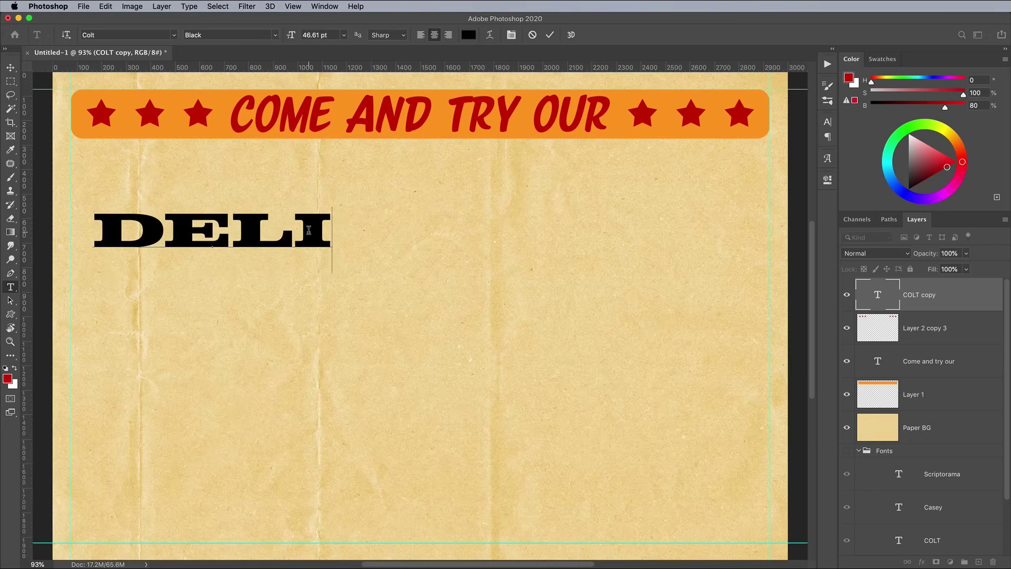
pyautogui.write('CIOUS')
pyautogui.click(10, 68)
# Scale the "DELICIOUS" text to span the side guides and place it directly beneath the orange bar
pyautogui.hotkey('ctrl', 't')
pyautogui.moveTo(222, 243); pyautogui.dragTo(351, 181)
pyautogui.moveTo(596, 208); pyautogui.dragTo(764, 260)
pyautogui.press('Return')
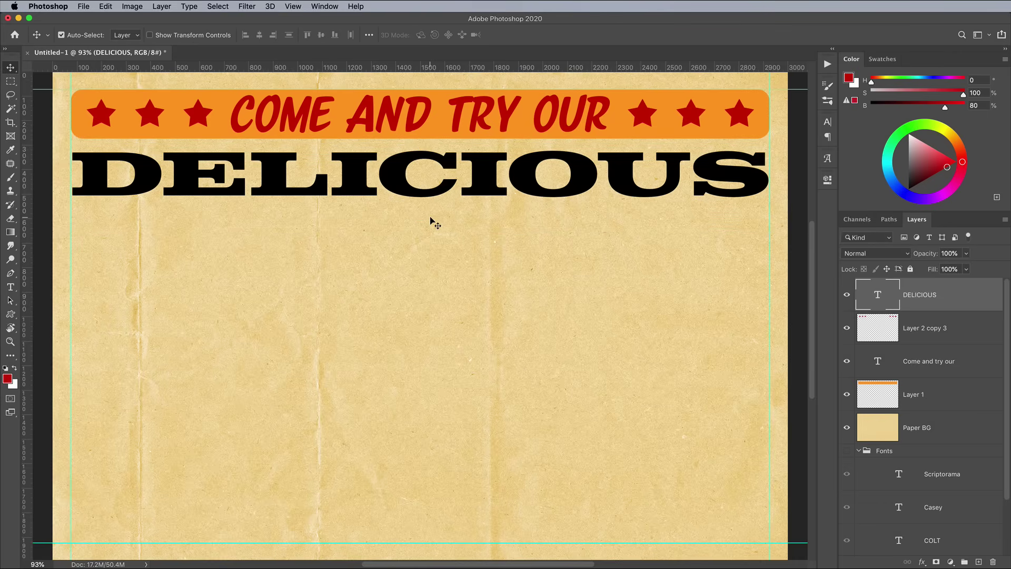
# Recolour the "DELICIOUS" text with the red foreground colour used for the header text
pyautogui.press('t')
pyautogui.doubleClick(347, 195)
pyautogui.click(15, 368)
pyautogui.click(14, 369)
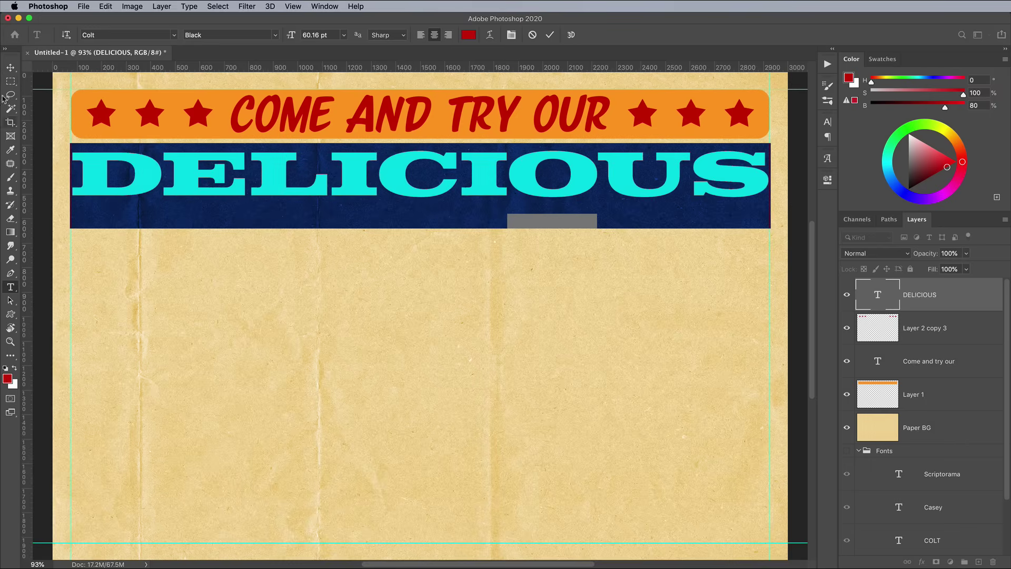
pyautogui.click(8, 68)
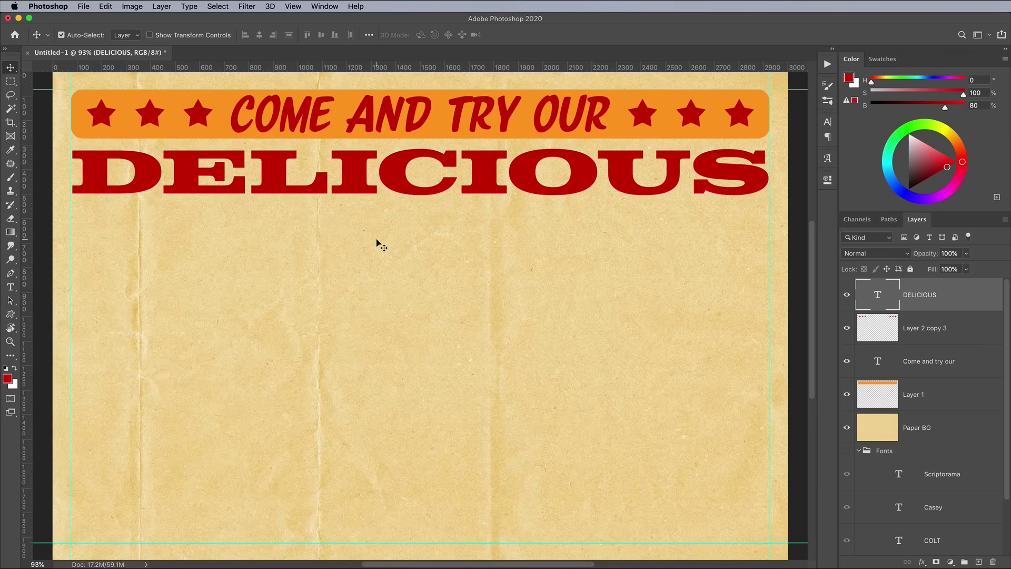
# Duplicate the Casey sample text to the top of the layer stack and replace its wording with "Hot Dogs"
pyautogui.click(943, 516)
pyautogui.press('super+j')
pyautogui.moveTo(943, 514); pyautogui.dragTo(939, 283)
pyautogui.press('t')
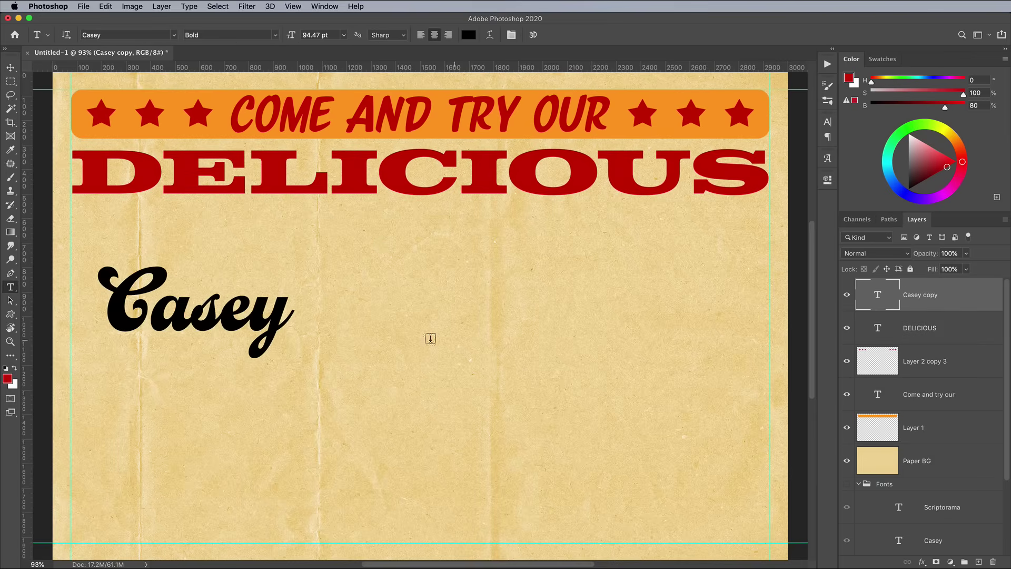
pyautogui.press('Return')
pyautogui.write('Hot Dogs')
pyautogui.hotkey('ctrl', 'Return')
# Enlarge the "Hot Dogs" text to nearly the full design width and position it below "DELICIOUS"
pyautogui.press('v')
pyautogui.hotkey('ctrl', 't')
pyautogui.moveTo(363, 369); pyautogui.dragTo(661, 454)
pyautogui.moveTo(406, 364); pyautogui.dragTo(459, 347)
pyautogui.press('Return')
# Tighten the kerning between the words "Hot" and "Dogs" to close up the gap
pyautogui.press('t')
pyautogui.click(372, 345)
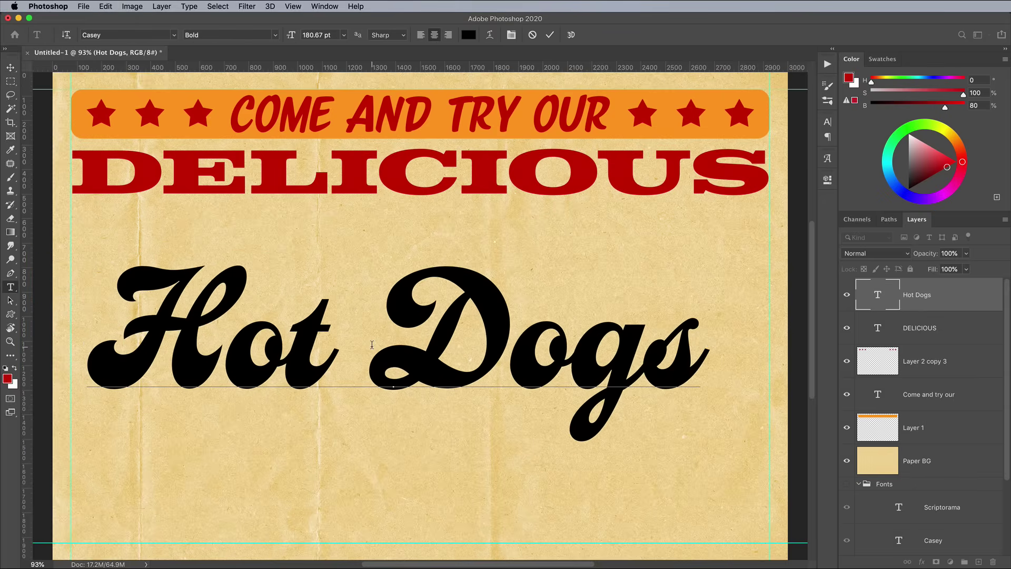
pyautogui.hotkey('alt', 'Left')
pyautogui.hotkey('alt', 'Left')
pyautogui.hotkey('alt', 'Left')
pyautogui.hotkey('alt', 'Left')
pyautogui.hotkey('alt', 'Left')
pyautogui.hotkey('alt', 'Left')
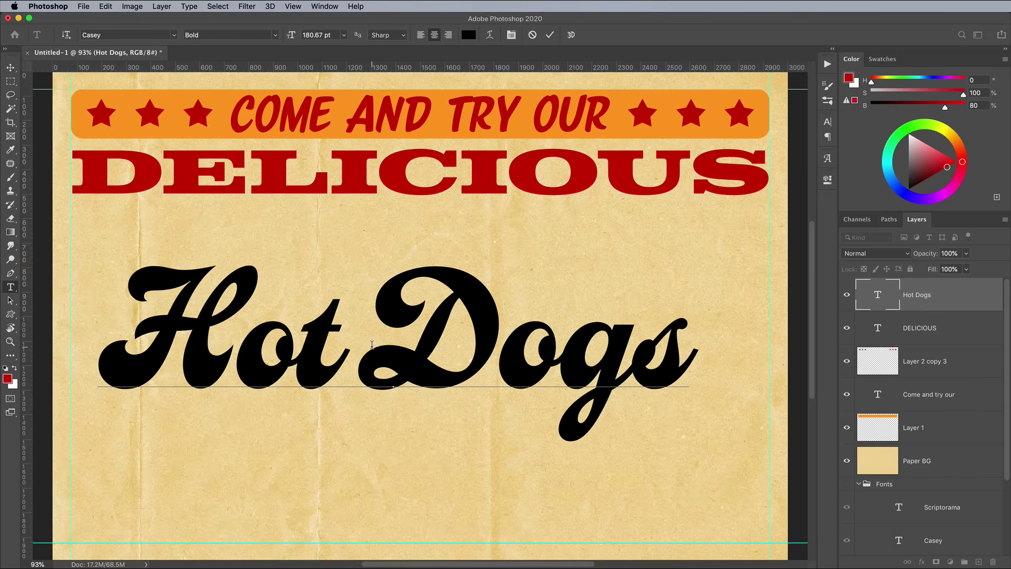
# Recolour the whole "Hot Dogs" text dark maroon with hue 0, saturation 72% and brightness 32%
pyautogui.press('super+a')
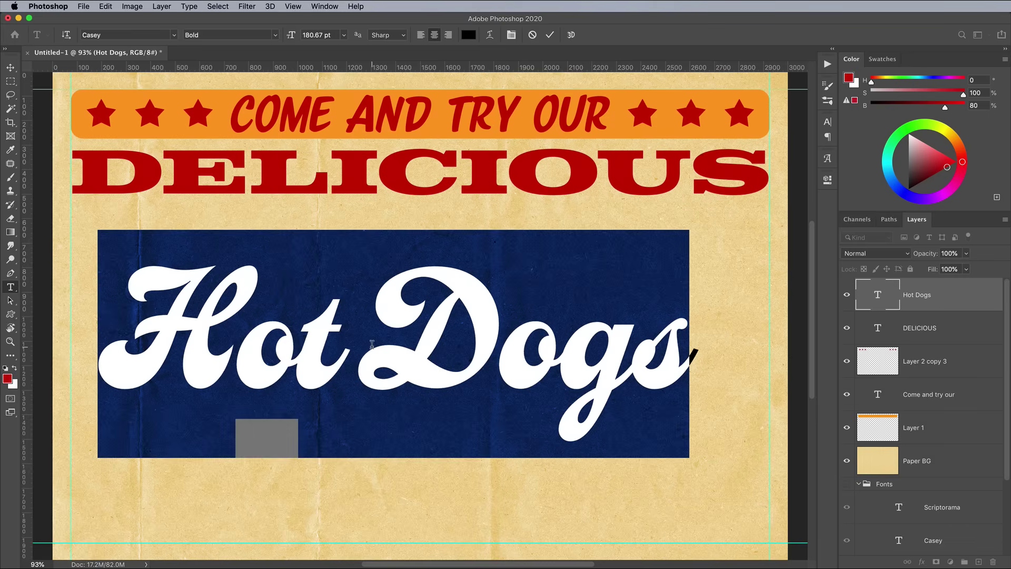
pyautogui.click(7, 379)
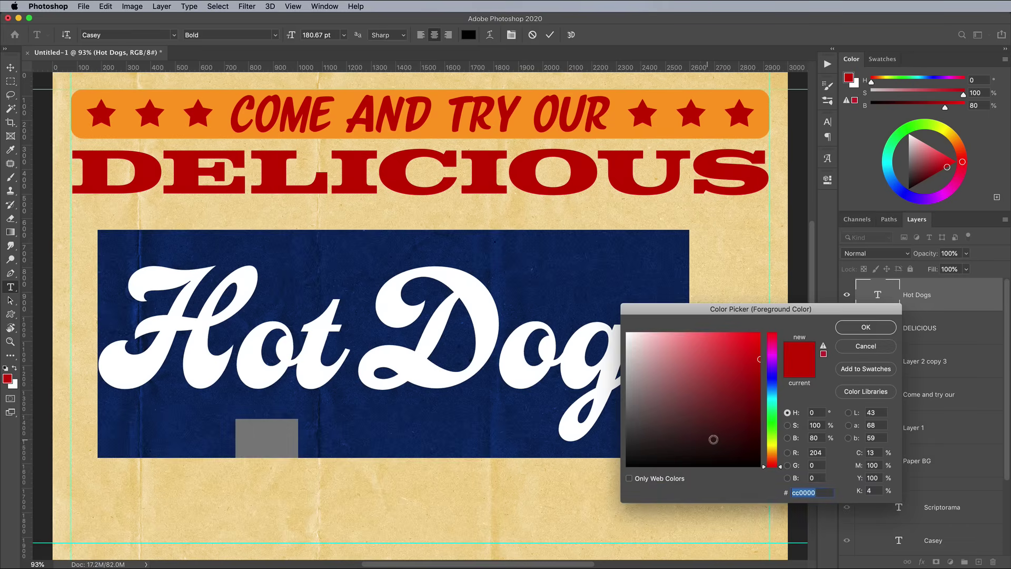
pyautogui.click(721, 437)
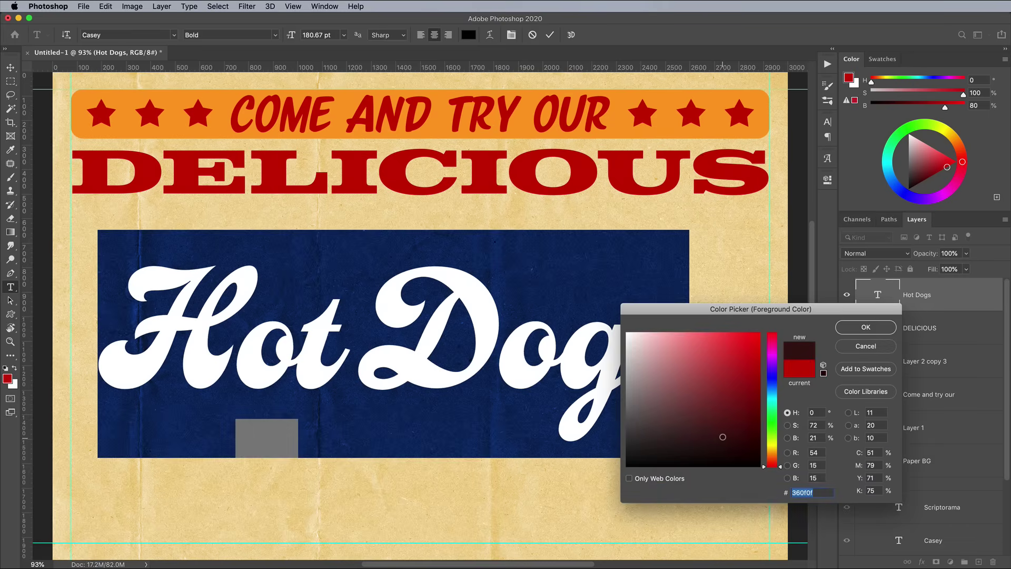
pyautogui.moveTo(723, 437); pyautogui.dragTo(722, 423)
pyautogui.click(859, 329)
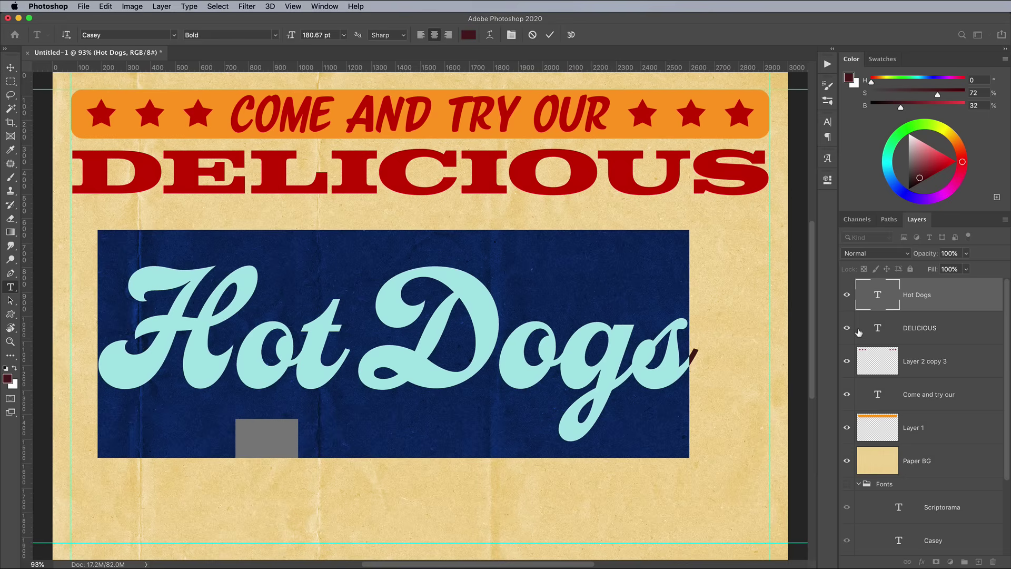
# Warp the "Hot Dogs" text with the horizontal Rise style and a bend of +15%
pyautogui.click(490, 35)
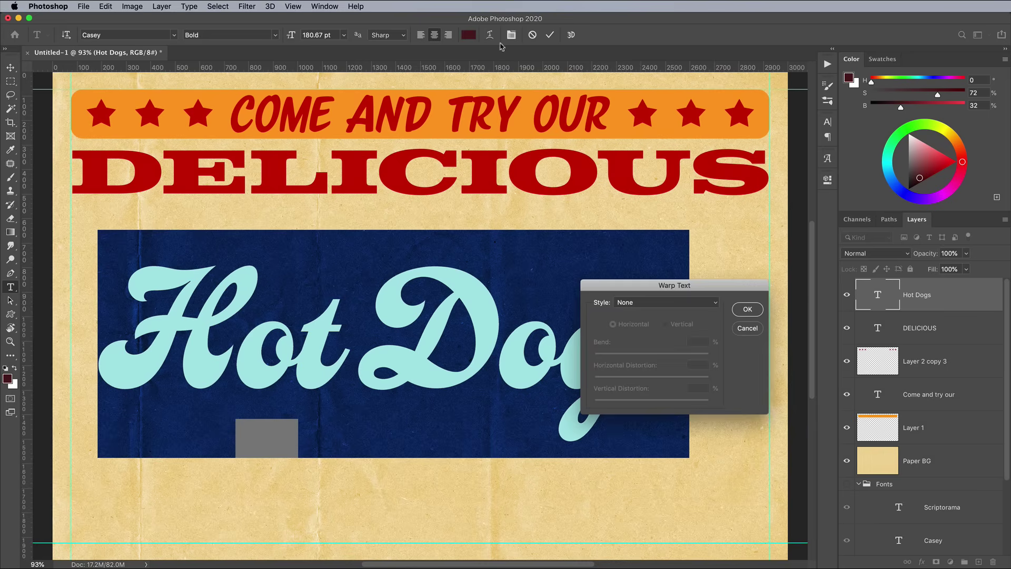
pyautogui.click(665, 302)
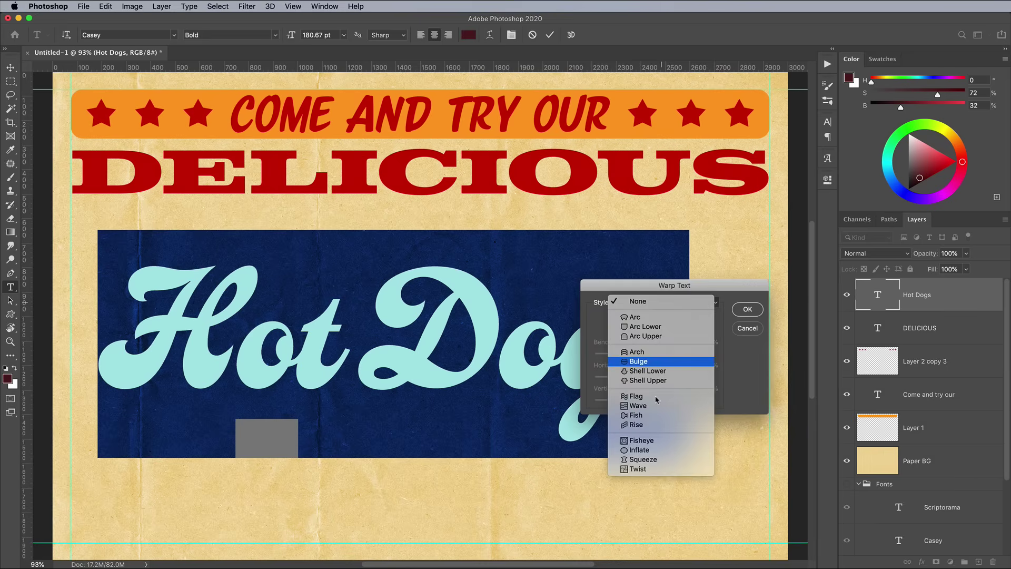
pyautogui.click(636, 424)
pyautogui.click(703, 340)
pyautogui.hotkey('shift', 'Down')
pyautogui.hotkey('shift', 'Down')
pyautogui.hotkey('shift', 'Down')
pyautogui.hotkey('shift', 'Down')
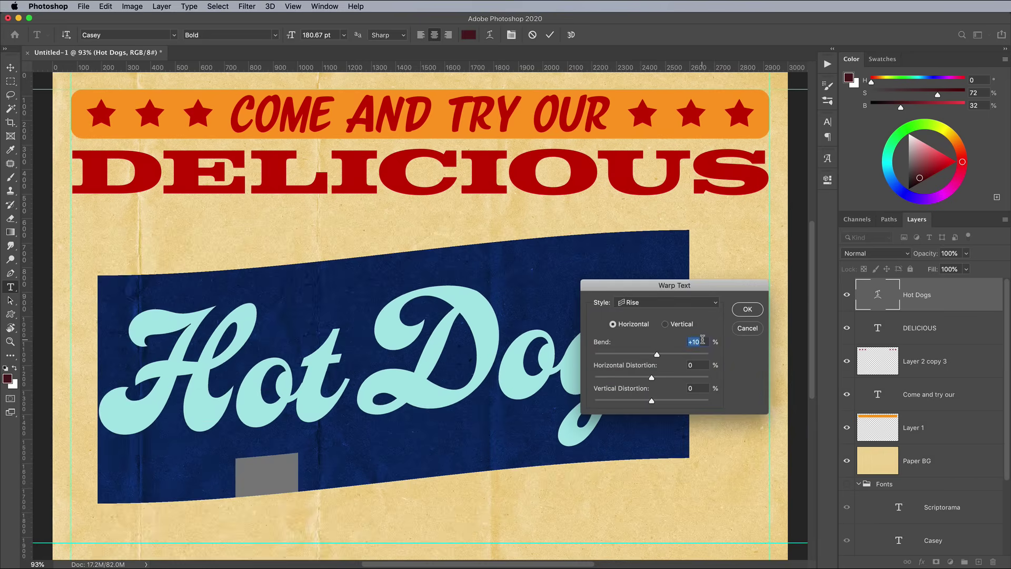
pyautogui.press('Up')
pyautogui.press('Up')
pyautogui.press('Up')
pyautogui.press('Up')
pyautogui.press('Up')
pyautogui.press('Return')
pyautogui.click(11, 67)
# Enlarge the warped "Hot Dogs" text to span the side guides and raise it up against "DELICIOUS"
pyautogui.press('super+t')
pyautogui.moveTo(689, 229); pyautogui.dragTo(771, 194)
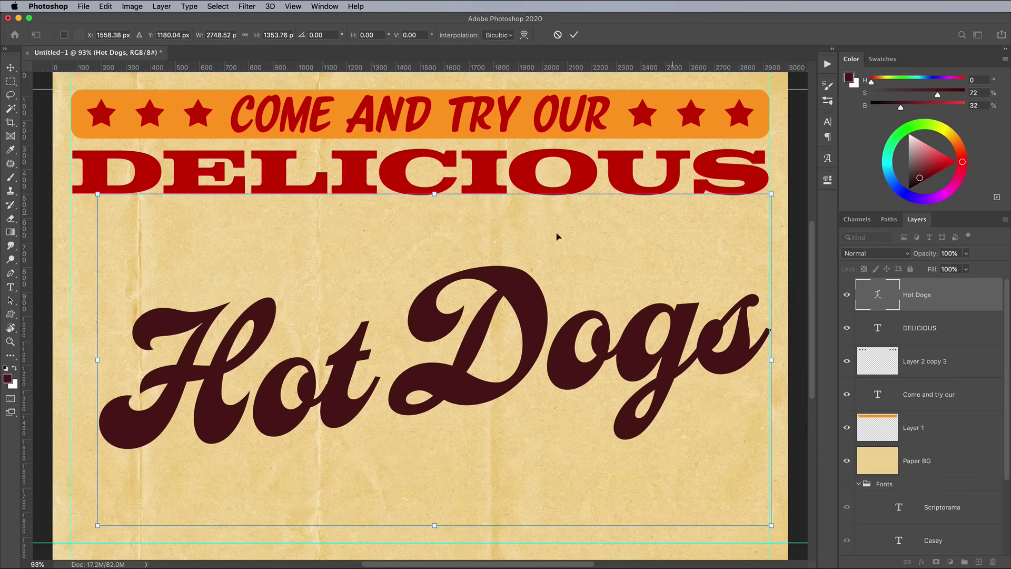
pyautogui.moveTo(98, 195); pyautogui.dragTo(68, 179)
pyautogui.moveTo(311, 386); pyautogui.dragTo(311, 322)
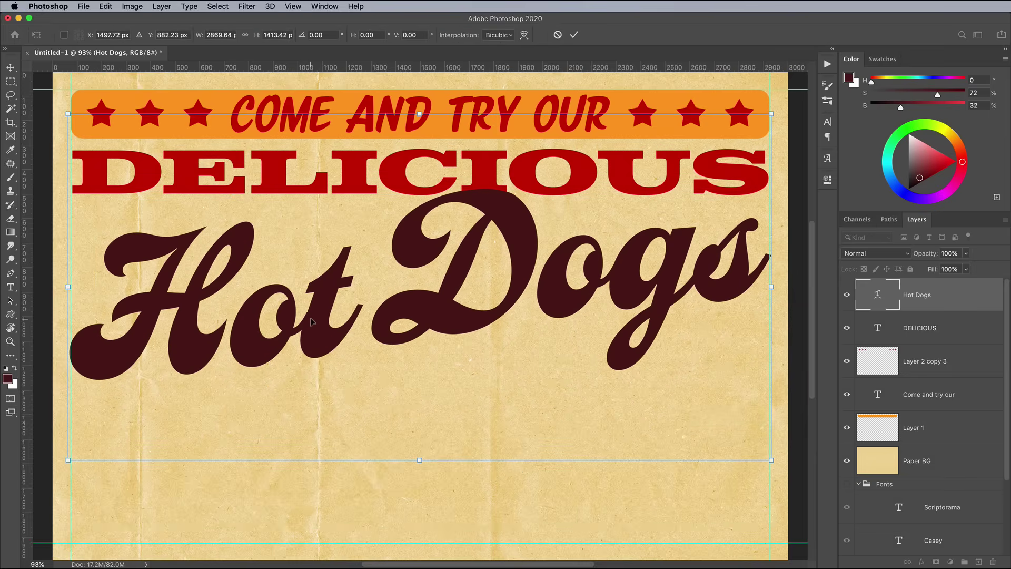
# Nudge the "Hot Dogs" text further up over "DELICIOUS" and enlarge it slightly past both side guides
pyautogui.press('Up')
pyautogui.press('Up')
pyautogui.press('Up')
pyautogui.press('Up')
pyautogui.press('Up')
pyautogui.press('Up')
pyautogui.press('Up')
pyautogui.press('Up')
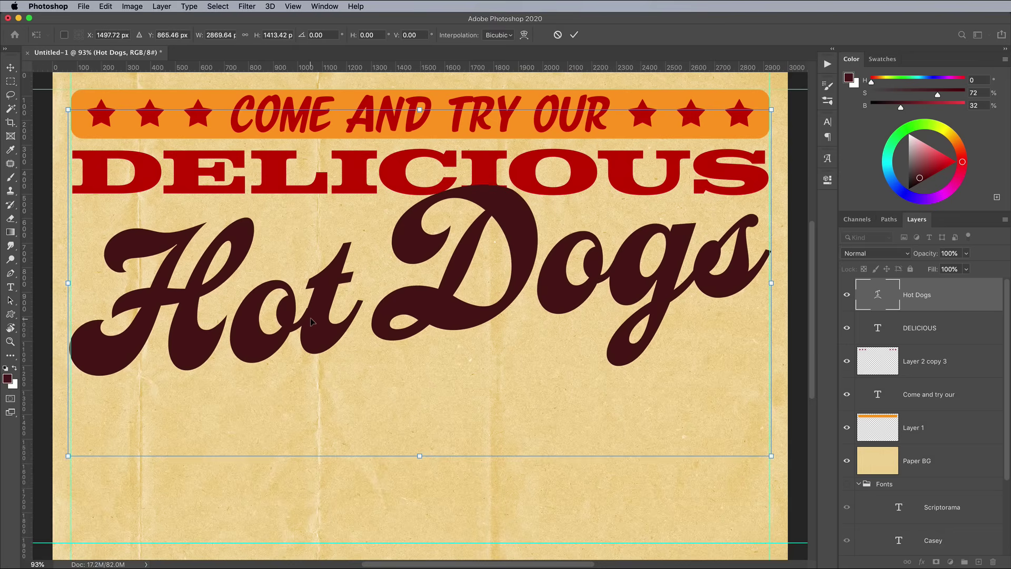
pyautogui.moveTo(771, 109); pyautogui.dragTo(777, 107)
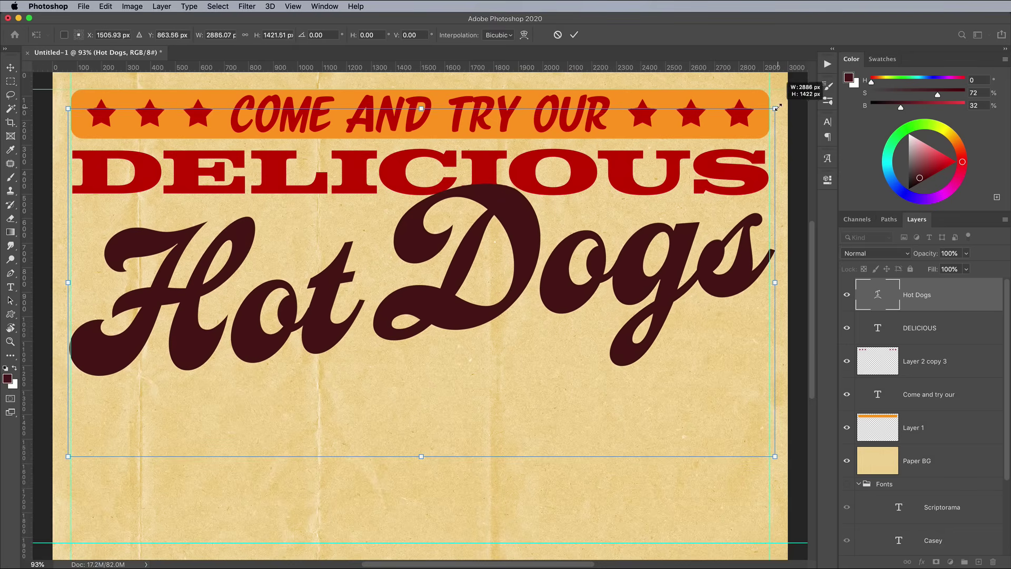
pyautogui.moveTo(68, 109); pyautogui.dragTo(67, 109)
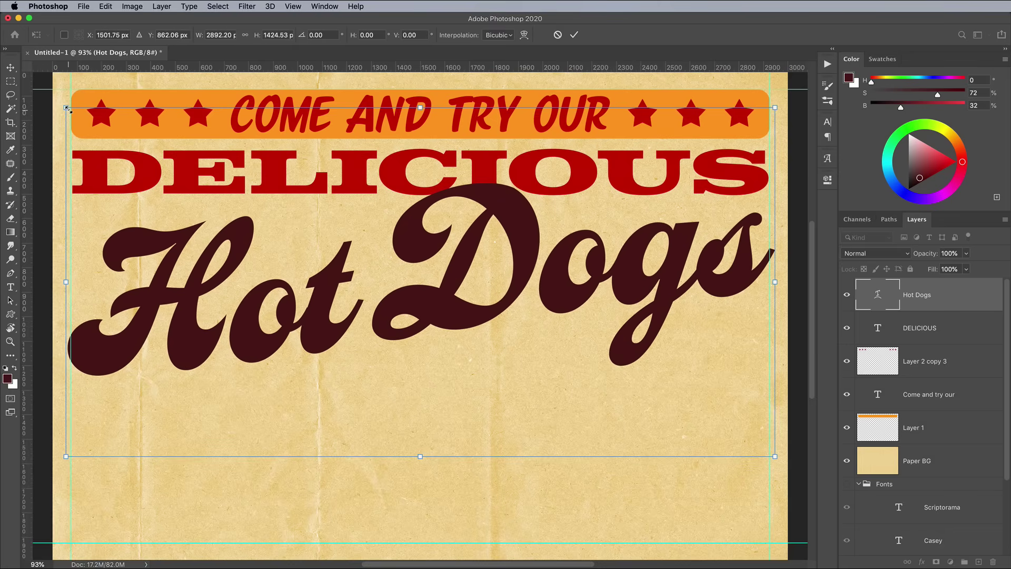
pyautogui.press('Return')
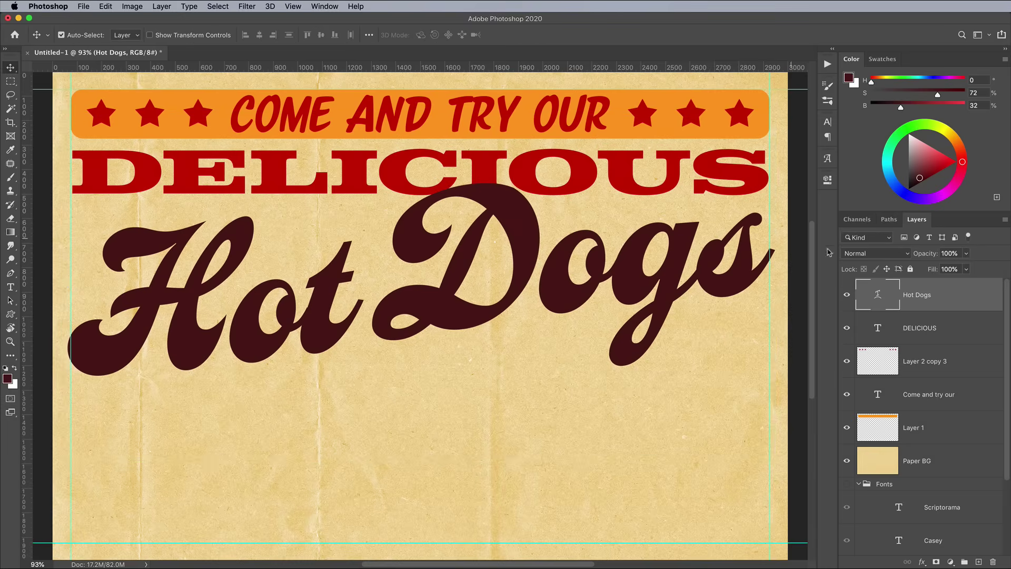
# Duplicate the "Hot Dogs" text layer and recolour the copy with orange ff9f22 sampled from the header bar
pyautogui.press('super+j')
pyautogui.press('t')
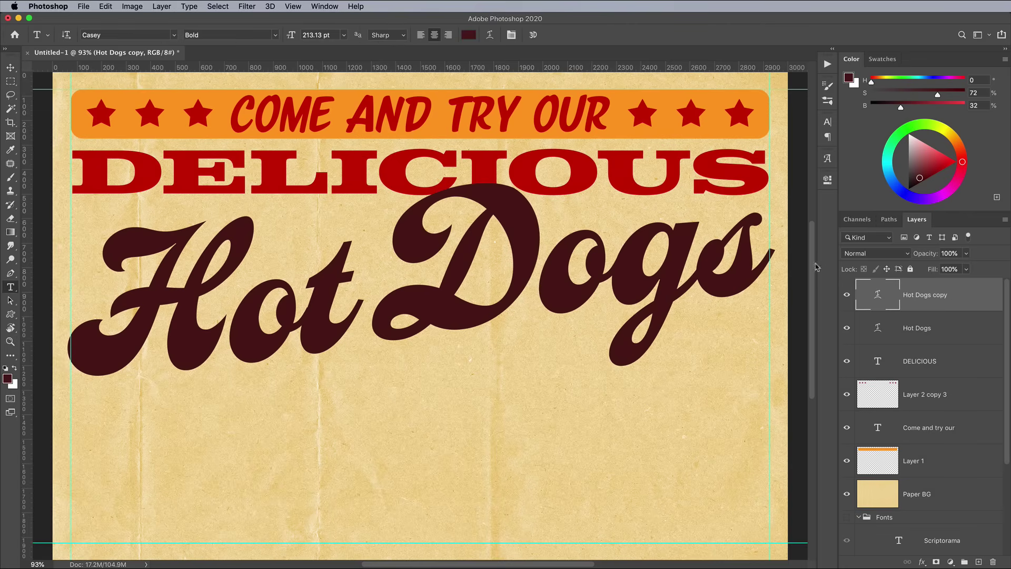
pyautogui.click(485, 237)
pyautogui.press('super+a')
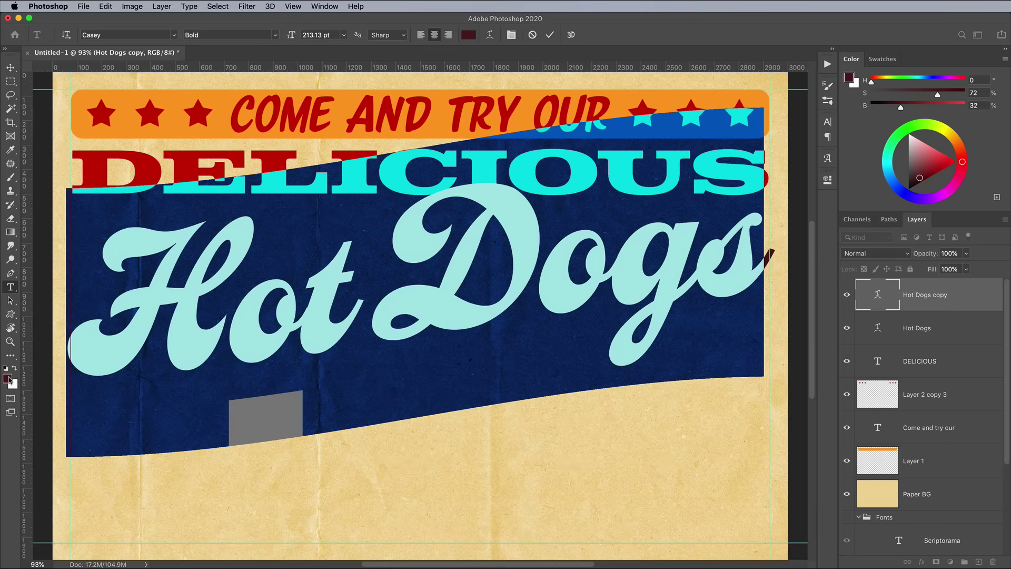
pyautogui.click(8, 378)
pyautogui.click(228, 92)
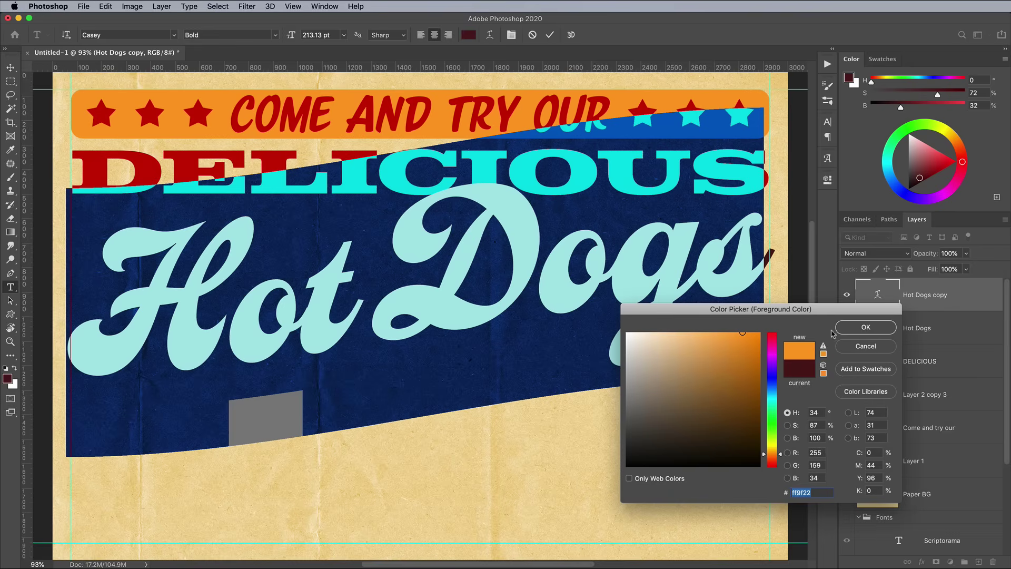
pyautogui.click(866, 327)
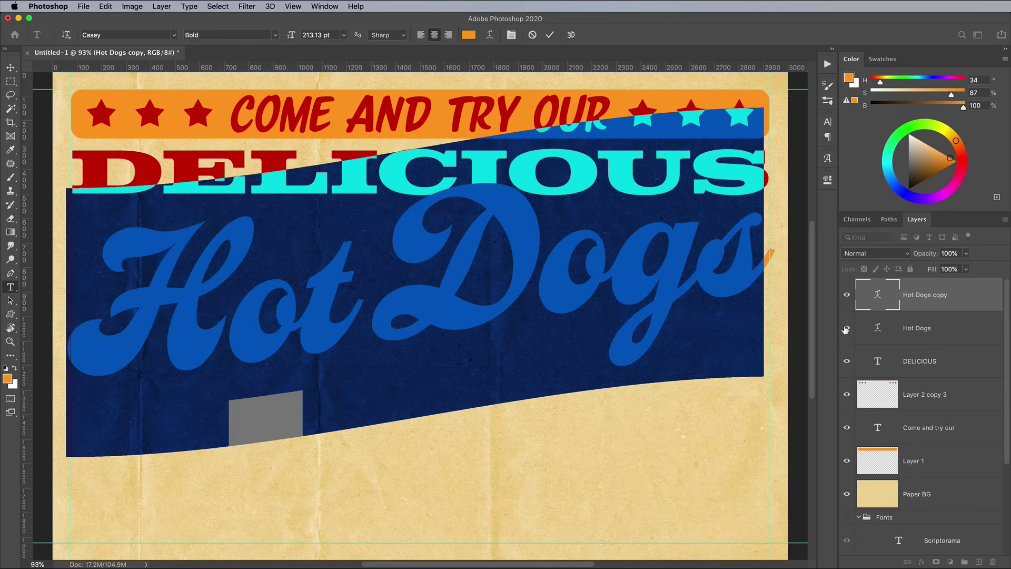
pyautogui.click(10, 68)
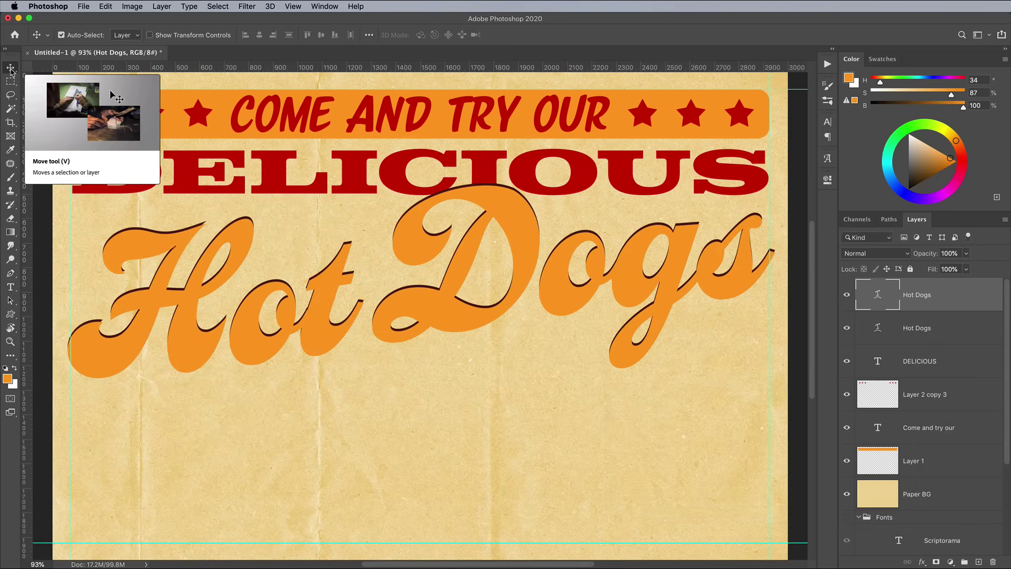
# Offset the orange "Hot Dogs" copy down and to the left and send it behind the maroon text as a shadow
pyautogui.hotkey('shift', 'Left')
pyautogui.hotkey('shift', 'Down')
pyautogui.hotkey('shift', 'Left')
pyautogui.hotkey('shift', 'Down')
pyautogui.hotkey('shift', 'Left')
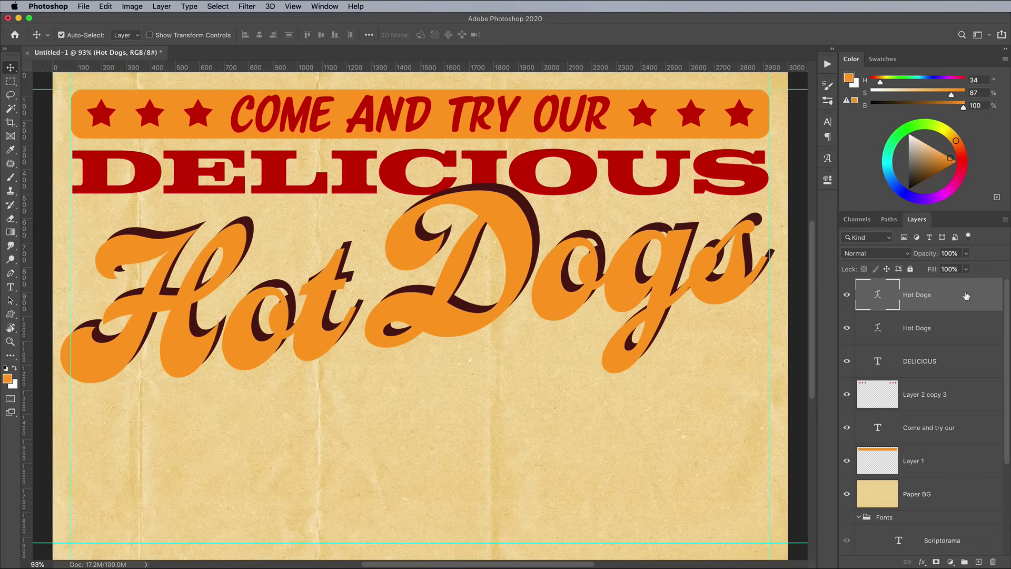
pyautogui.press('super+bracketleft')
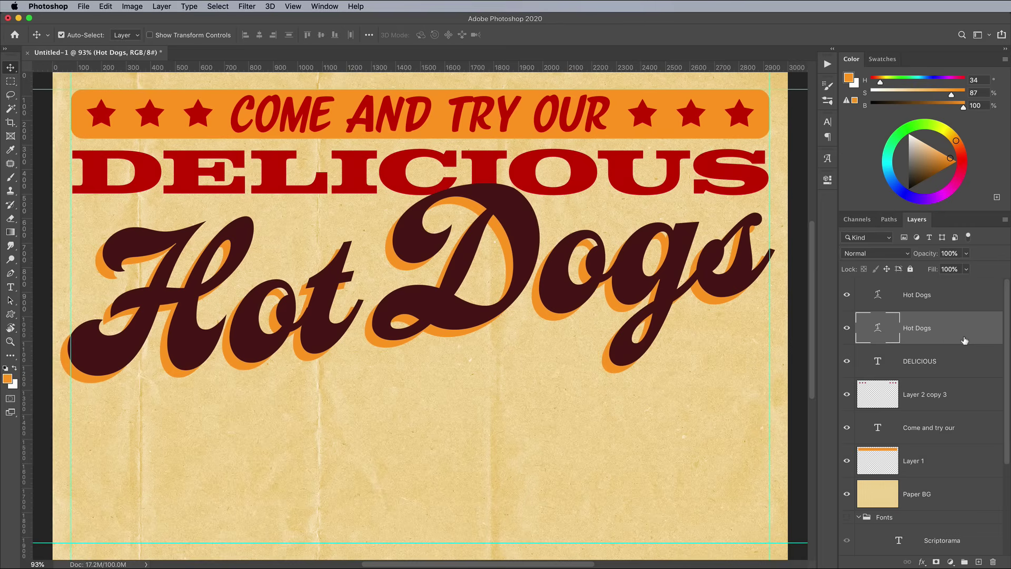
# Duplicate the maroon "Hot Dogs" text layer and set the copy's knockout to Shallow in its blending options
pyautogui.click(956, 302)
pyautogui.press('super+j')
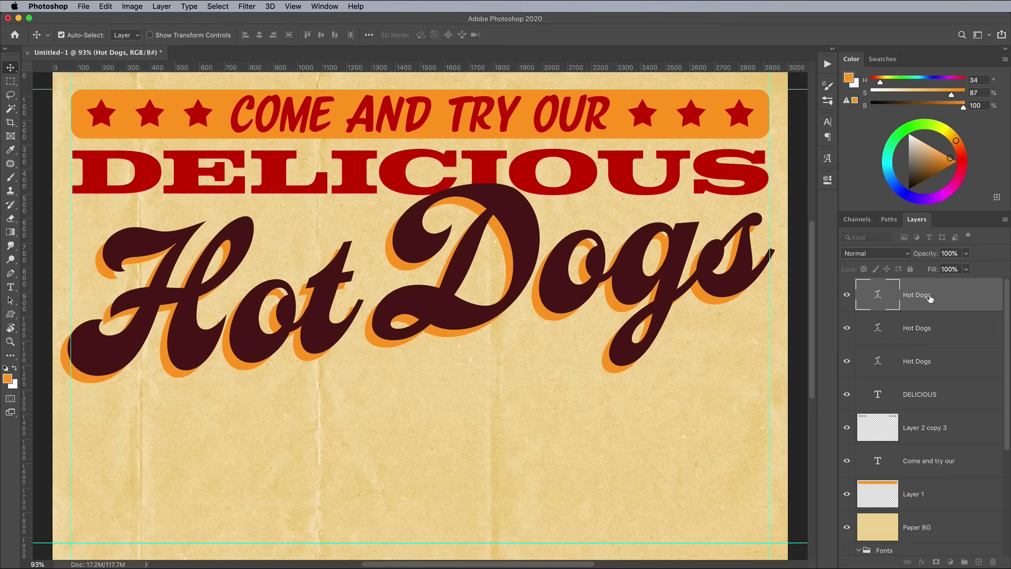
pyautogui.doubleClick(950, 297)
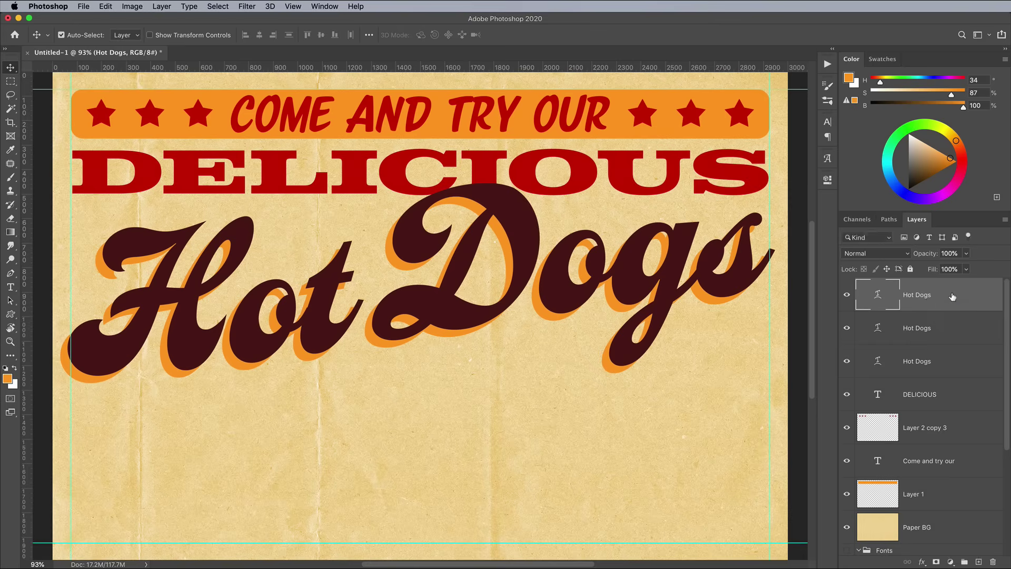
pyautogui.moveTo(898, 316); pyautogui.dragTo(503, 234)
pyautogui.click(601, 337)
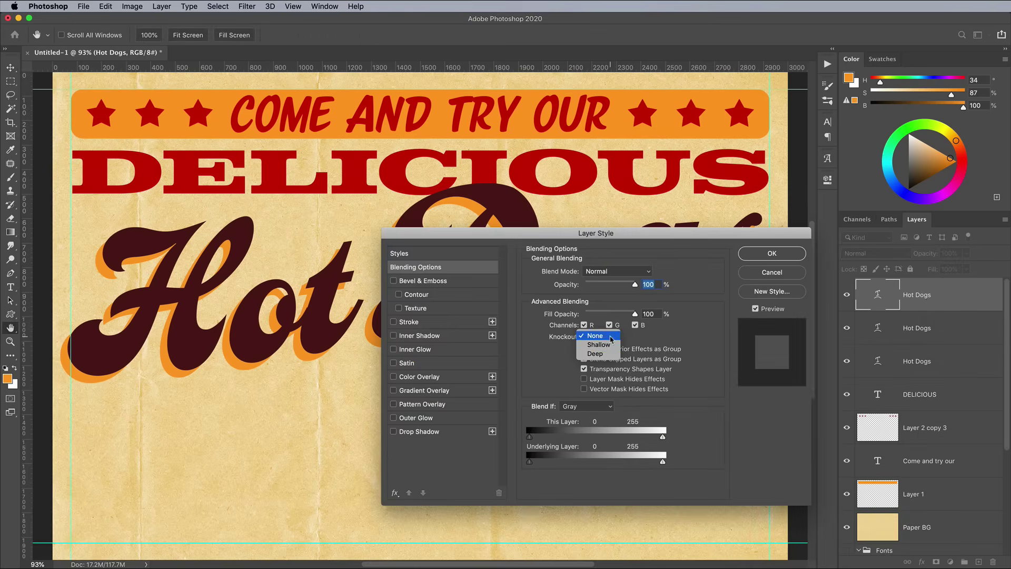
pyautogui.click(600, 347)
pyautogui.click(755, 254)
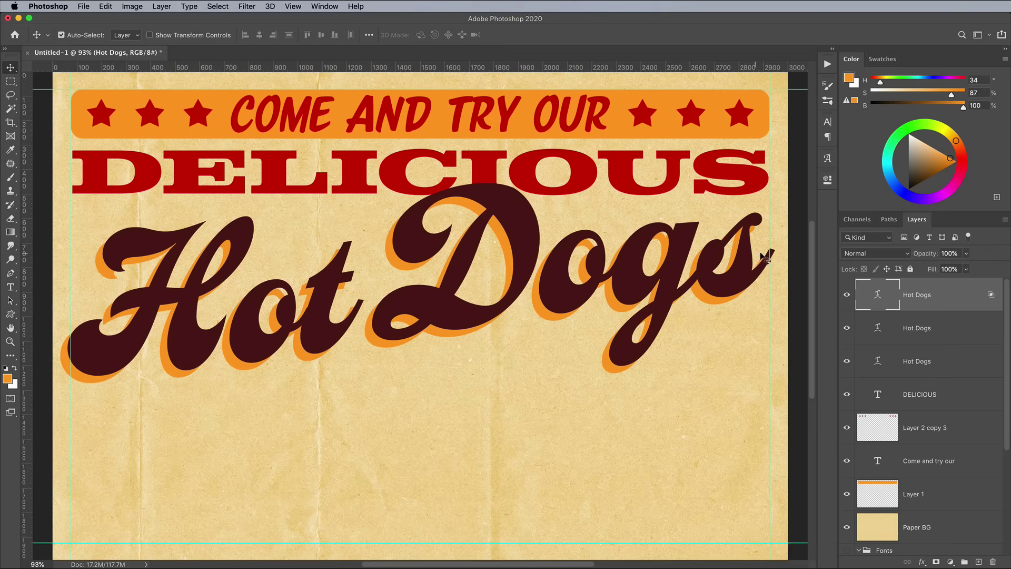
# Set the knockout copy's fill to 0% and place it between the maroon and orange text, offset slightly down and left
pyautogui.click(966, 269)
pyautogui.moveTo(965, 283); pyautogui.dragTo(948, 335)
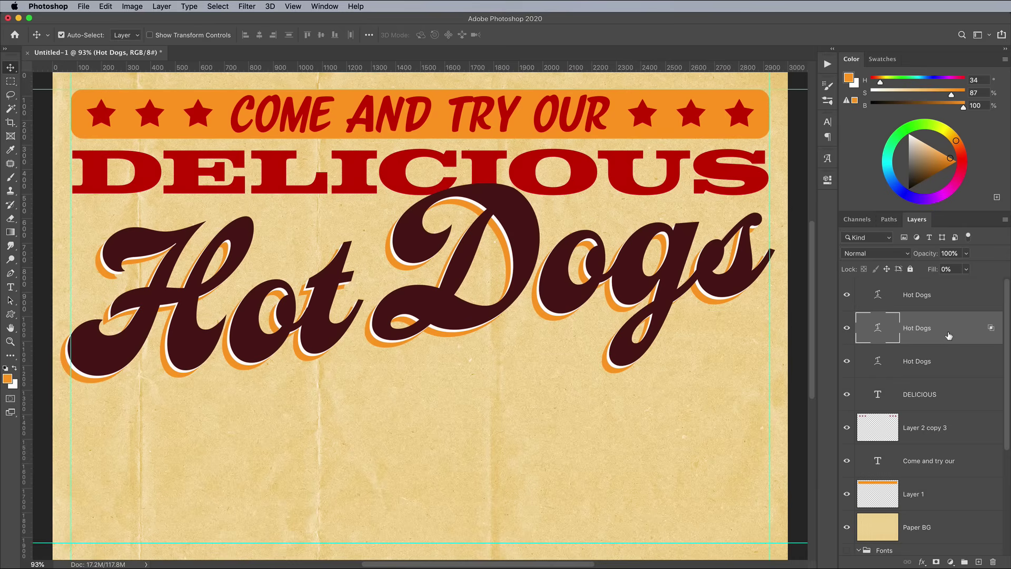
pyautogui.click(943, 301)
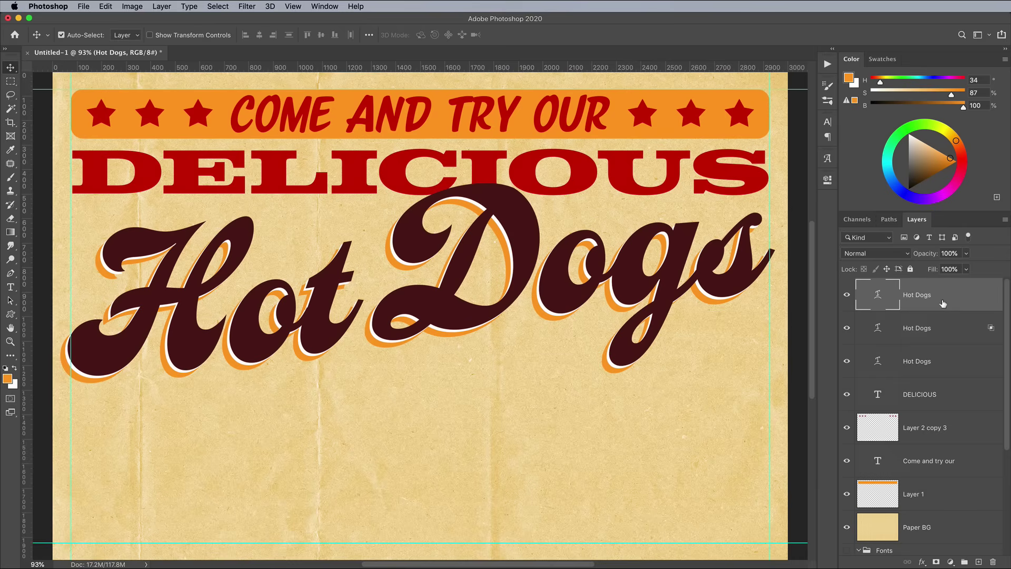
# Group the three "Hot Dogs" text layers and name the group "Hot Dog"
pyautogui.keyDown('shift'); pyautogui.click(947, 362); pyautogui.keyUp('shift')
pyautogui.press('super+g')
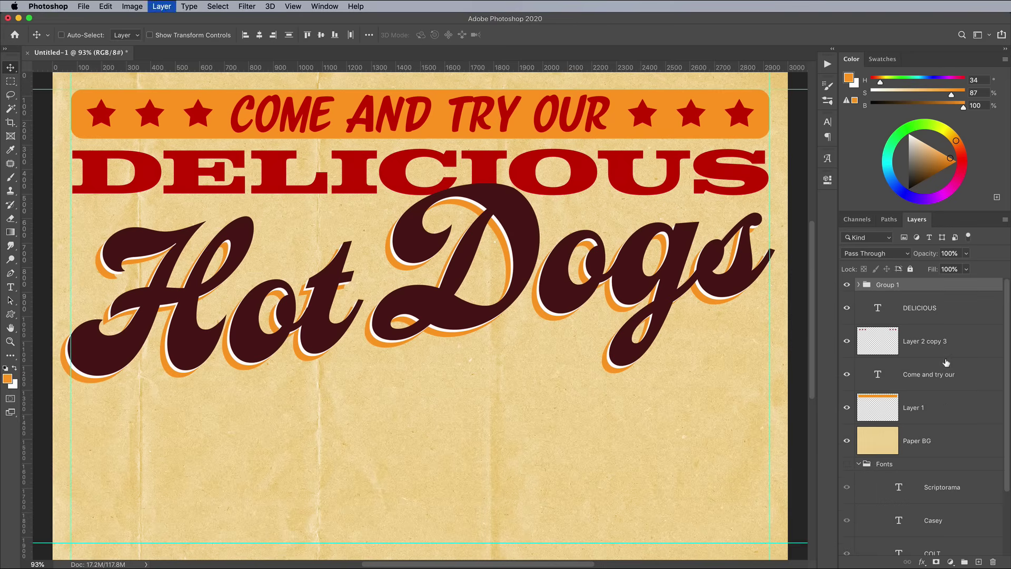
pyautogui.doubleClick(890, 285)
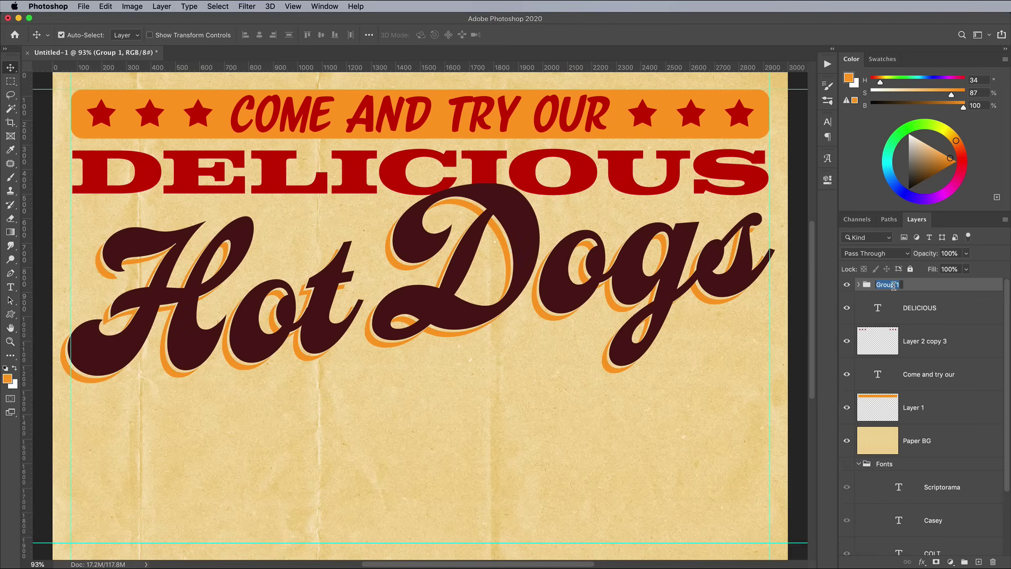
pyautogui.write('Hot Dog')
pyautogui.press('Return')
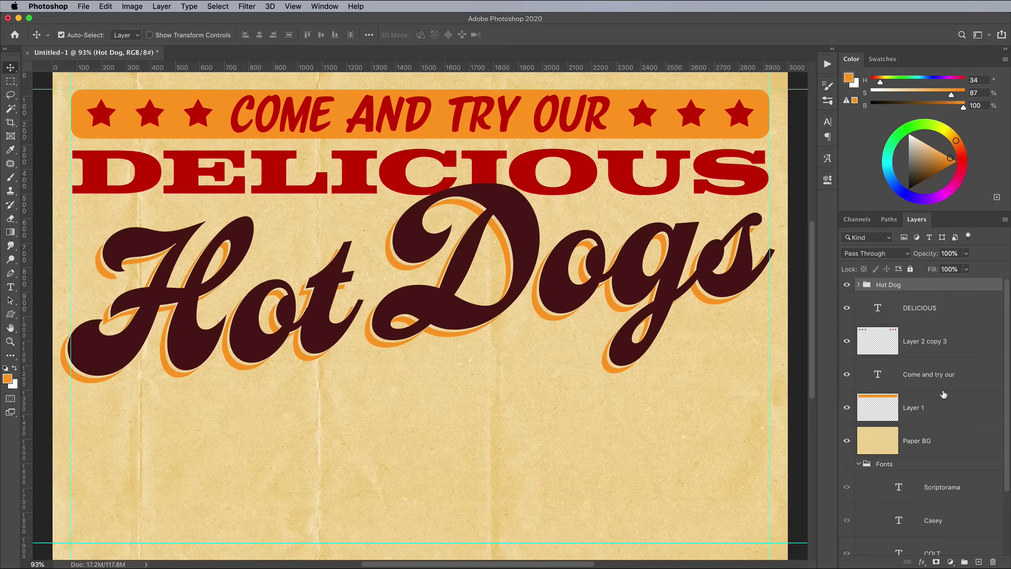
# Add a new layer above the group and set the foreground colour to the red sampled from the "DELICIOUS" lettering
pyautogui.click(978, 561)
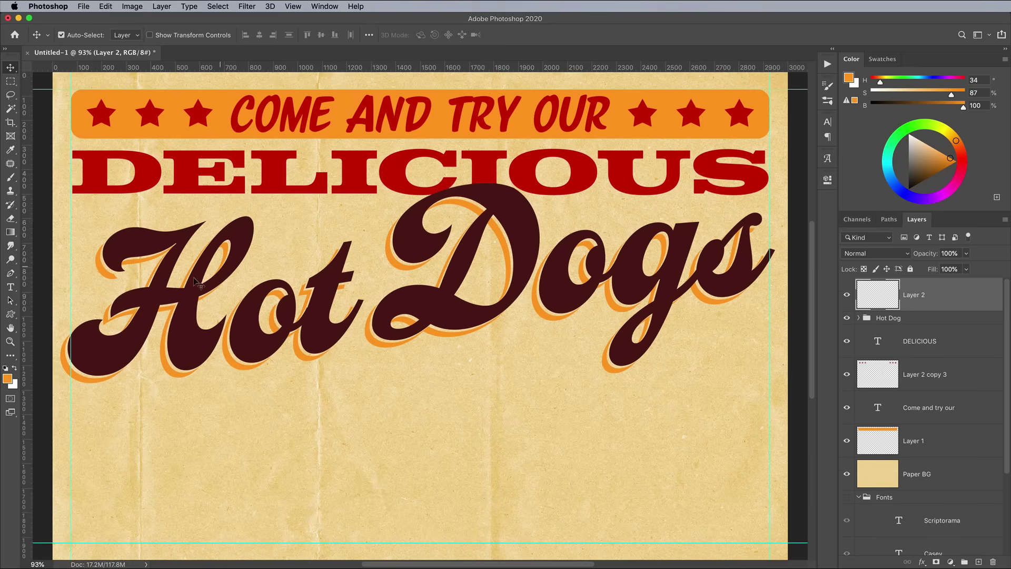
pyautogui.click(8, 379)
pyautogui.click(153, 169)
pyautogui.click(853, 327)
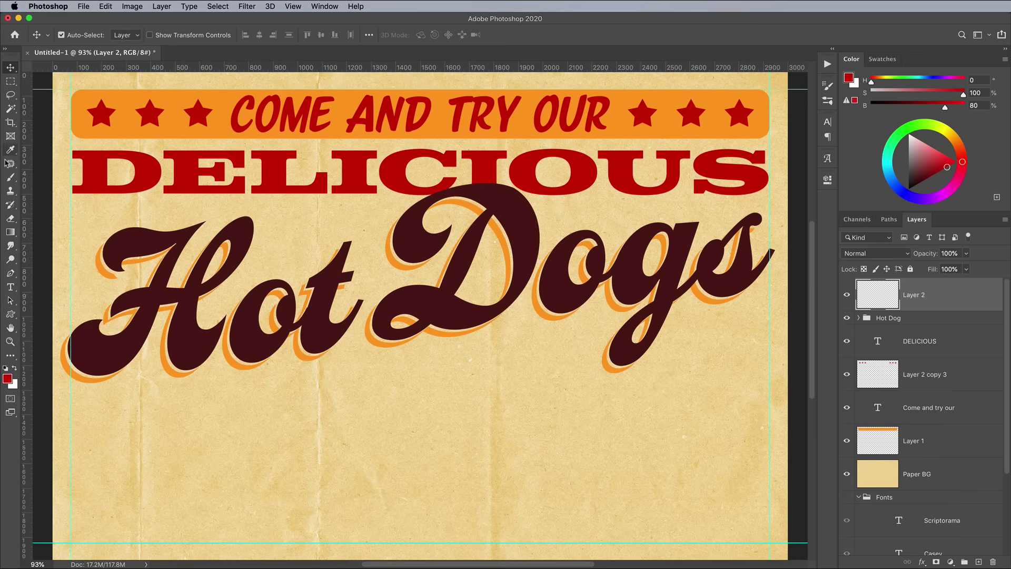
# Set up a hard round brush with 100% hardness and a size of 250 px
pyautogui.click(10, 176)
pyautogui.click(69, 35)
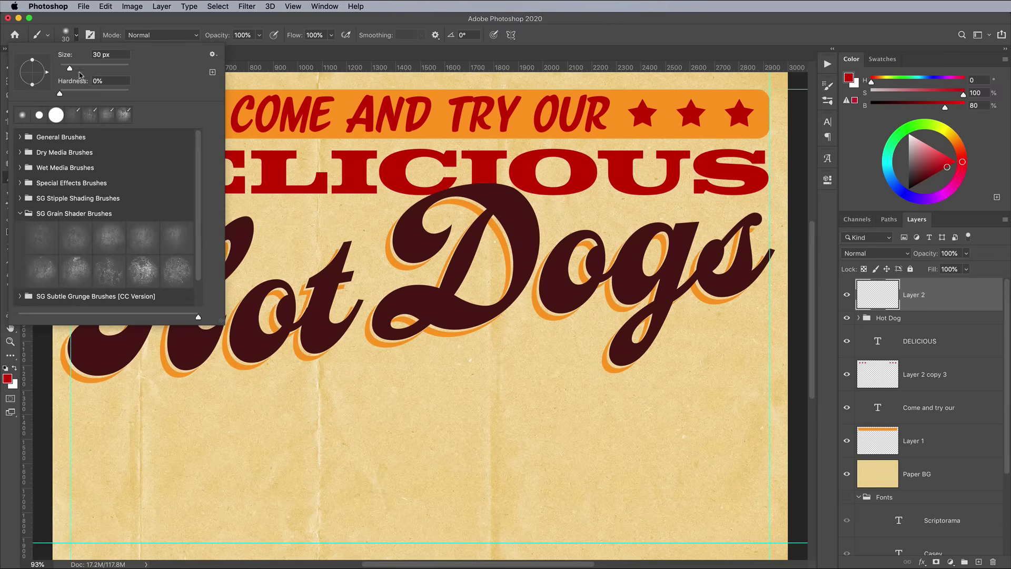
pyautogui.moveTo(81, 93); pyautogui.dragTo(163, 93)
pyautogui.click(279, 171)
pyautogui.press(']')
pyautogui.press(']')
pyautogui.press(']')
pyautogui.press(']')
pyautogui.press(']')
pyautogui.press(']')
pyautogui.press(']')
pyautogui.press(']')
pyautogui.press(']')
pyautogui.press(']')
pyautogui.press(']')
pyautogui.press(']')
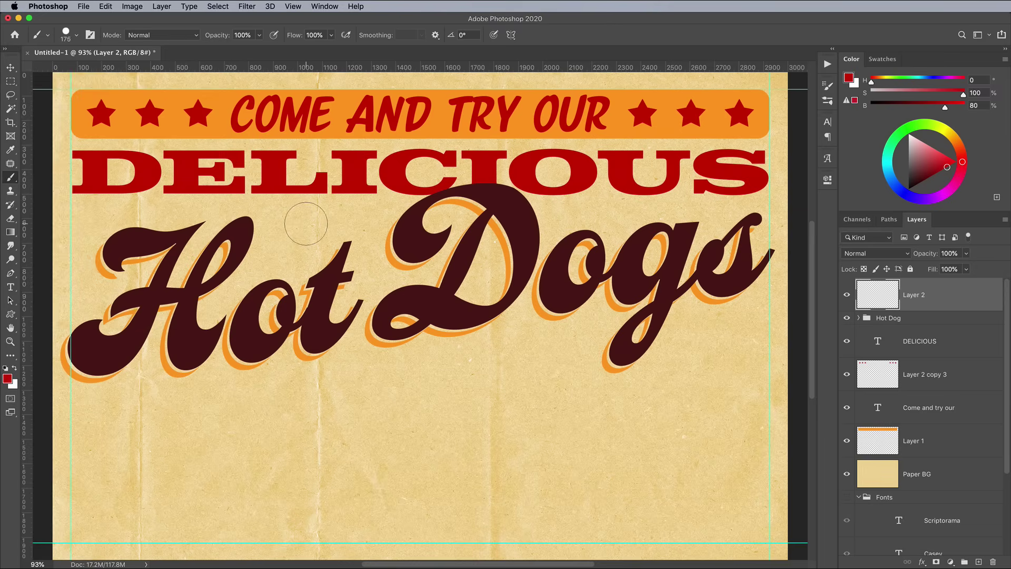
pyautogui.press(']')
pyautogui.press(']')
# Set the brush spacing to 1% and turn on stroke smoothing at 59%
pyautogui.click(826, 86)
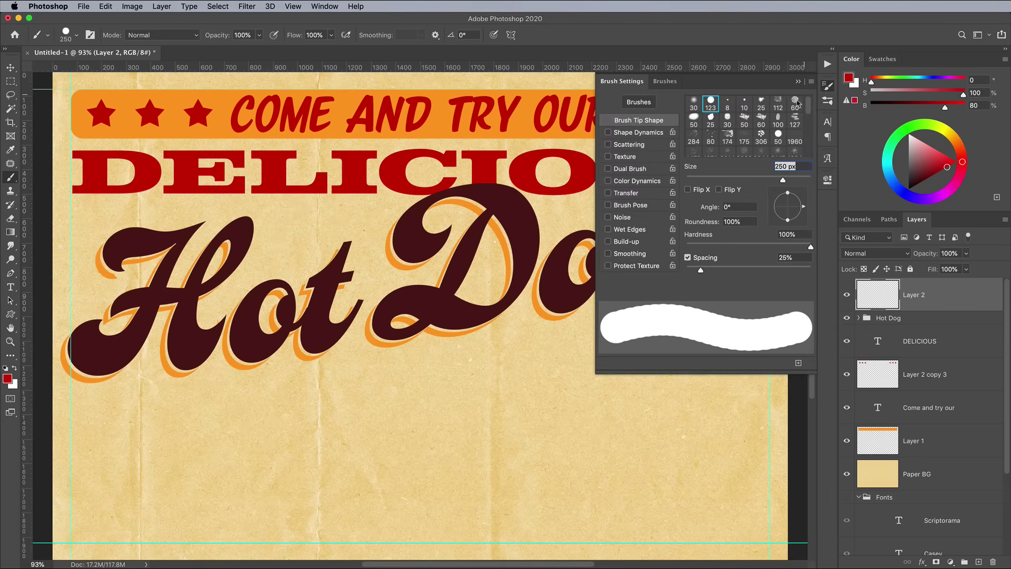
pyautogui.moveTo(700, 270); pyautogui.dragTo(686, 270)
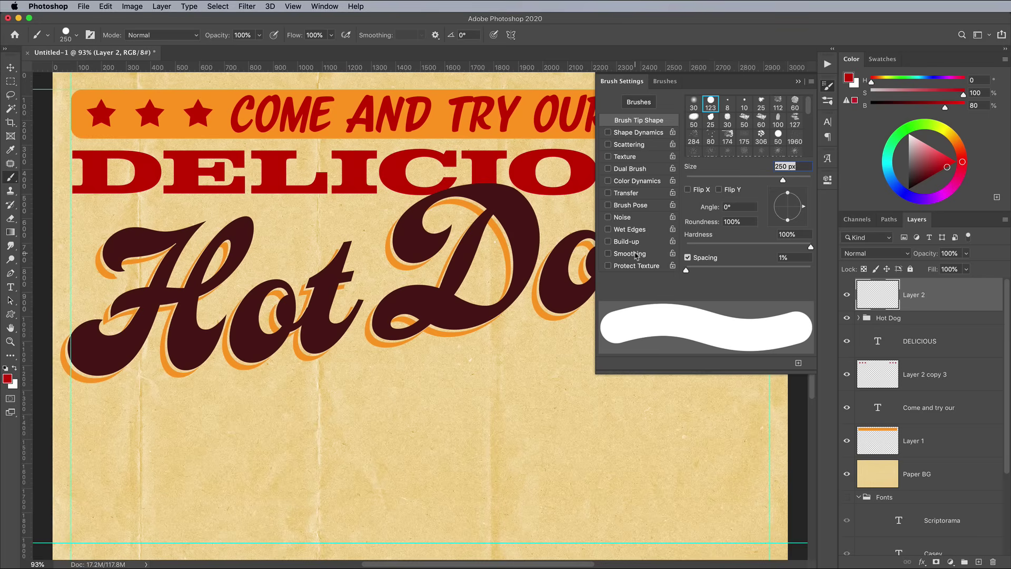
pyautogui.click(636, 254)
pyautogui.click(827, 87)
pyautogui.click(421, 35)
pyautogui.moveTo(420, 48); pyautogui.dragTo(451, 50)
pyautogui.click(421, 35)
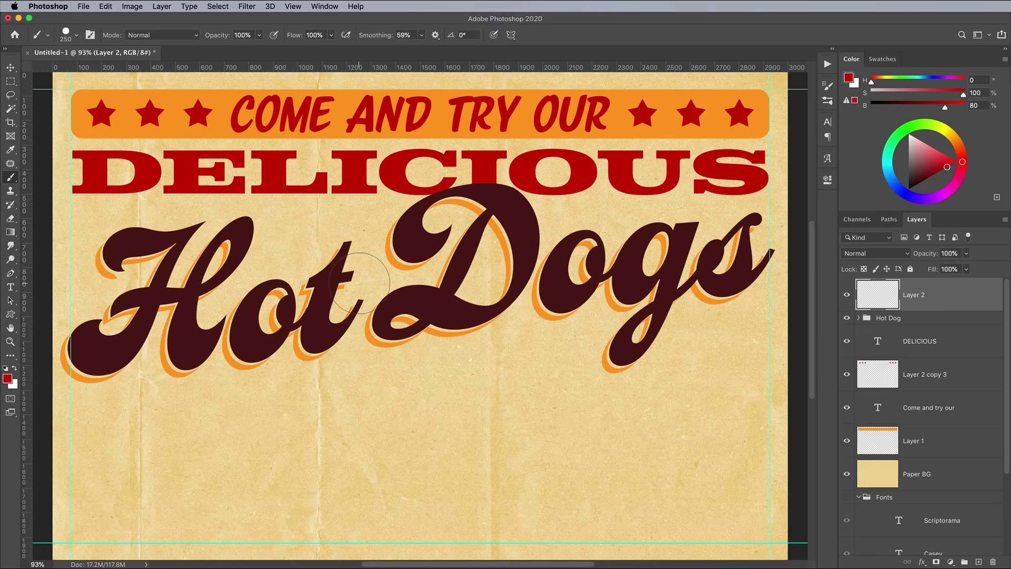
pyautogui.moveTo(307, 363); pyautogui.dragTo(305, 284)
pyautogui.moveTo(207, 335)
pyautogui.mouseDown()
pyautogui.moveTo(311, 364)
pyautogui.moveTo(370, 354)
pyautogui.moveTo(435, 306)
pyautogui.mouseUp()
pyautogui.press('super+z')
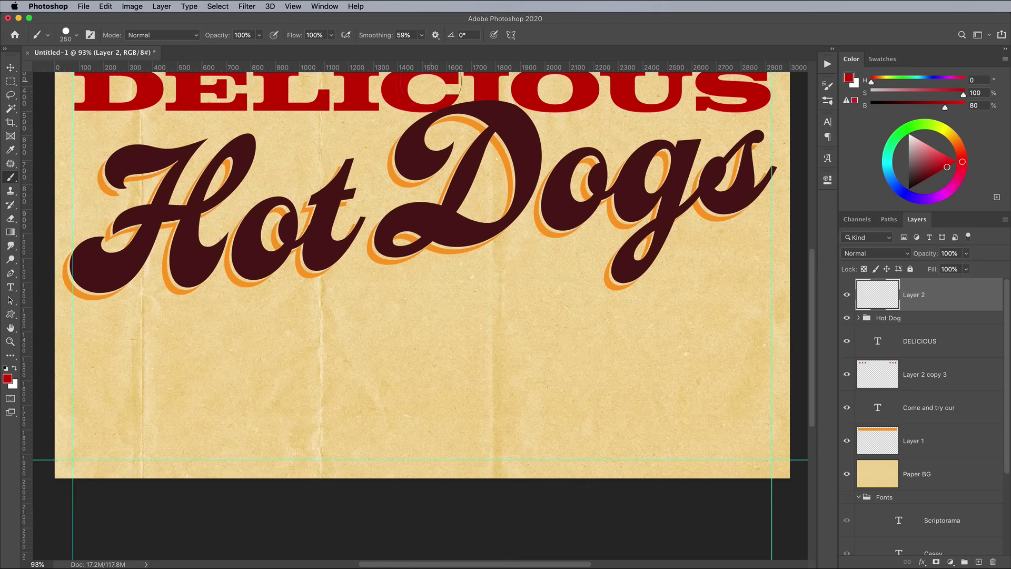
# Raise the brush smoothing to 80% and paint a curved red sausage about 1274 × 450 px below the word "Hot"
pyautogui.moveTo(421, 35); pyautogui.dragTo(432, 50)
pyautogui.moveTo(169, 331)
pyautogui.mouseDown()
pyautogui.moveTo(229, 353)
pyautogui.moveTo(312, 355)
pyautogui.moveTo(439, 292)
pyautogui.mouseUp()
# Rotate the red sausage slightly counterclockwise and fine-tune its position below the lettering
pyautogui.press('super+t')
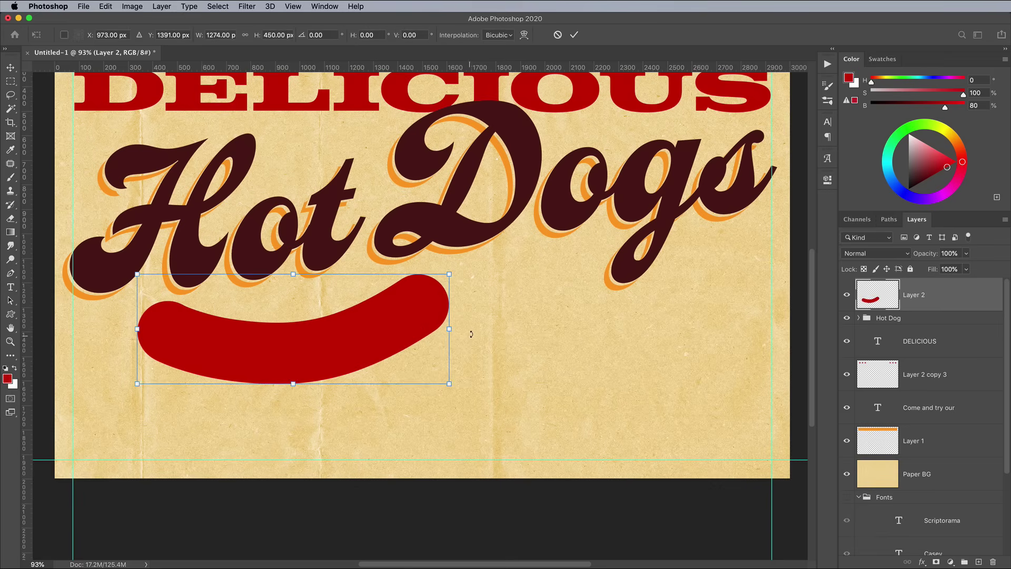
pyautogui.moveTo(473, 334); pyautogui.dragTo(472, 323)
pyautogui.moveTo(374, 331); pyautogui.dragTo(373, 334)
pyautogui.moveTo(470, 323); pyautogui.dragTo(470, 330)
pyautogui.moveTo(367, 332); pyautogui.dragTo(369, 330)
pyautogui.press('Return')
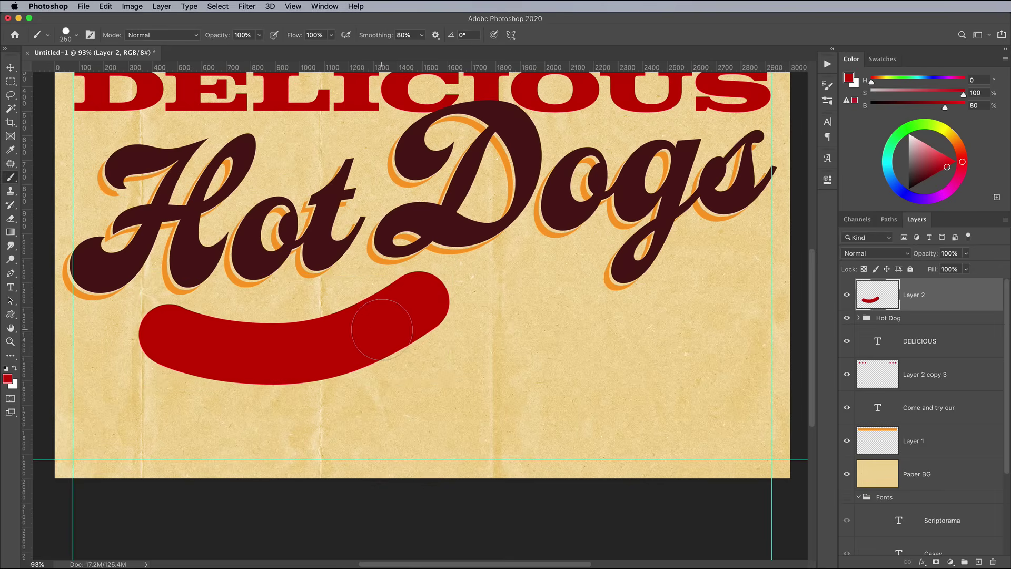
# Reduce the brush size to 30 px and enable Shape Dynamics with the size controlled by Pen Pressure
pyautogui.press('[')
pyautogui.press('[')
pyautogui.press('[')
pyautogui.press('[')
pyautogui.press('[')
pyautogui.press('[')
pyautogui.press('[')
pyautogui.press('[')
pyautogui.press('[')
pyautogui.press('[')
pyautogui.click(828, 86)
pyautogui.click(631, 133)
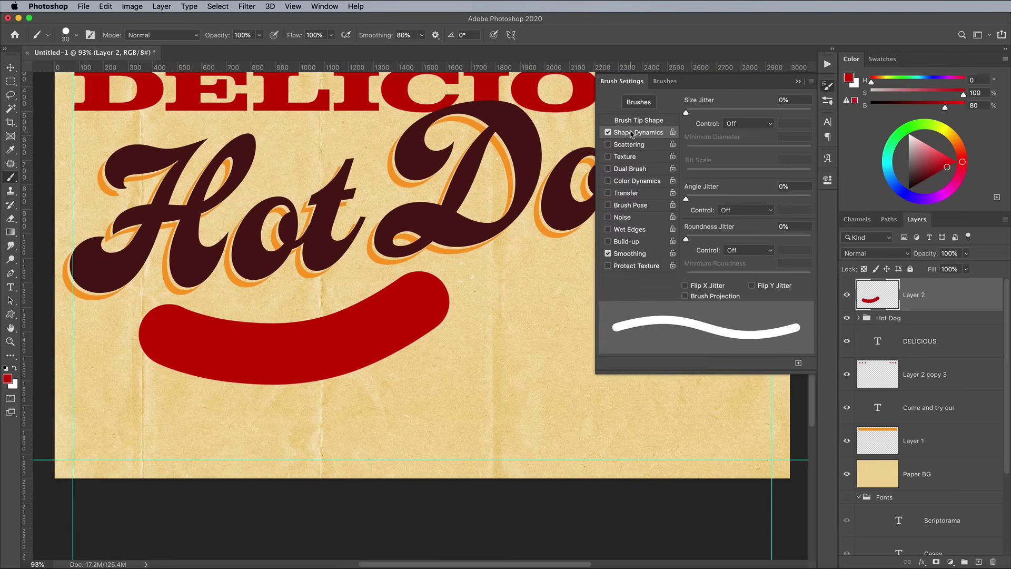
pyautogui.click(744, 124)
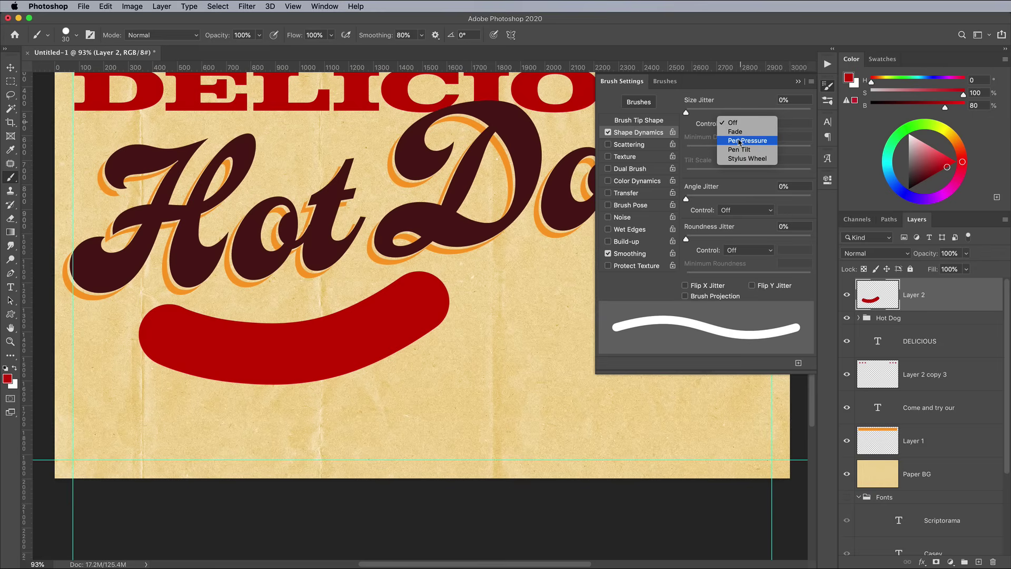
pyautogui.click(740, 141)
pyautogui.click(828, 86)
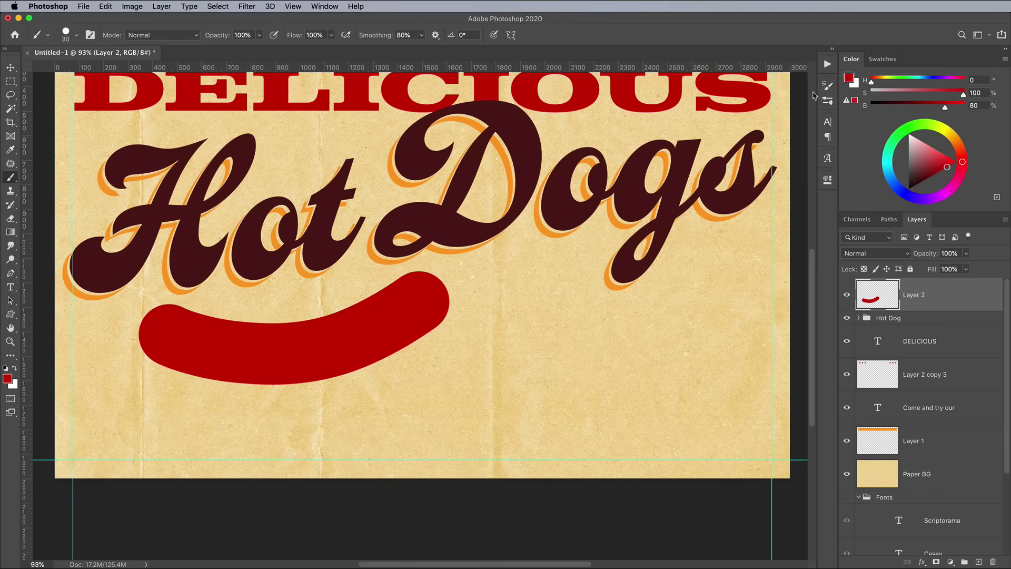
# Paint small tapered red knots on both ends of the sausage
pyautogui.moveTo(435, 282)
pyautogui.mouseDown()
pyautogui.moveTo(435, 260)
pyautogui.moveTo(448, 267)
pyautogui.mouseUp()
pyautogui.moveTo(440, 281); pyautogui.dragTo(459, 280)
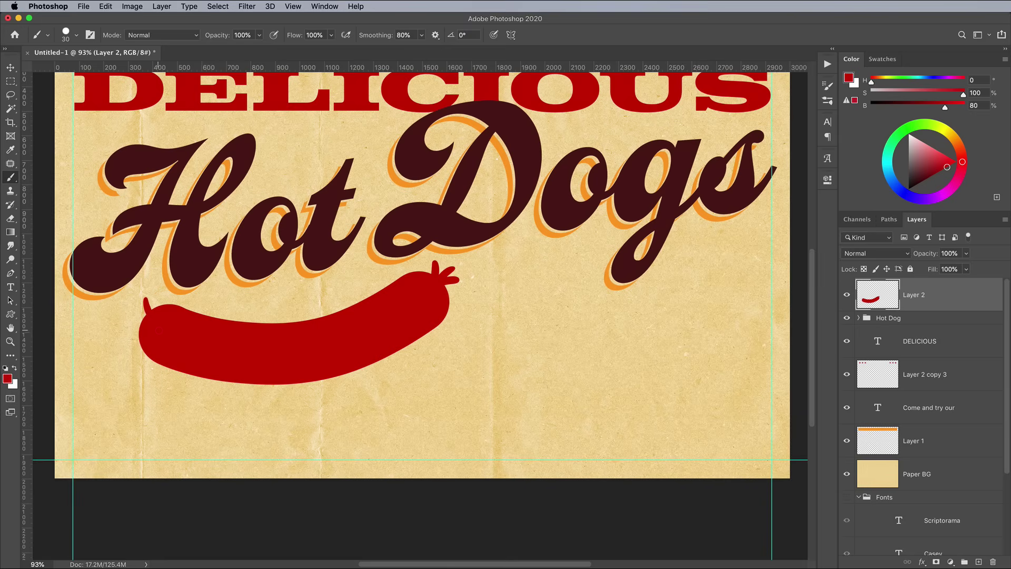
pyautogui.moveTo(139, 307); pyautogui.dragTo(149, 319)
pyautogui.moveTo(130, 320); pyautogui.dragTo(192, 312)
pyautogui.press('super+z')
# Add a layer mask to the sausage and paint black cut marks along its upper edge and highlights near both ends
pyautogui.click(936, 562)
pyautogui.press('d')
pyautogui.click(251, 336)
pyautogui.moveTo(212, 334)
pyautogui.mouseDown()
pyautogui.moveTo(220, 319)
pyautogui.moveTo(252, 338)
pyautogui.mouseUp()
pyautogui.moveTo(294, 323); pyautogui.dragTo(300, 337)
pyautogui.moveTo(329, 315)
pyautogui.mouseDown()
pyautogui.moveTo(343, 326)
pyautogui.moveTo(379, 310)
pyautogui.mouseUp()
pyautogui.moveTo(390, 286); pyautogui.dragTo(411, 295)
pyautogui.moveTo(152, 345); pyautogui.dragTo(182, 357)
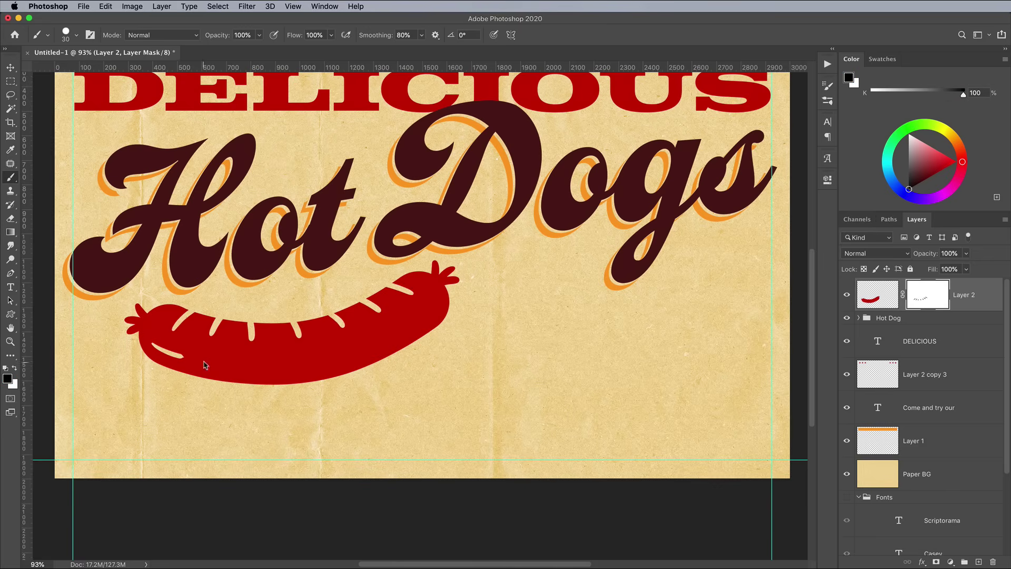
pyautogui.moveTo(437, 302); pyautogui.dragTo(419, 323)
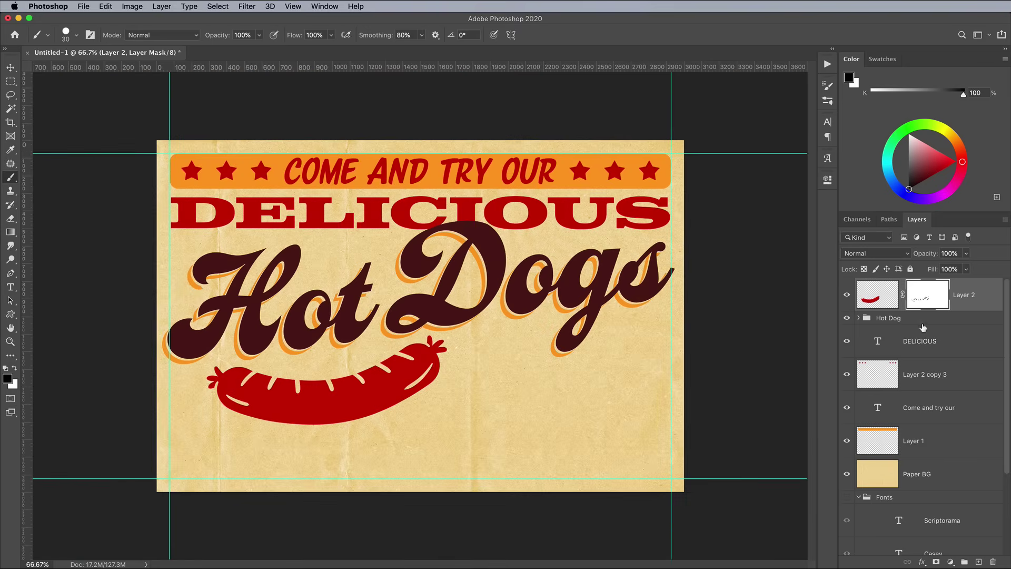
# Draw a red rounded rectangle with a 50 px radius on a new layer, reaching the lower-right guides beside the sausage
pyautogui.click(972, 300)
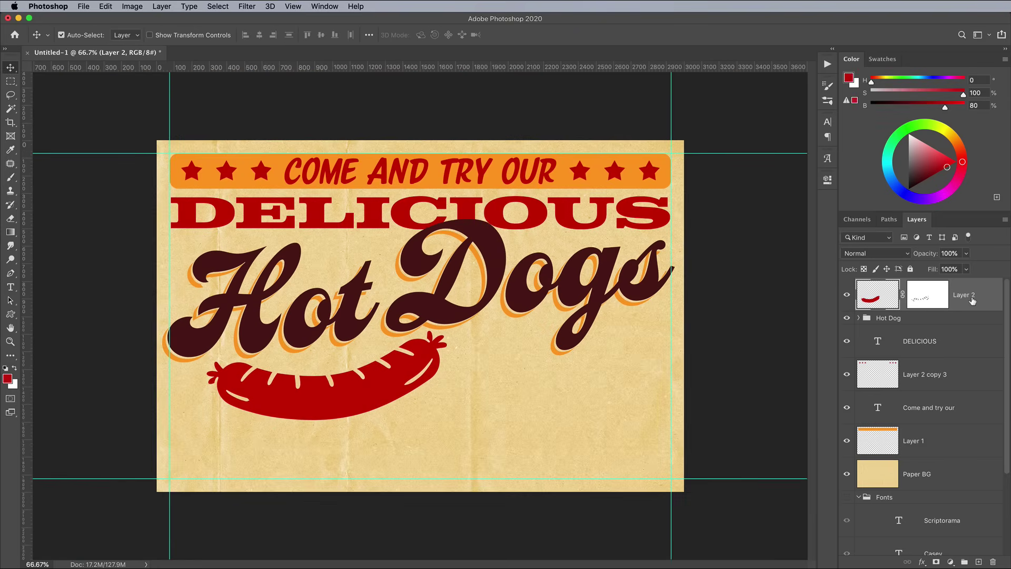
pyautogui.click(978, 562)
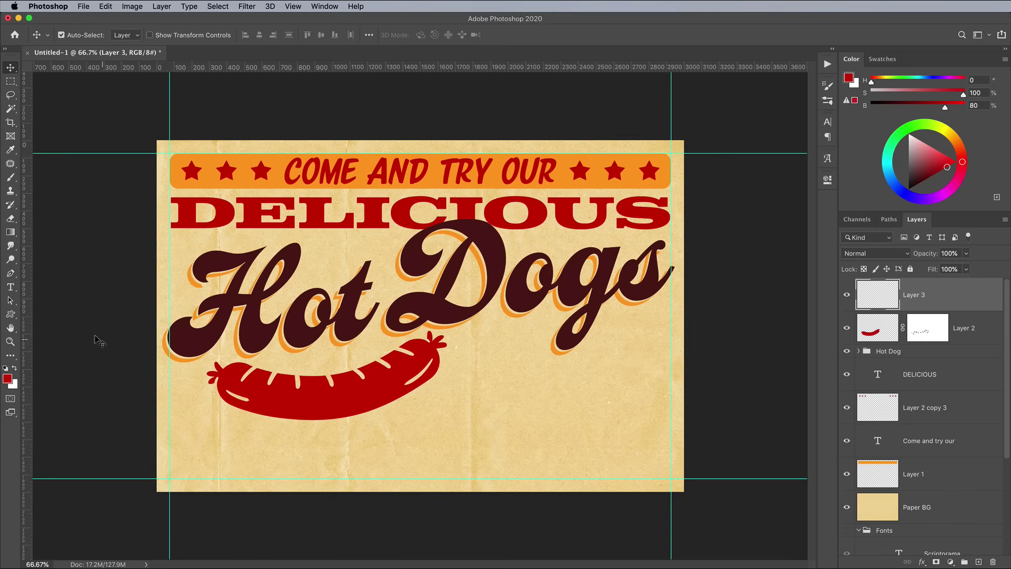
pyautogui.click(10, 314)
pyautogui.click(59, 334)
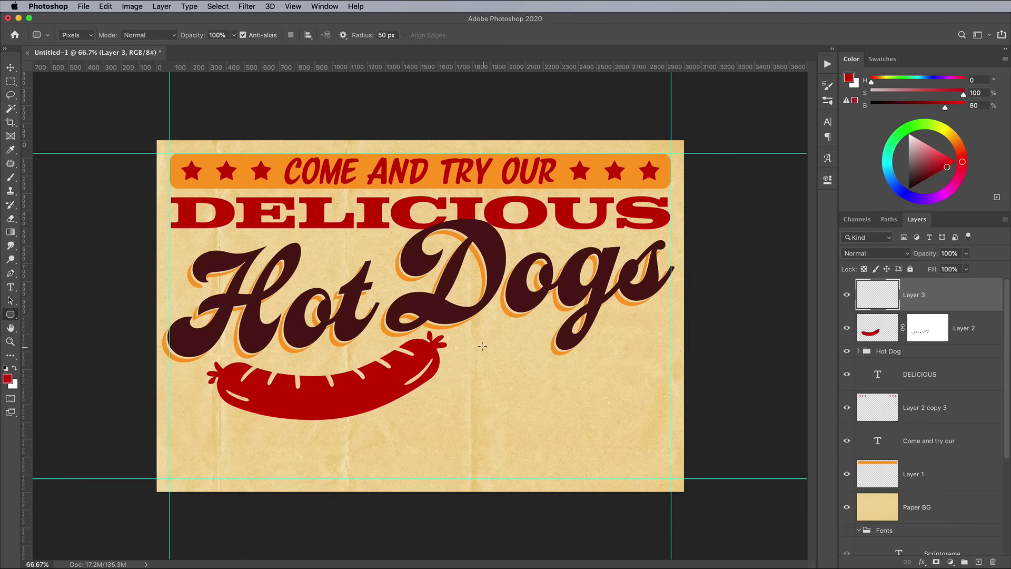
pyautogui.moveTo(467, 337); pyautogui.dragTo(671, 478)
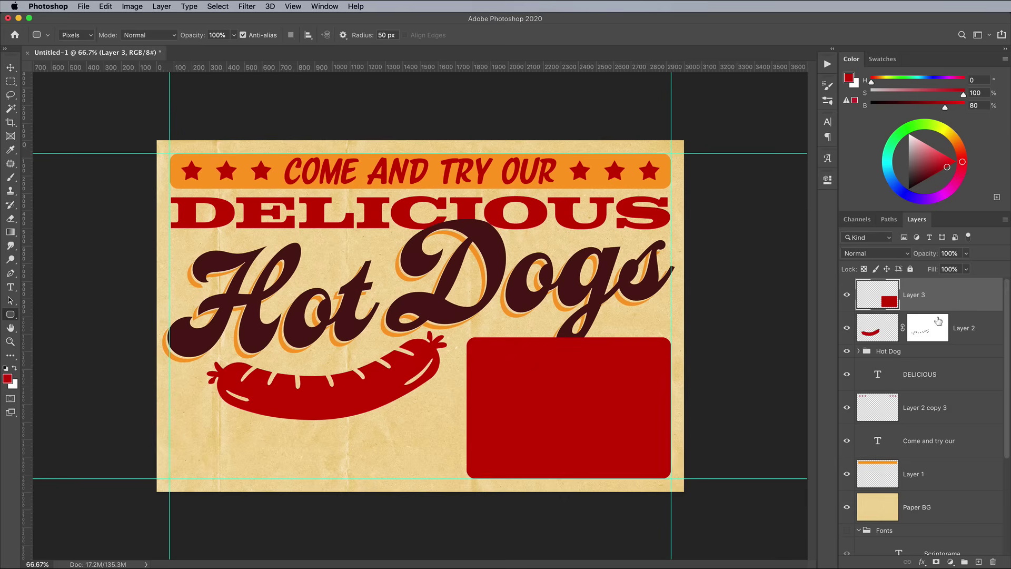
# Move the red rectangle's layer into the "Hot Dog" group beneath all three "Hot Dogs" text layers
pyautogui.moveTo(946, 299); pyautogui.dragTo(950, 360)
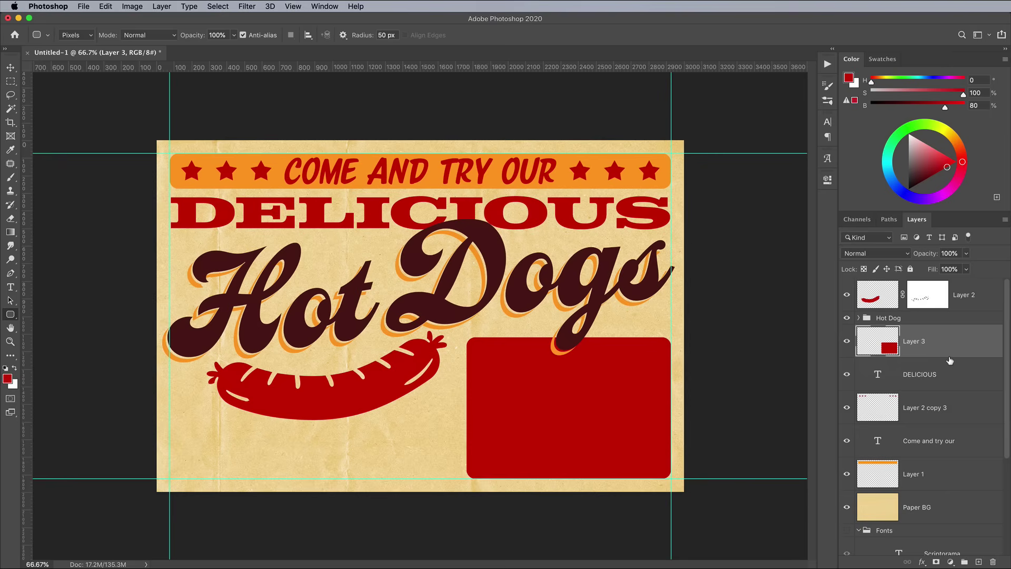
pyautogui.press('super+1')
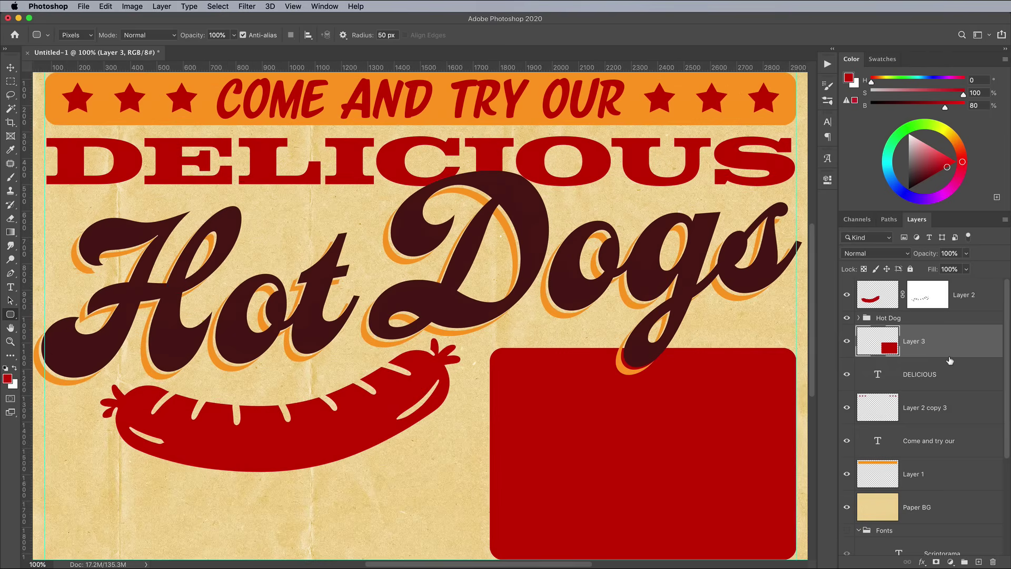
pyautogui.moveTo(950, 361); pyautogui.dragTo(953, 449)
pyautogui.click(859, 319)
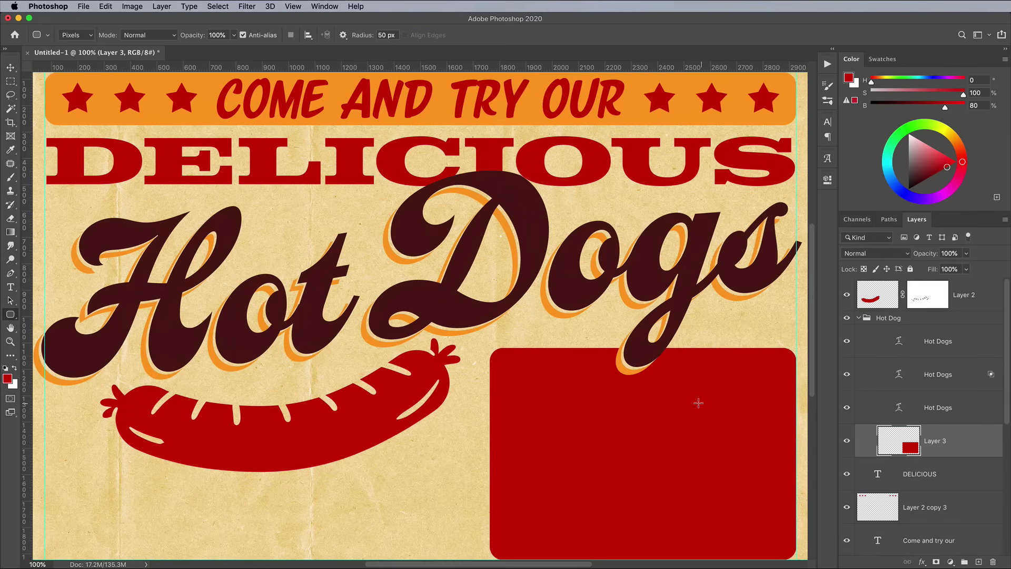
# Bring the FRENCH CLARENDON font sample layer up the layer stack for the lettering over the red box
pyautogui.moveTo(688, 393); pyautogui.dragTo(634, 335)
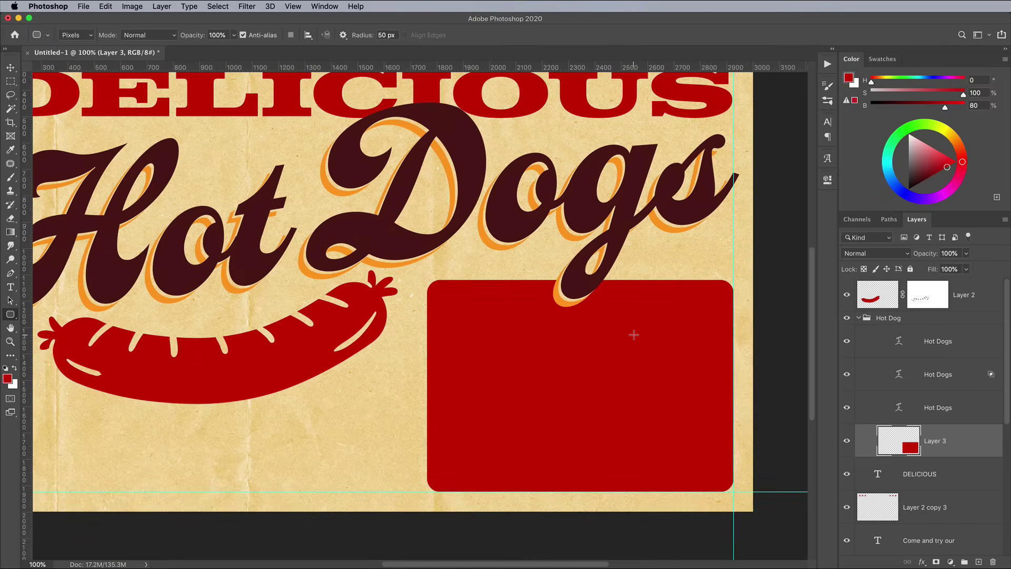
pyautogui.scroll(-10, 891, 381)
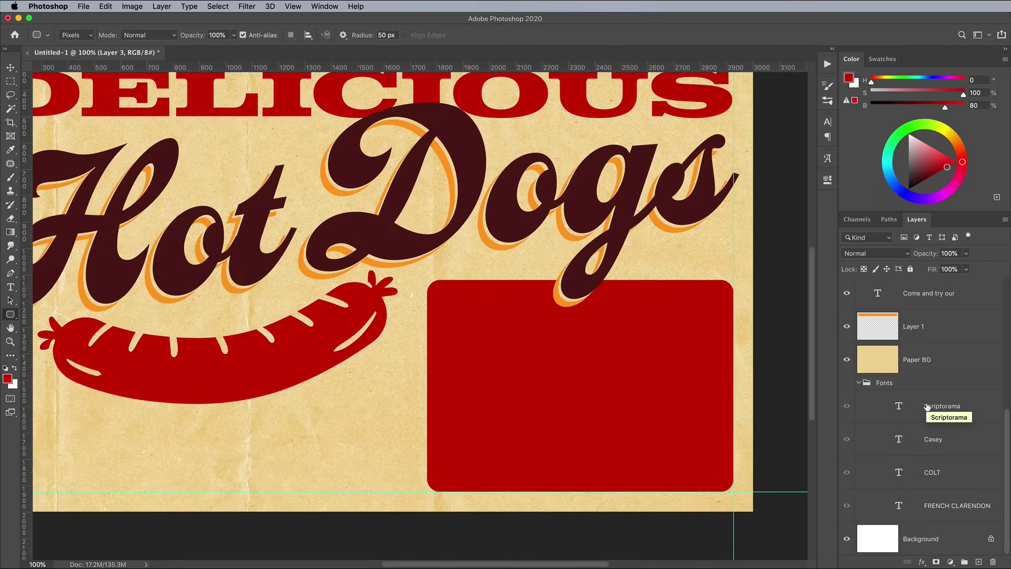
pyautogui.moveTo(943, 506); pyautogui.dragTo(929, 295)
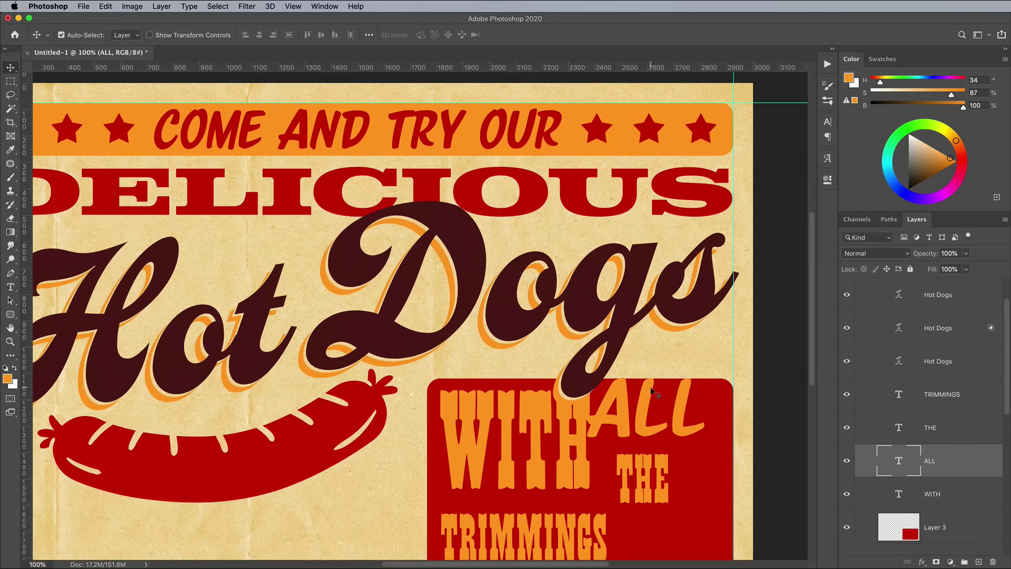
# Recolour "ALL" with the maroon sampled from "Hot Dogs" and widen it to fill the space beside "WITH"
pyautogui.click(255, 302)
pyautogui.click(866, 327)
pyautogui.click(11, 67)
pyautogui.press('super+t')
pyautogui.moveTo(679, 400); pyautogui.dragTo(685, 413)
pyautogui.scroll(-5, 688, 381)
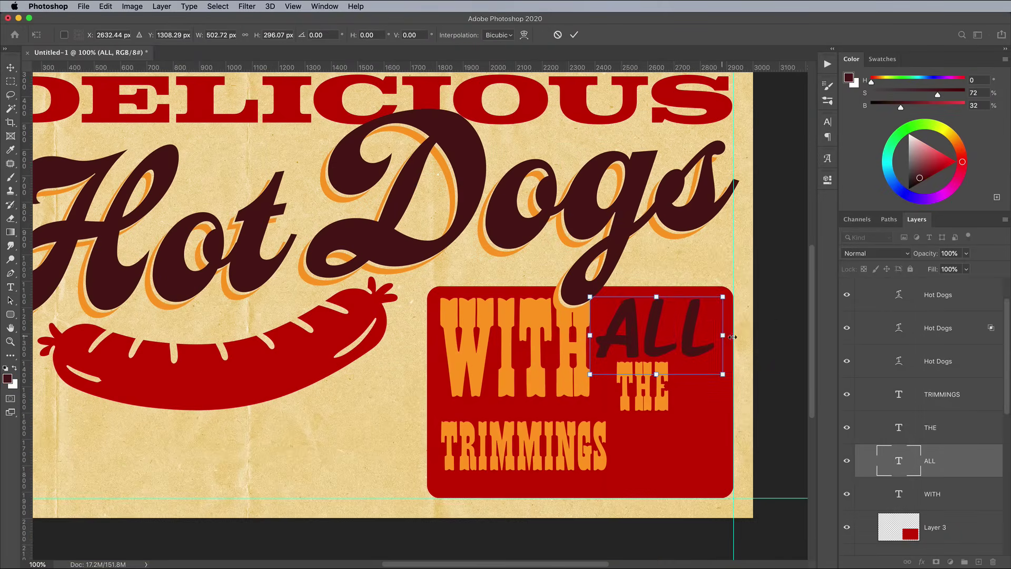
pyautogui.moveTo(726, 335); pyautogui.dragTo(732, 335)
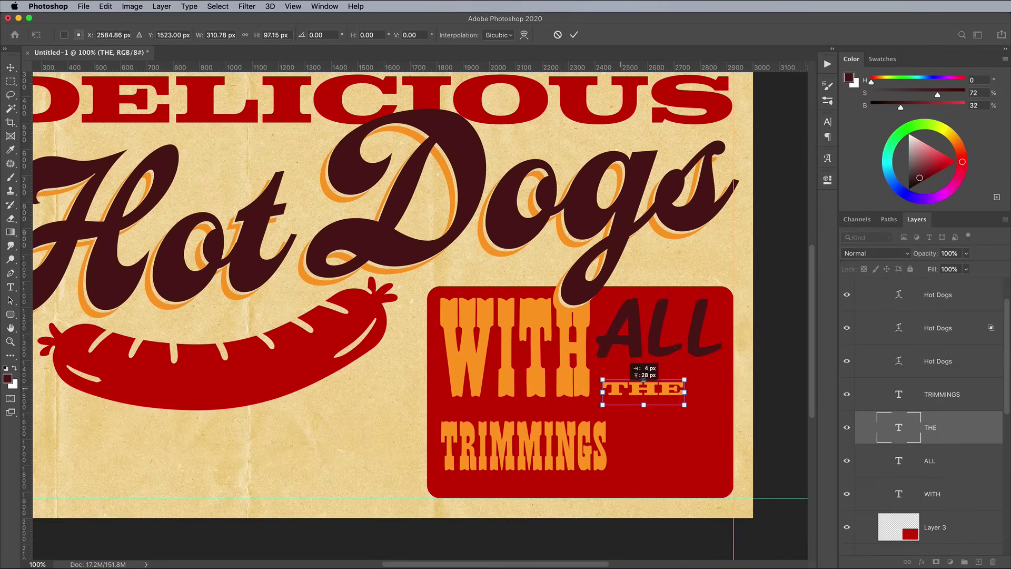
# Position "THE" beneath "ALL" and scale it up to match that word's width
pyautogui.moveTo(679, 369); pyautogui.dragTo(660, 359)
pyautogui.press('Return')
pyautogui.moveTo(660, 413); pyautogui.dragTo(724, 396)
# Scale "TRIMMINGS" to about 1087 × 442 px so it spans the red box beneath "WITH" and "THE"
pyautogui.click(594, 445)
pyautogui.press('super+t')
pyautogui.moveTo(439, 485); pyautogui.dragTo(437, 509)
pyautogui.moveTo(580, 396); pyautogui.dragTo(581, 392)
pyautogui.moveTo(722, 450); pyautogui.dragTo(729, 450)
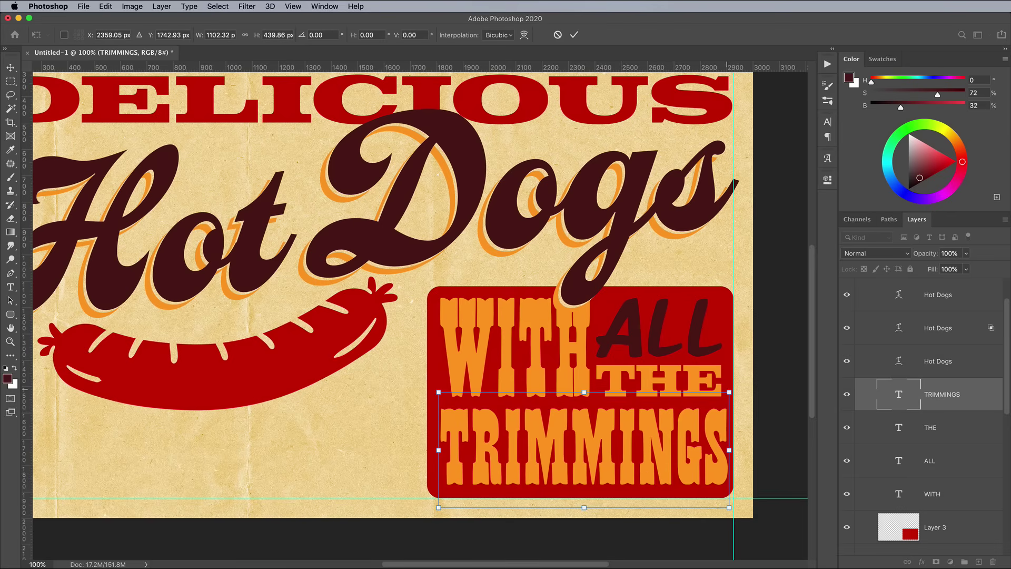
pyautogui.moveTo(729, 393); pyautogui.dragTo(725, 394)
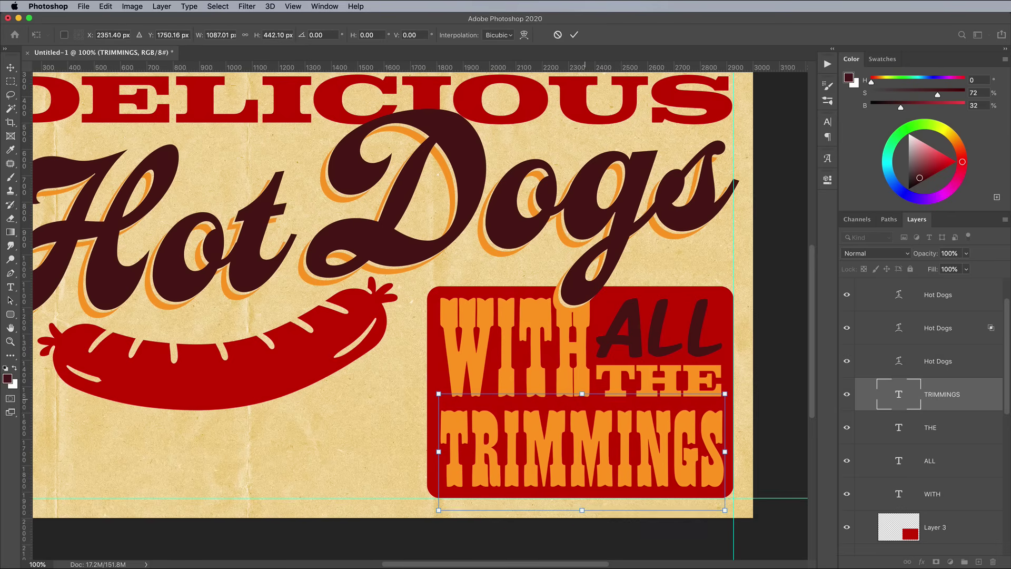
pyautogui.press('Return')
# Add a new layer above the sausage and set the foreground colour to the orange sampled from the box lettering
pyautogui.moveTo(593, 405); pyautogui.dragTo(717, 408)
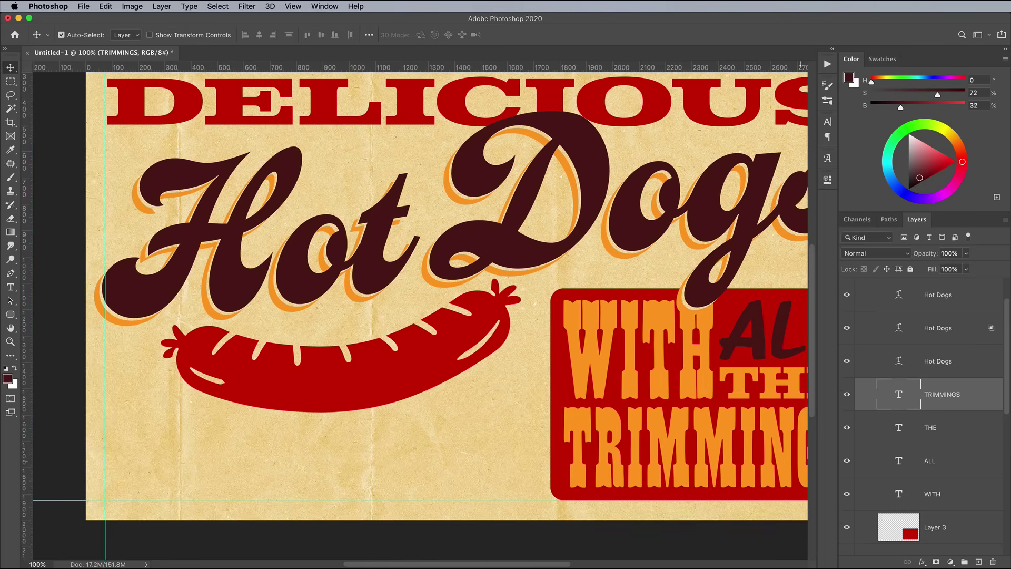
pyautogui.scroll(3, 942, 326)
pyautogui.click(964, 295)
pyautogui.click(979, 562)
pyautogui.click(7, 379)
pyautogui.click(578, 421)
pyautogui.click(866, 327)
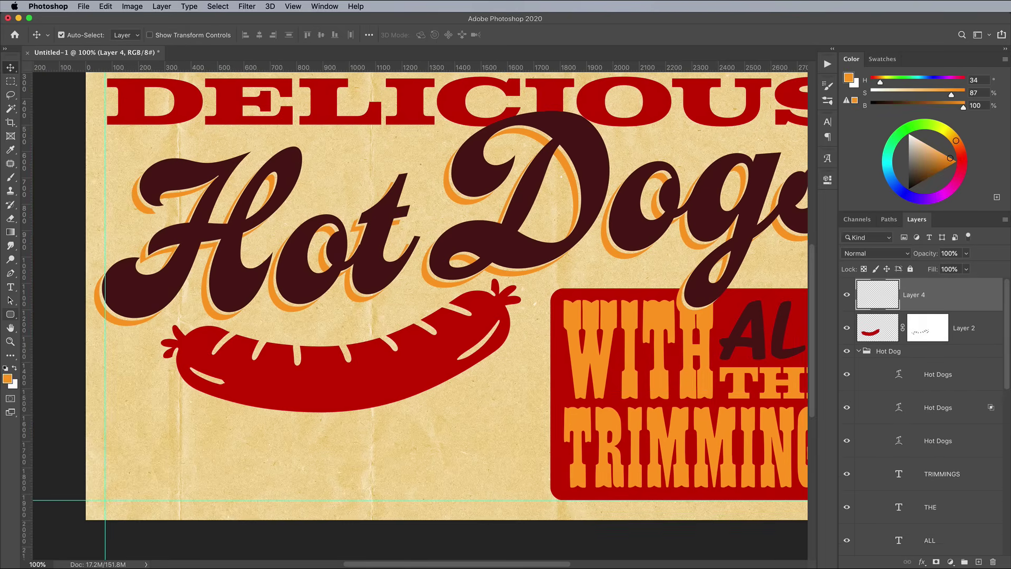
# Draw an orange-filled rounded box beneath the sausage against the margin guides, and place its layer below the sausage layer
pyautogui.click(11, 315)
pyautogui.moveTo(105, 409); pyautogui.dragTo(532, 500)
pyautogui.rightClick(533, 500)
pyautogui.click(418, 441)
pyautogui.moveTo(959, 295); pyautogui.dragTo(964, 340)
# Duplicate the "WITH" text layer above the orange box layer and move the copy onto the new orange box
pyautogui.scroll(-2, 948, 421)
pyautogui.click(937, 520)
pyautogui.press('super+j')
pyautogui.moveTo(937, 520); pyautogui.dragTo(934, 312)
pyautogui.press('v')
pyautogui.moveTo(729, 349); pyautogui.dragTo(423, 442)
# Change the copied lettering to a red "BEST" and scale it to fill the start of the orange box
pyautogui.doubleClick(877, 328)
pyautogui.press('super+a')
pyautogui.write('BEST')
pyautogui.press('super+t')
pyautogui.moveTo(341, 452); pyautogui.dragTo(195, 450)
pyautogui.moveTo(251, 369); pyautogui.dragTo(217, 404)
pyautogui.press('Return')
# Duplicate the maroon "ALL" text into the orange box, change it to "IN" and position it beside "BEST"
pyautogui.moveTo(742, 337); pyautogui.dragTo(258, 462)
pyautogui.moveTo(937, 539); pyautogui.dragTo(941, 281)
pyautogui.doubleClick(295, 454)
pyautogui.write('IN')
pyautogui.moveTo(303, 442); pyautogui.dragTo(278, 437)
# Duplicate "BEST" as "TOWN" beside "IN" and widen it to fill the rest of the orange box
pyautogui.moveTo(201, 450); pyautogui.dragTo(417, 450)
pyautogui.write('TOWN')
pyautogui.click(10, 68)
pyautogui.moveTo(271, 454); pyautogui.dragTo(263, 454)
pyautogui.moveTo(330, 434); pyautogui.dragTo(308, 434)
pyautogui.press('super+t')
pyautogui.moveTo(426, 459); pyautogui.dragTo(522, 458)
pyautogui.press('Return')
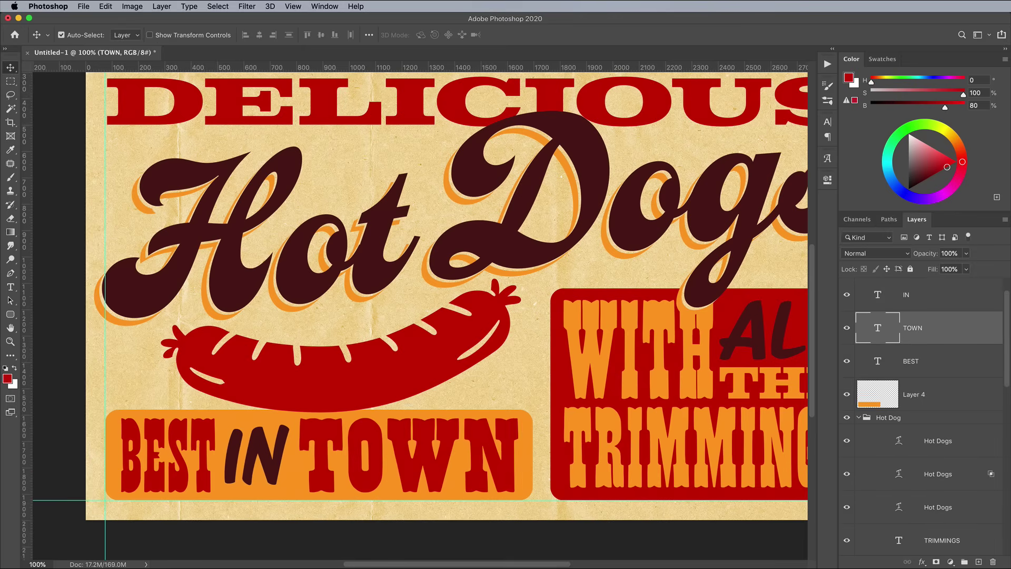
# Select all the red stars and the "COME AND TRY OUR" letters in the header banner with the Magic Wand
pyautogui.scroll(-1, 467, 406)
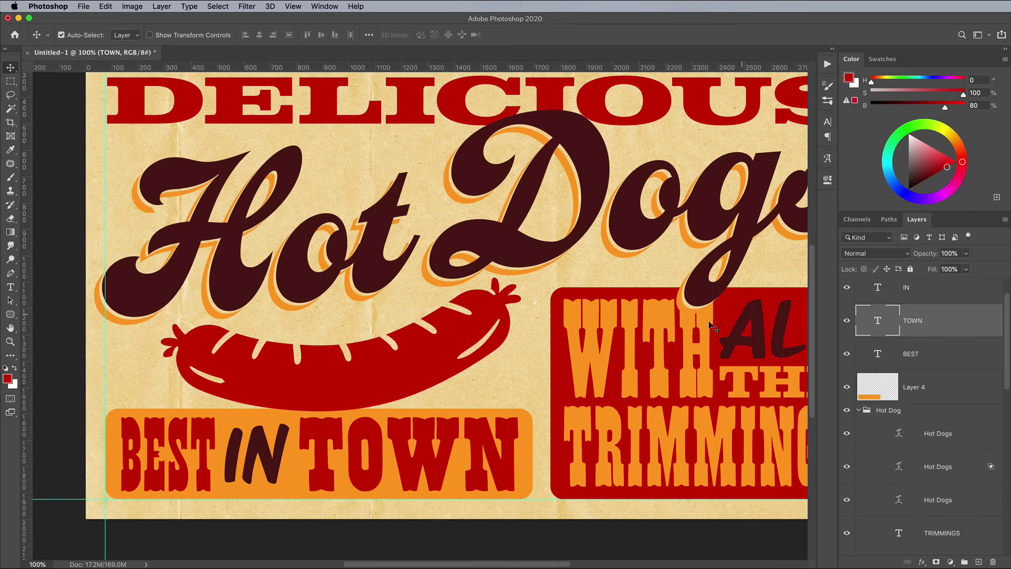
pyautogui.click(452, 418)
pyautogui.hotkey('ctrl', '0')
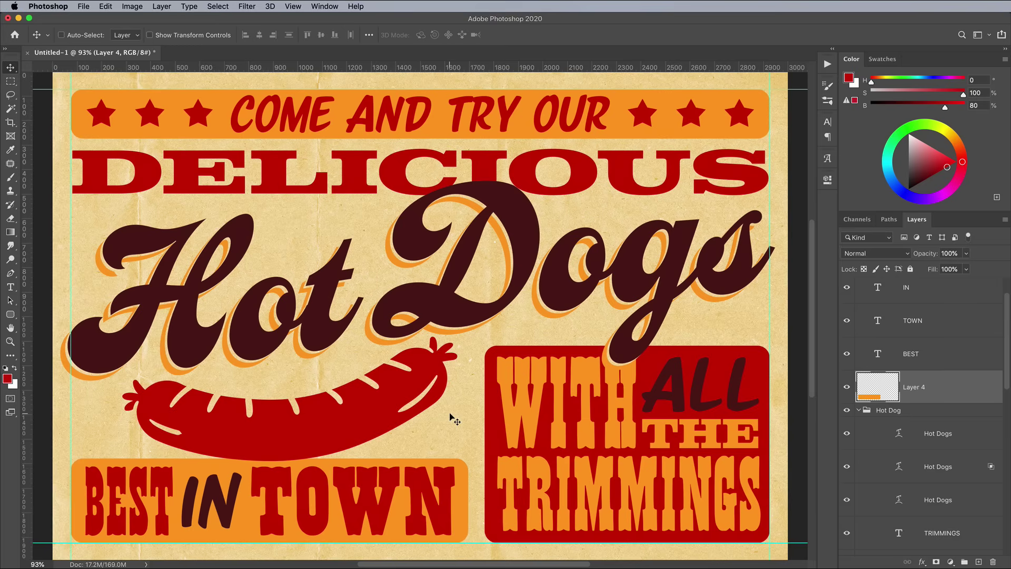
pyautogui.scroll(2, 956, 357)
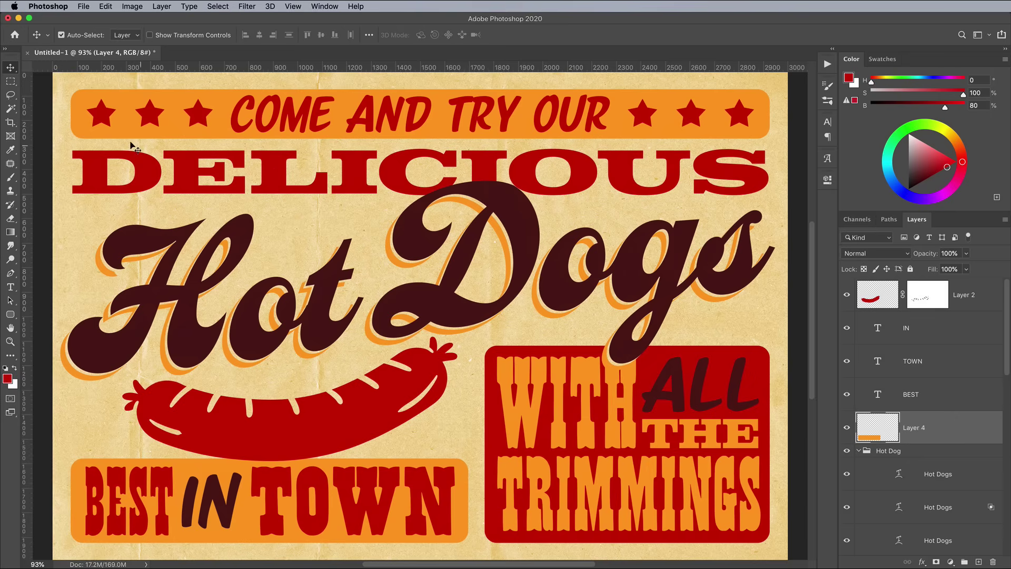
pyautogui.click(10, 109)
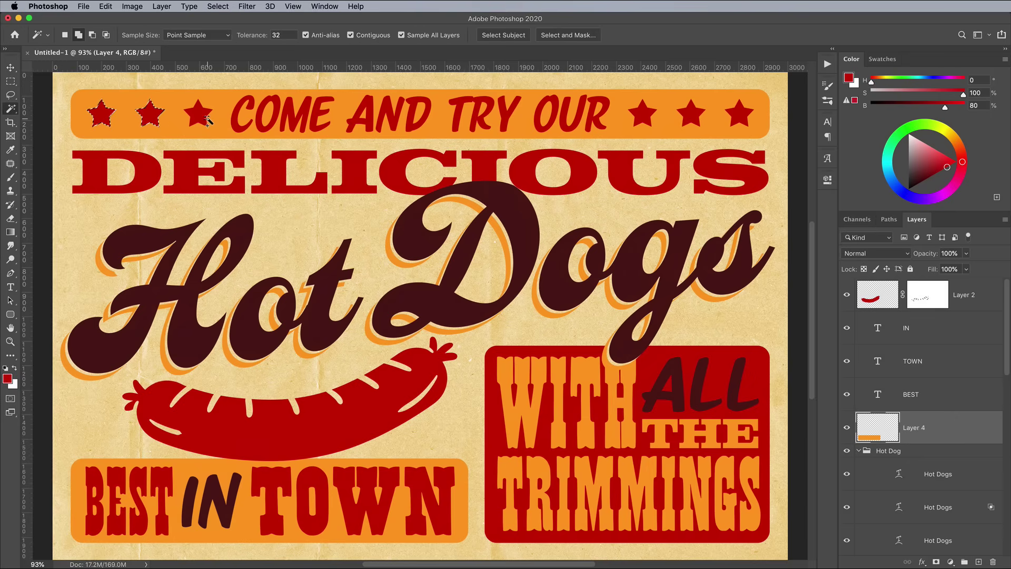
pyautogui.keyDown('shift'); pyautogui.click(206, 120); pyautogui.keyUp('shift')
pyautogui.keyDown('shift'); pyautogui.click(242, 125); pyautogui.keyUp('shift')
pyautogui.keyDown('shift'); pyautogui.click(265, 126); pyautogui.keyUp('shift')
pyautogui.keyDown('shift'); pyautogui.click(311, 122); pyautogui.keyUp('shift')
pyautogui.keyDown('shift'); pyautogui.click(380, 123); pyautogui.keyUp('shift')
pyautogui.keyDown('shift'); pyautogui.click(412, 125); pyautogui.keyUp('shift')
pyautogui.keyDown('shift'); pyautogui.click(505, 121); pyautogui.keyUp('shift')
pyautogui.keyDown('shift'); pyautogui.click(568, 125); pyautogui.keyUp('shift')
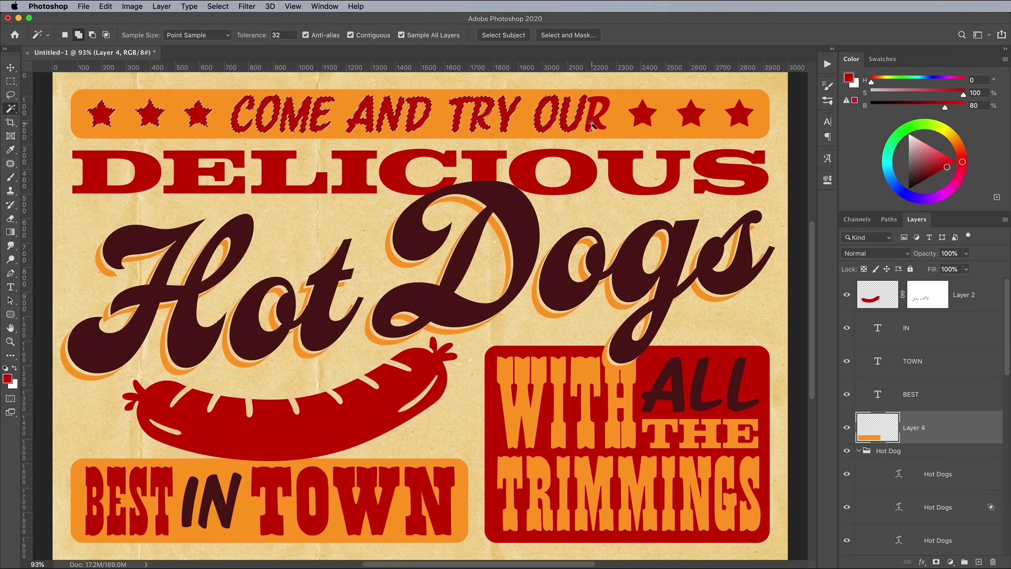
pyautogui.keyDown('shift'); pyautogui.click(592, 125); pyautogui.keyUp('shift')
pyautogui.keyDown('shift'); pyautogui.click(642, 115); pyautogui.keyUp('shift')
pyautogui.keyDown('shift'); pyautogui.click(691, 115); pyautogui.keyUp('shift')
pyautogui.keyDown('shift'); pyautogui.click(739, 114); pyautogui.keyUp('shift')
# Add the red "DELICIOUS", sausage, "BEST", "TOWN" and trimmings box areas to the Magic Wand selection
pyautogui.keyDown('shift'); pyautogui.click(729, 172); pyautogui.keyUp('shift')
pyautogui.keyDown('shift'); pyautogui.click(391, 172); pyautogui.keyUp('shift')
pyautogui.keyDown('shift'); pyautogui.click(263, 429); pyautogui.keyUp('shift')
pyautogui.keyDown('shift'); pyautogui.click(447, 500); pyautogui.keyUp('shift')
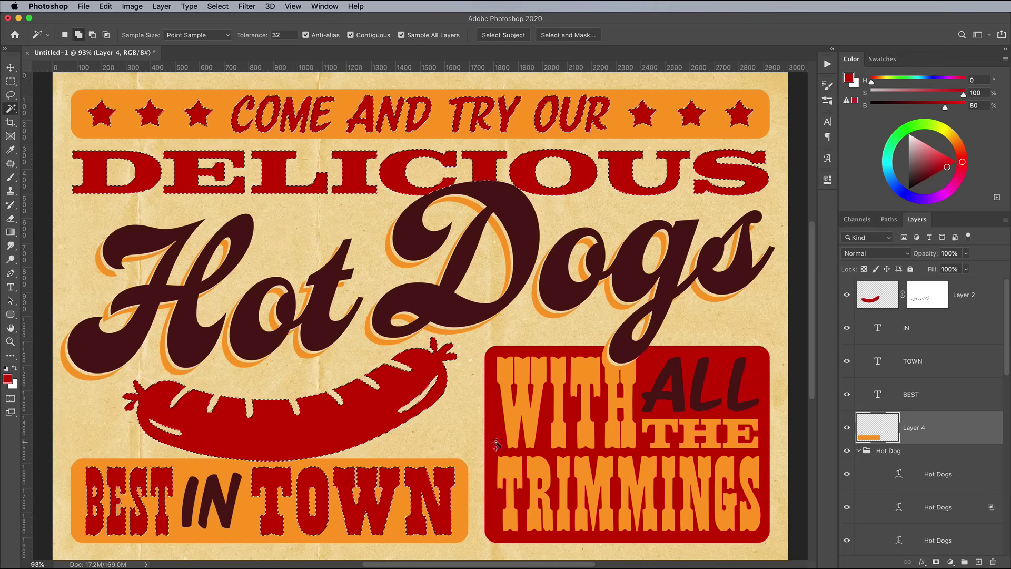
pyautogui.keyDown('shift'); pyautogui.click(496, 445); pyautogui.keyUp('shift')
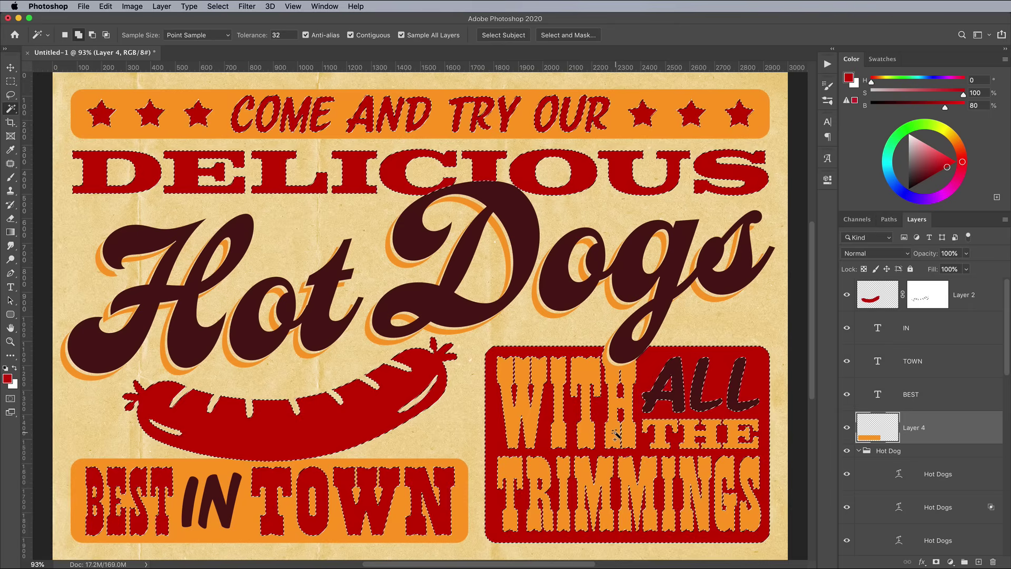
# Fill the selected red areas with the red foreground colour on a new layer at the top of the stack, and deselect
pyautogui.click(985, 296)
pyautogui.press('super+shift+alt+n')
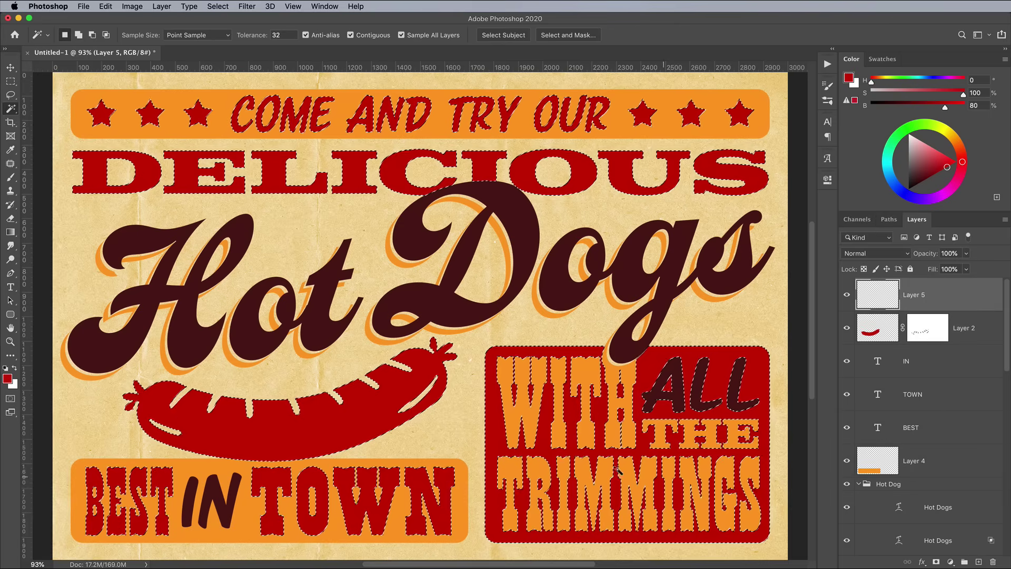
pyautogui.hotkey('alt', 'BackSpace')
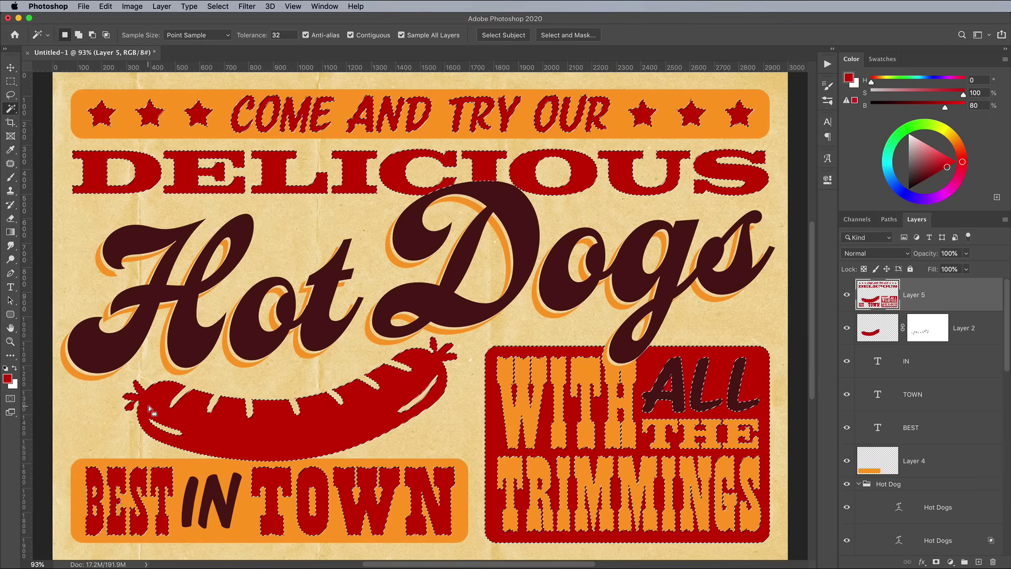
pyautogui.press('super+d')
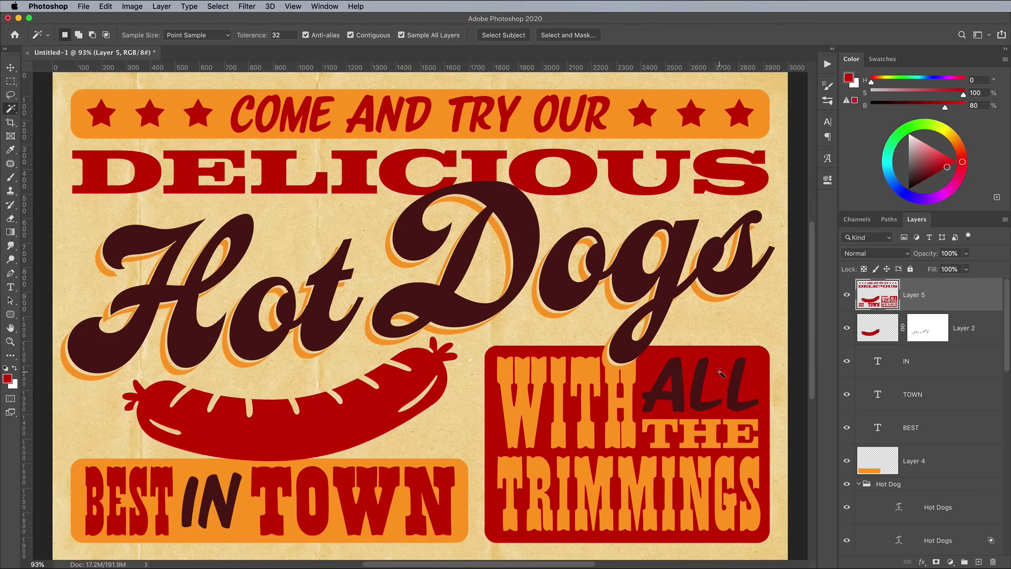
# Select the orange header banner and every orange shadow piece of "Hot Dogs" with the Magic Wand
pyautogui.click(220, 129)
pyautogui.keyDown('shift'); pyautogui.click(129, 261); pyautogui.keyUp('shift')
pyautogui.keyDown('shift'); pyautogui.click(65, 358); pyautogui.keyUp('shift')
pyautogui.keyDown('shift'); pyautogui.click(108, 316); pyautogui.keyUp('shift')
pyautogui.keyDown('shift'); pyautogui.click(227, 343); pyautogui.keyUp('shift')
pyautogui.keyDown('shift'); pyautogui.click(164, 352); pyautogui.keyUp('shift')
pyautogui.keyDown('shift'); pyautogui.click(367, 329); pyautogui.keyUp('shift')
pyautogui.keyDown('shift'); pyautogui.click(388, 253); pyautogui.keyUp('shift')
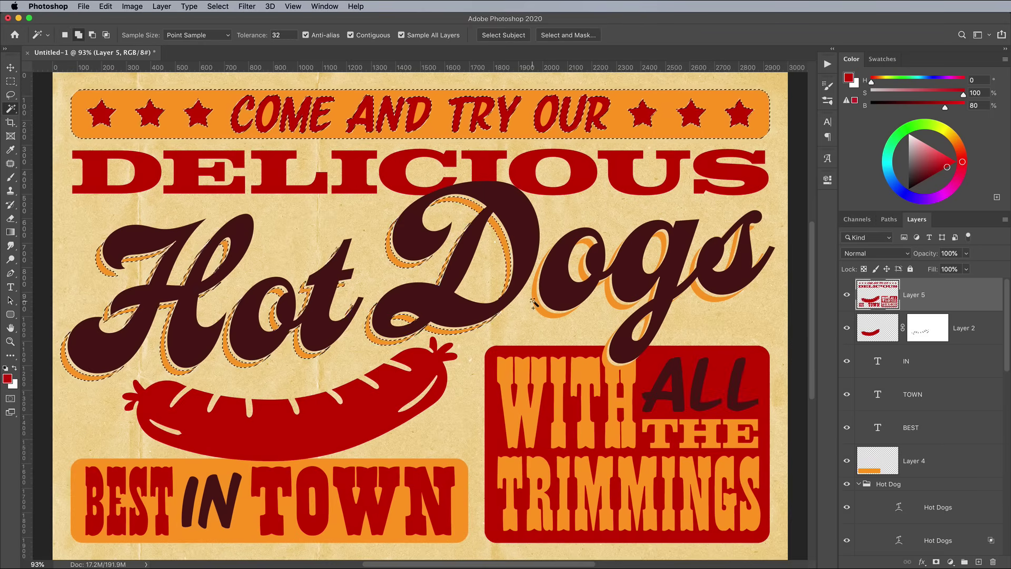
pyautogui.keyDown('shift'); pyautogui.click(534, 301); pyautogui.keyUp('shift')
pyautogui.keyDown('shift'); pyautogui.click(609, 297); pyautogui.keyUp('shift')
pyautogui.keyDown('shift'); pyautogui.click(700, 294); pyautogui.keyUp('shift')
# Add the orange "WITH", "THE" and "TRIMMINGS" lettering and the orange "BEST IN TOWN" box to the selection
pyautogui.keyDown('shift'); pyautogui.click(508, 374); pyautogui.keyUp('shift')
pyautogui.keyDown('shift'); pyautogui.click(611, 374); pyautogui.keyUp('shift')
pyautogui.keyDown('shift'); pyautogui.click(509, 474); pyautogui.keyUp('shift')
pyautogui.keyDown('shift'); pyautogui.click(460, 495); pyautogui.keyUp('shift')
# Fill the selected orange areas on a new layer with orange #ff9f22 sampled from the "BEST IN TOWN" box, and deselect
pyautogui.click(978, 562)
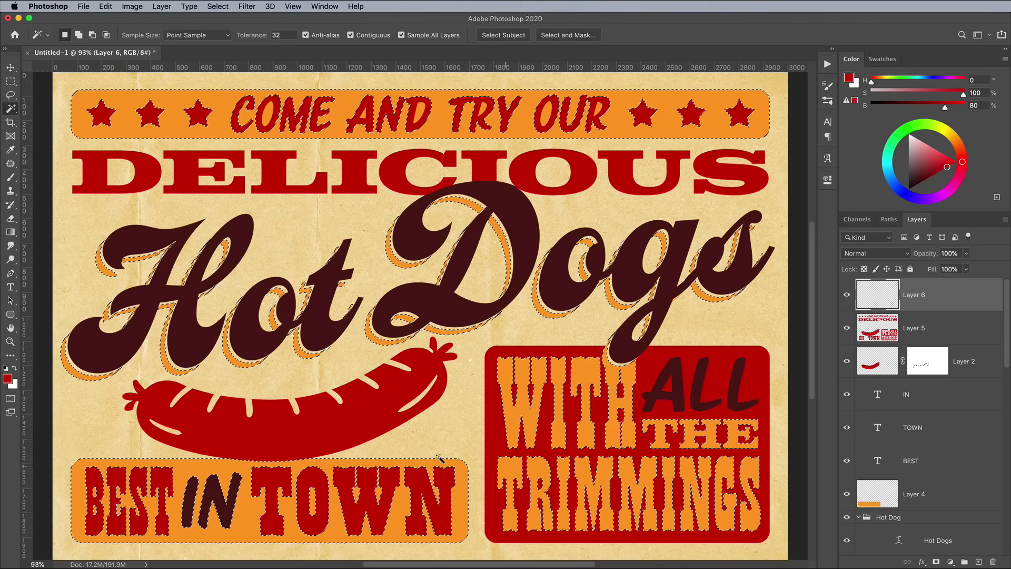
pyautogui.click(7, 379)
pyautogui.click(192, 465)
pyautogui.click(865, 327)
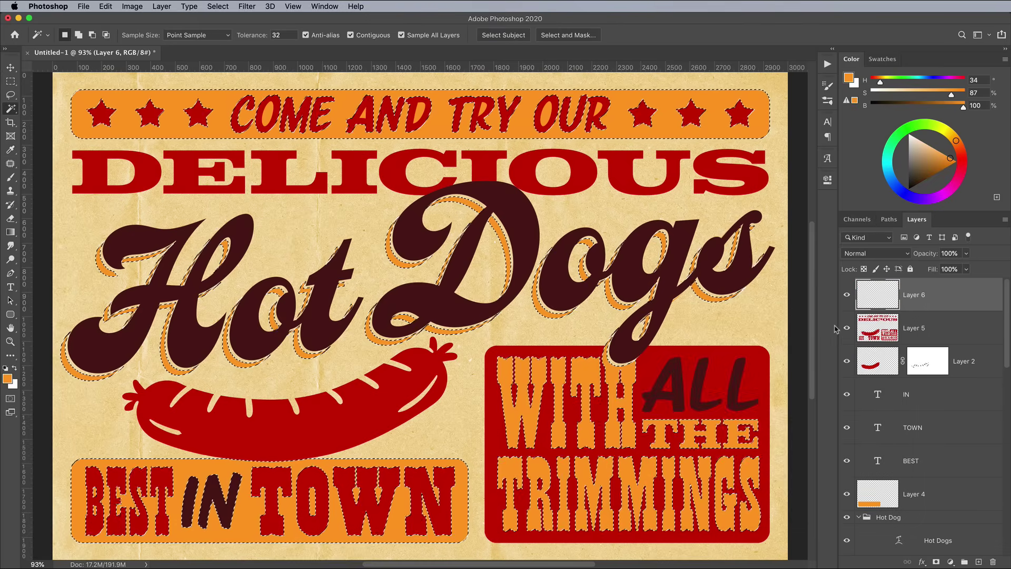
pyautogui.hotkey('alt', 'BackSpace')
pyautogui.press('super+d')
# Select the maroon "Hot Dogs", "ALL" and "IN" lettering with the Magic Wand
pyautogui.click(508, 299)
pyautogui.keyDown('shift'); pyautogui.click(333, 290); pyautogui.keyUp('shift')
pyautogui.keyDown('shift'); pyautogui.click(206, 295); pyautogui.keyUp('shift')
pyautogui.keyDown('shift'); pyautogui.click(626, 299); pyautogui.keyUp('shift')
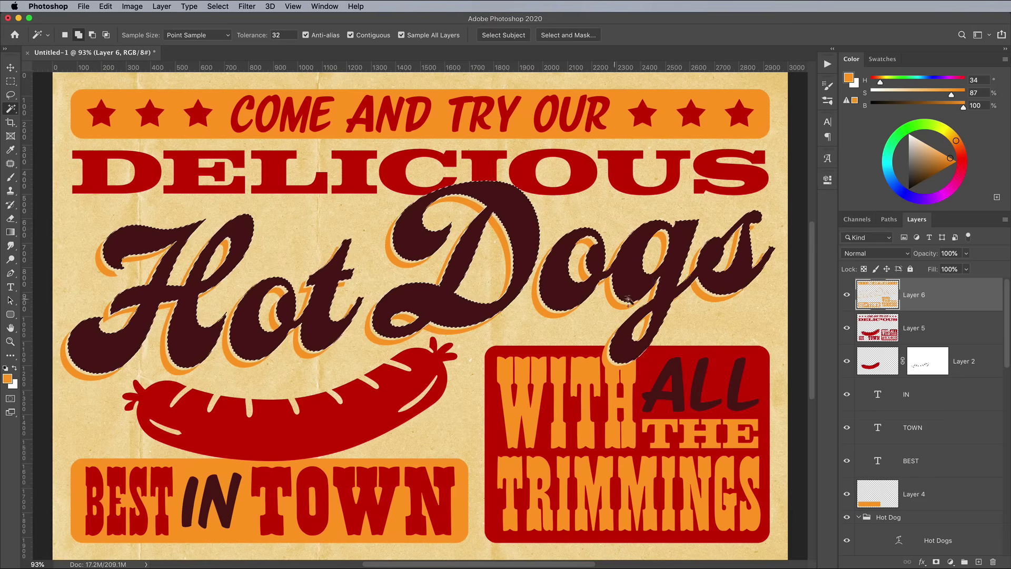
pyautogui.keyDown('shift'); pyautogui.click(695, 403); pyautogui.keyUp('shift')
pyautogui.keyDown('shift'); pyautogui.click(213, 498); pyautogui.keyUp('shift')
# Fill the selected maroon areas on a new layer with the maroon sampled from "Hot Dogs", and deselect
pyautogui.press('alt+shift+super+n')
pyautogui.click(8, 378)
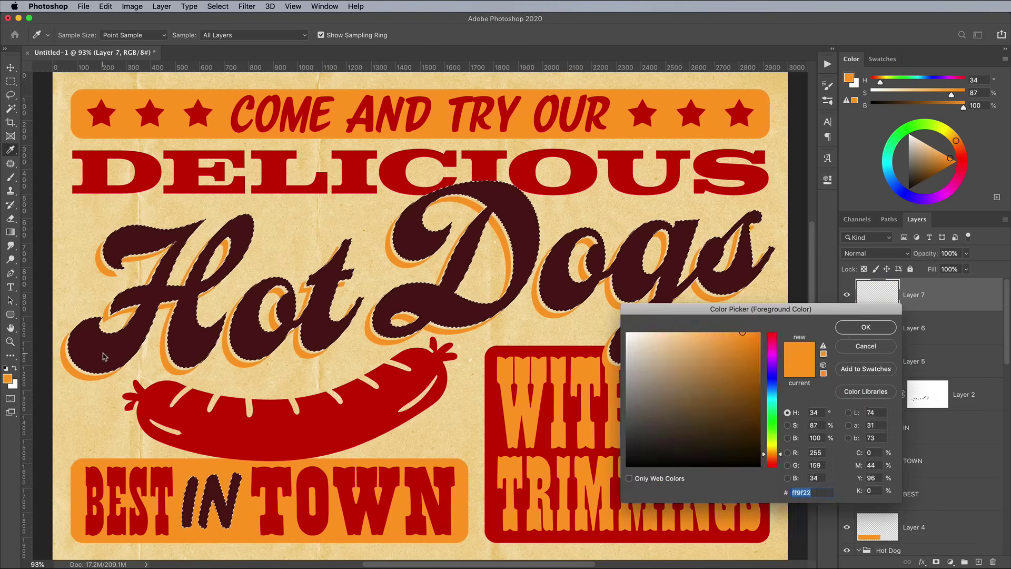
pyautogui.click(104, 356)
pyautogui.press('Return')
pyautogui.hotkey('alt', 'BackSpace')
pyautogui.press('super+d')
pyautogui.press('w')
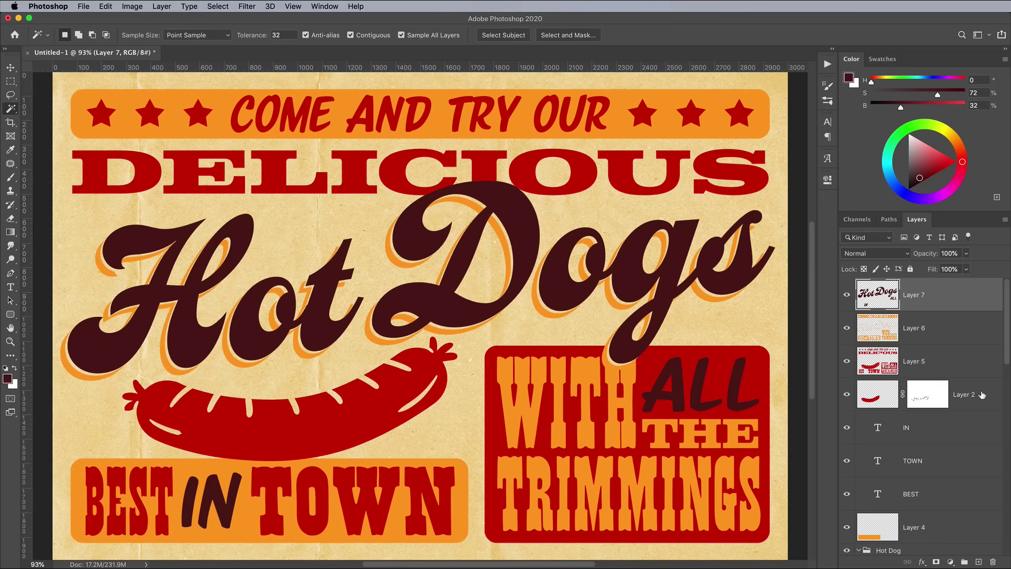
# Group the original design layers between the red colour layer and Paper BG as "Artwork" and hide the group
pyautogui.click(982, 394)
pyautogui.moveTo(1007, 357); pyautogui.dragTo(999, 509)
pyautogui.keyDown('shift'); pyautogui.click(941, 447); pyautogui.keyUp('shift')
pyautogui.press('super+g')
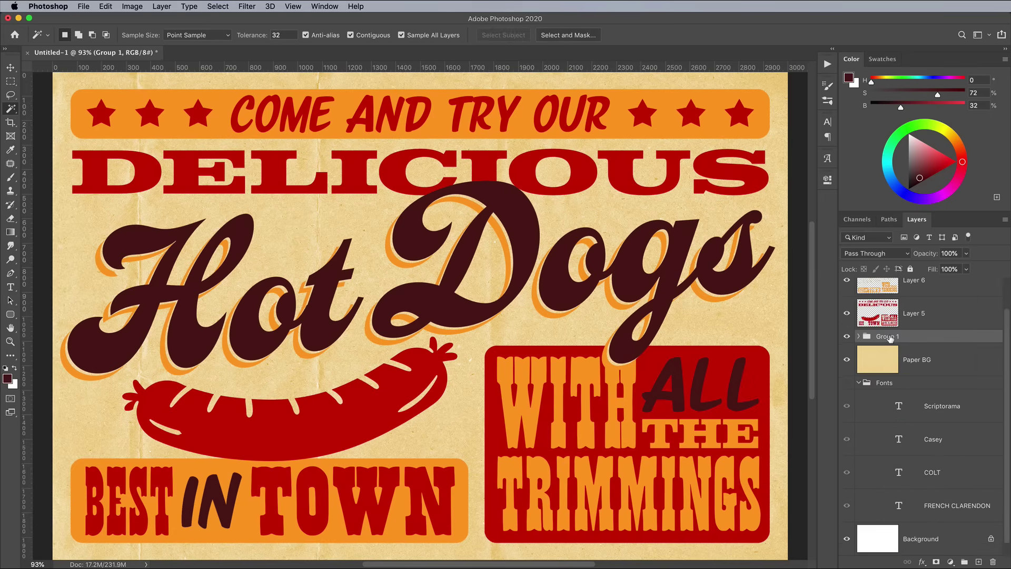
pyautogui.doubleClick(889, 338)
pyautogui.write('Artwork')
pyautogui.press('Return')
pyautogui.click(847, 385)
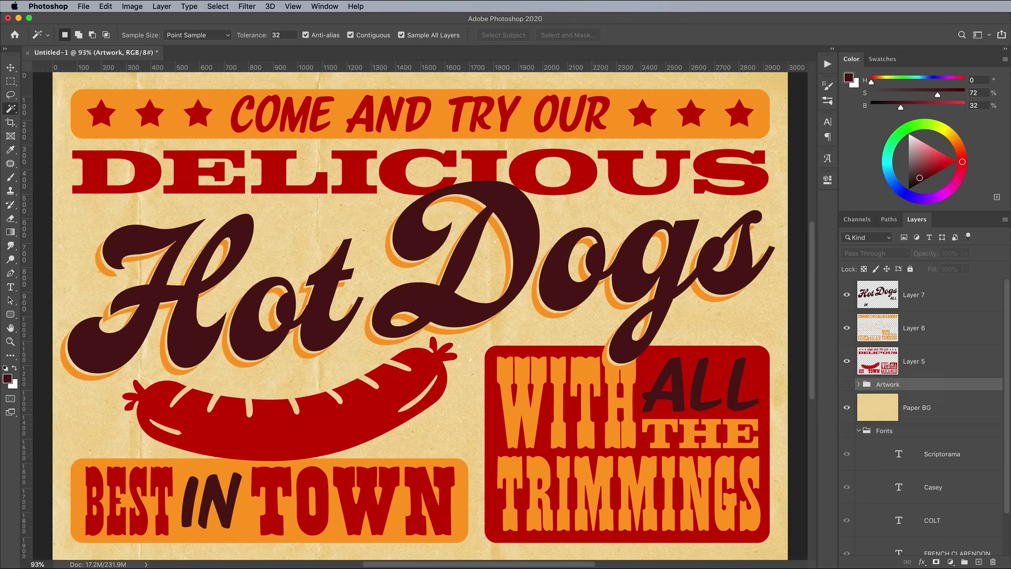
# Convert the red layer, Layer 5, for smart filters and apply a Ripple with amount 20% and size Large
pyautogui.hotkey('alt', ']')
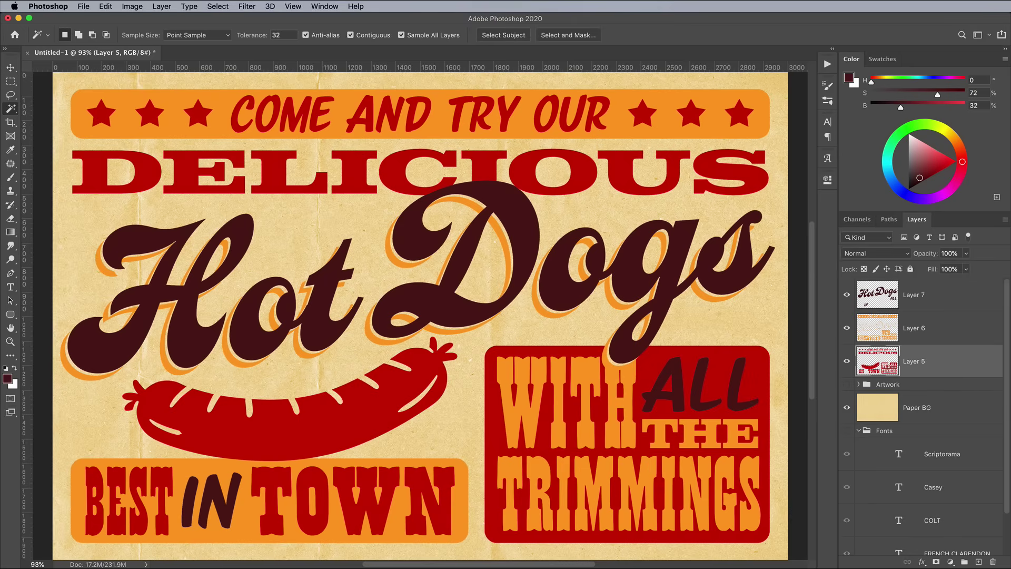
pyautogui.click(247, 6)
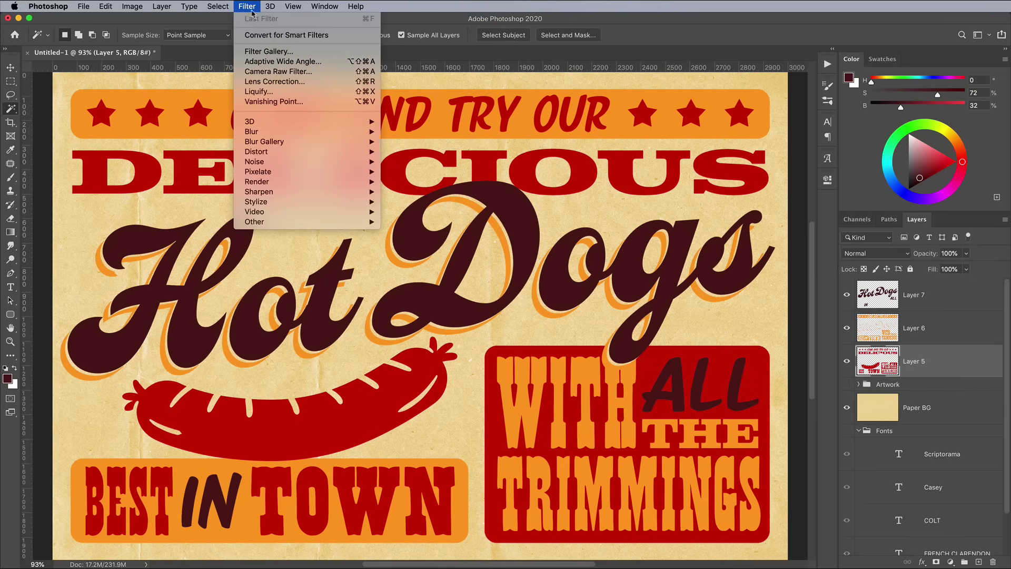
pyautogui.click(264, 35)
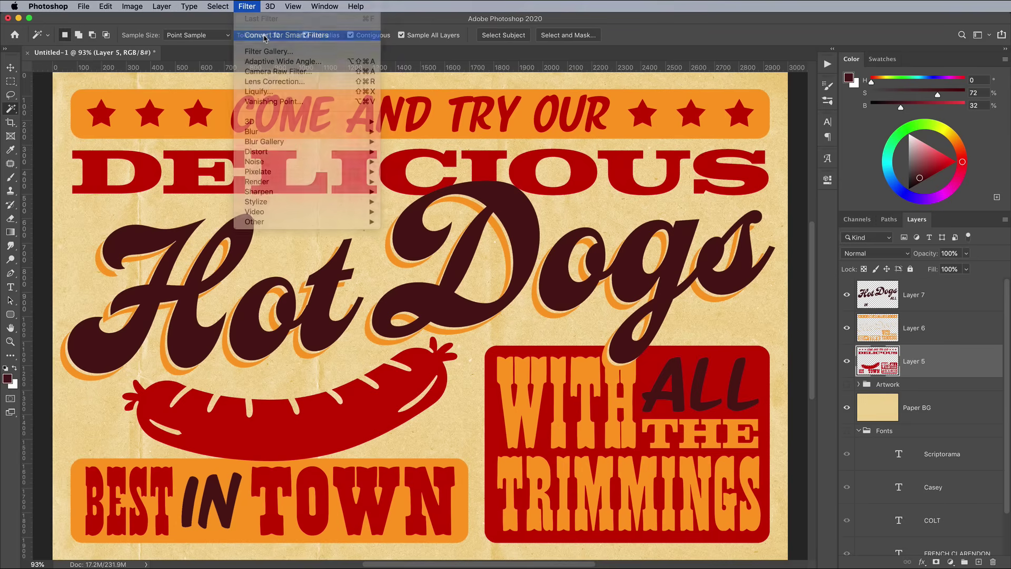
pyautogui.click(247, 7)
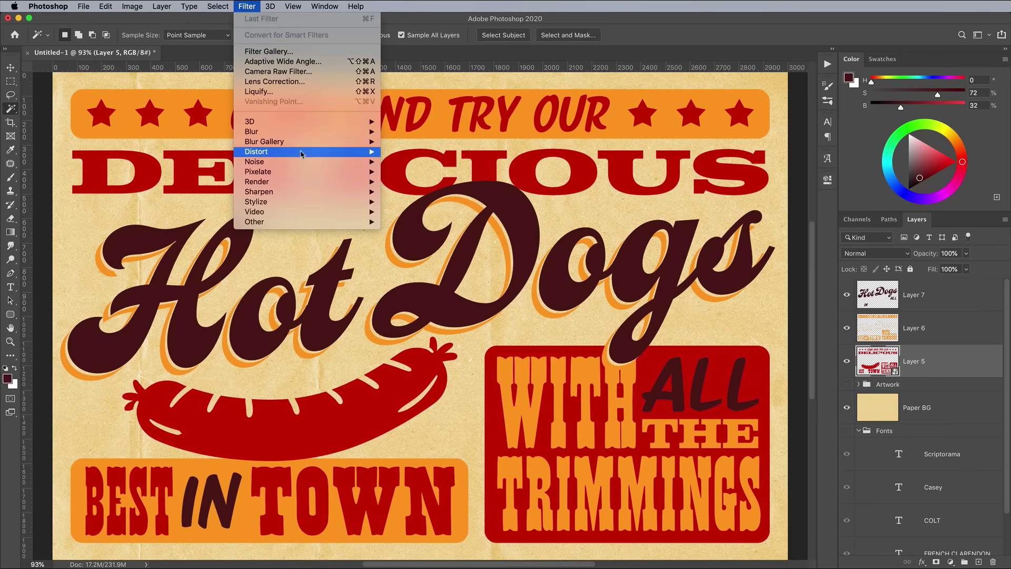
pyautogui.moveTo(303, 153)
pyautogui.click(404, 182)
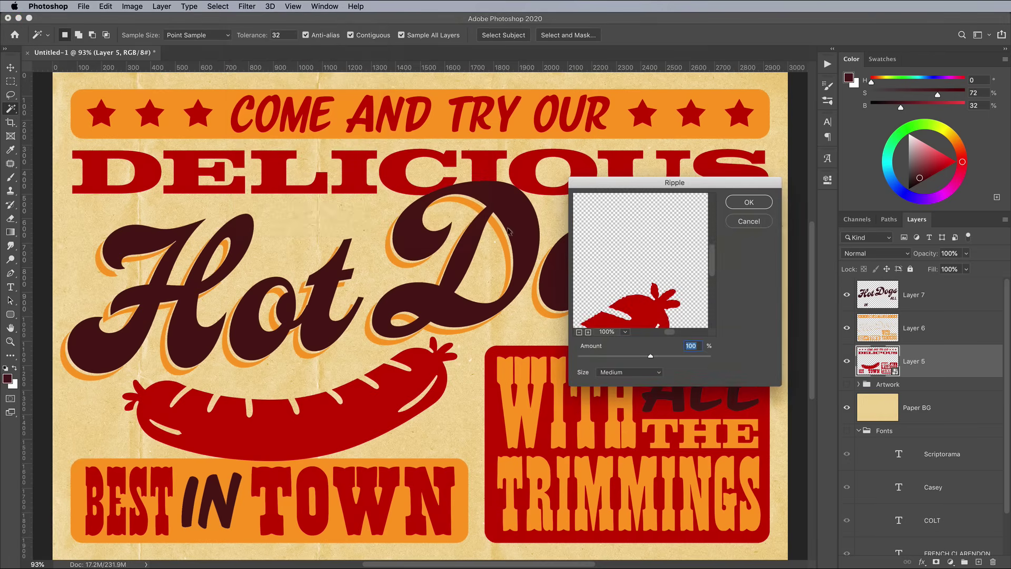
pyautogui.click(635, 375)
pyautogui.click(637, 382)
pyautogui.moveTo(649, 358); pyautogui.dragTo(644, 359)
pyautogui.press('Return')
pyautogui.press('super+equal')
pyautogui.press('super+equal')
pyautogui.press('super+equal')
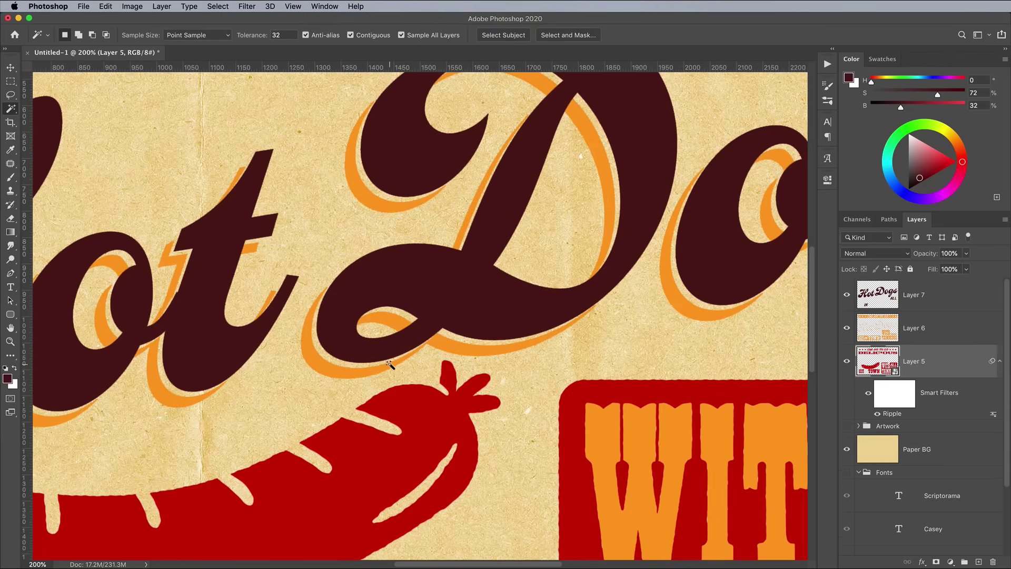
pyautogui.press('super+0')
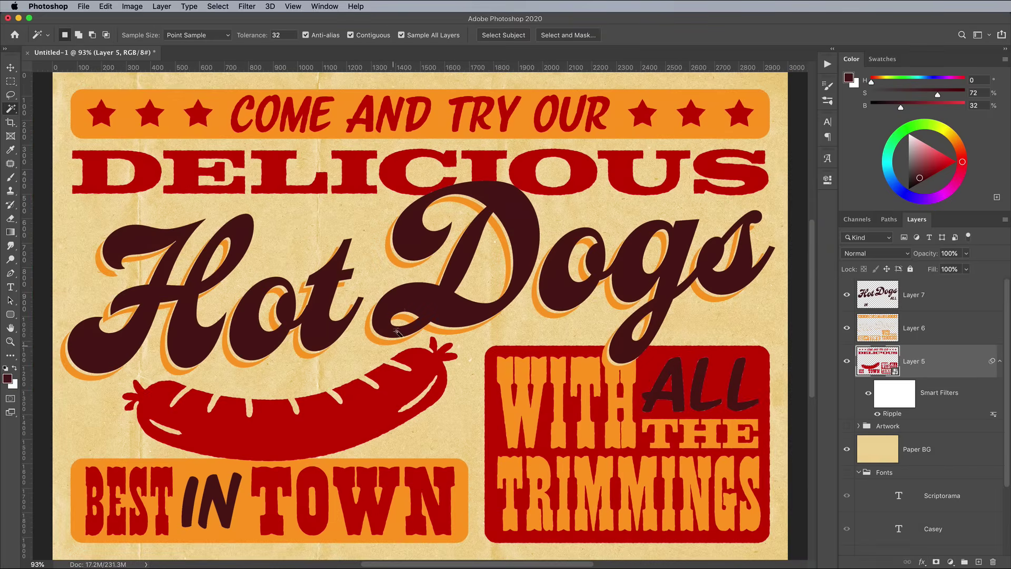
# Apply a Median filter with a radius of 7 pixels to the red layer
pyautogui.click(246, 6)
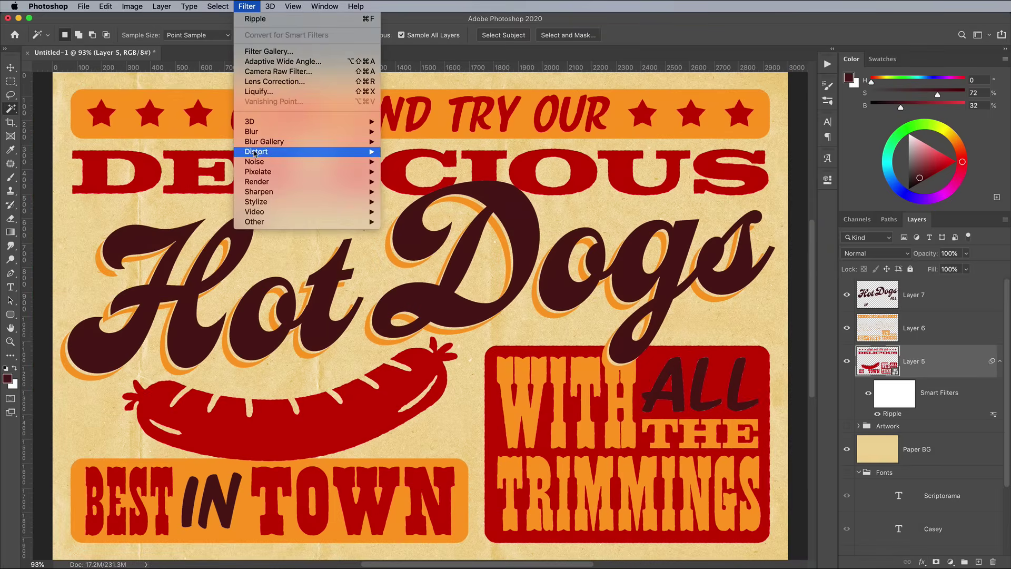
pyautogui.moveTo(316, 151)
pyautogui.click(401, 193)
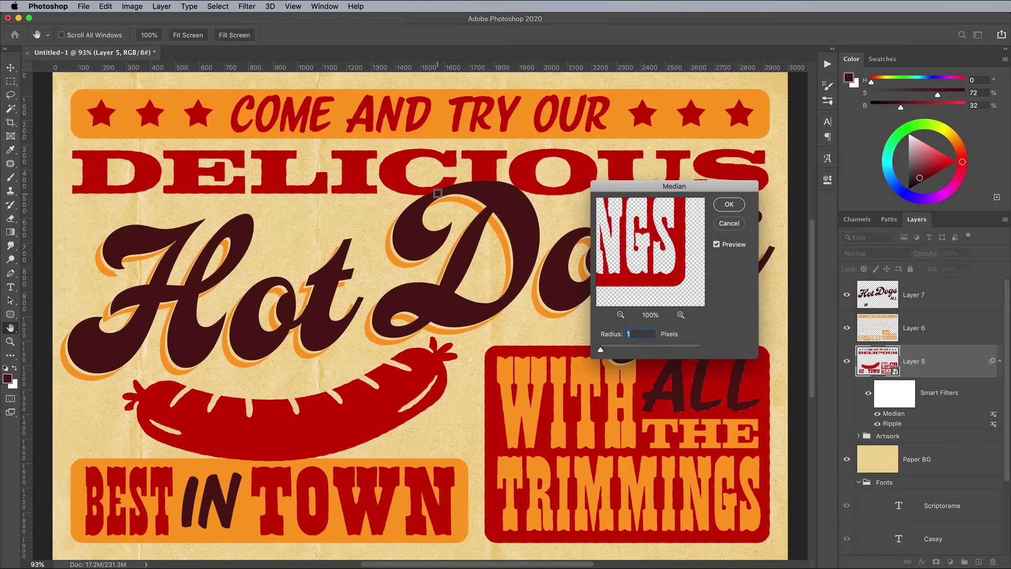
pyautogui.hotkey('shift', 'Up')
pyautogui.hotkey('shift', 'Up')
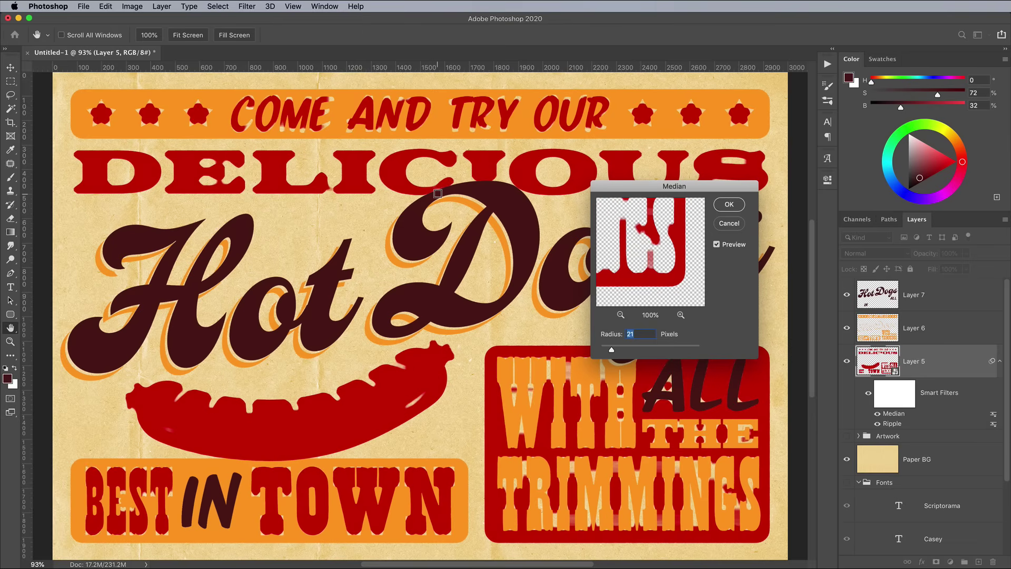
pyautogui.hotkey('shift', 'Down')
pyautogui.press('Down')
pyautogui.press('Down')
pyautogui.press('Down')
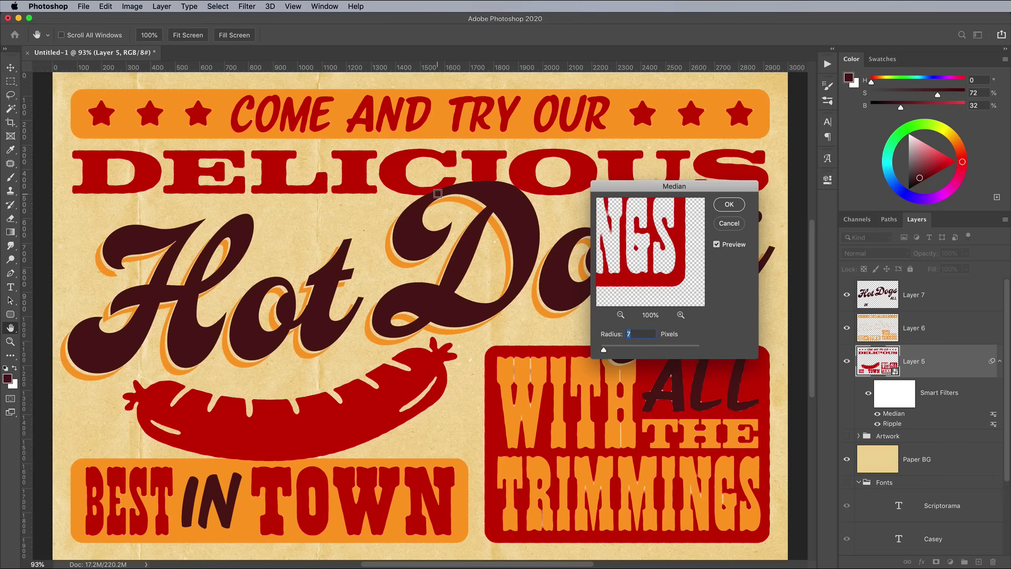
pyautogui.press('Return')
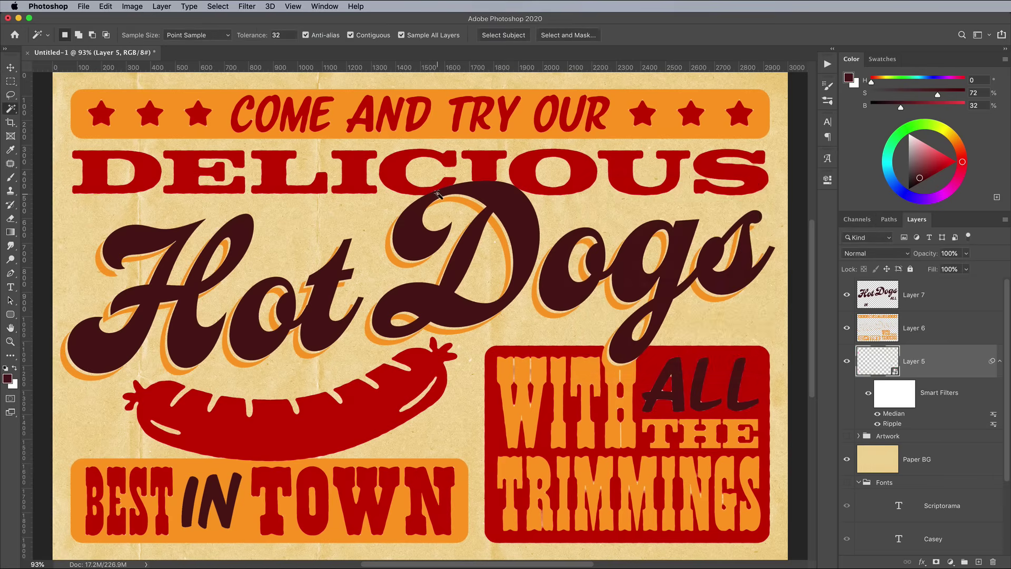
# Convert the orange layer, Layer 6, for smart filters and apply the Large Ripple at 20%
pyautogui.click(945, 337)
pyautogui.click(252, 7)
pyautogui.click(261, 36)
pyautogui.click(251, 7)
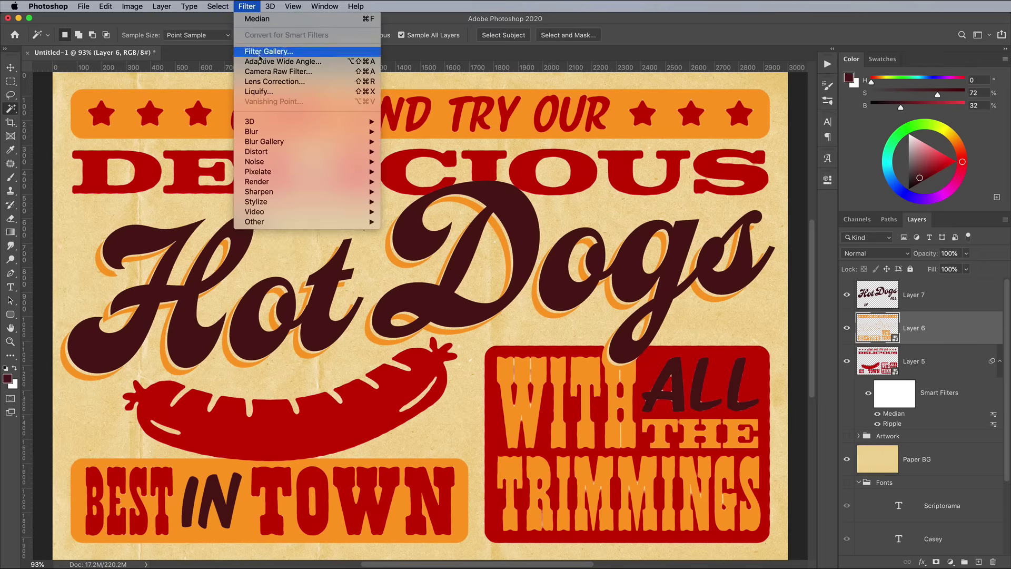
pyautogui.moveTo(263, 151)
pyautogui.click(416, 182)
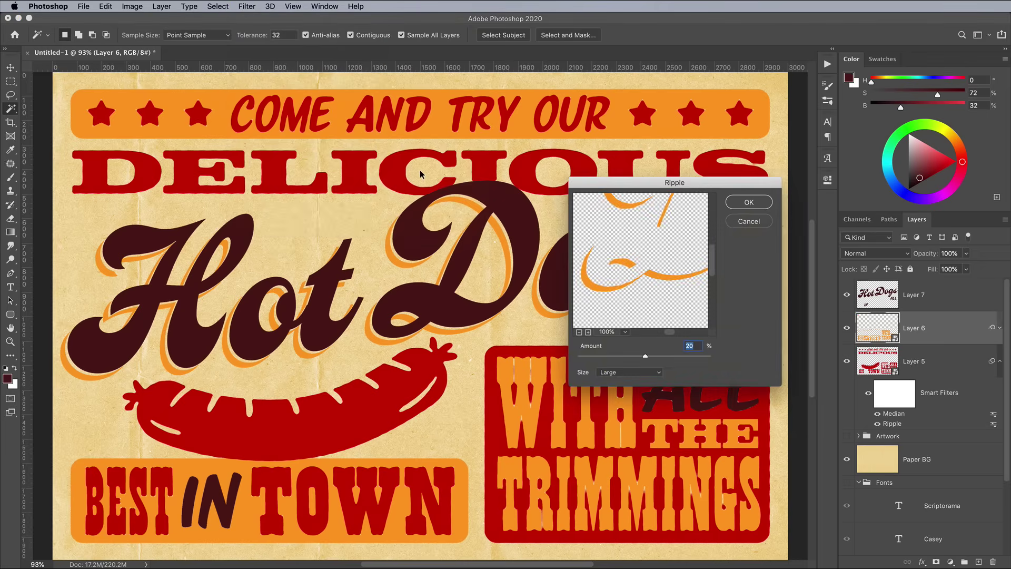
pyautogui.press('Return')
# Apply a Median filter to the orange layer, Layer 6, and adjust its radius
pyautogui.click(247, 6)
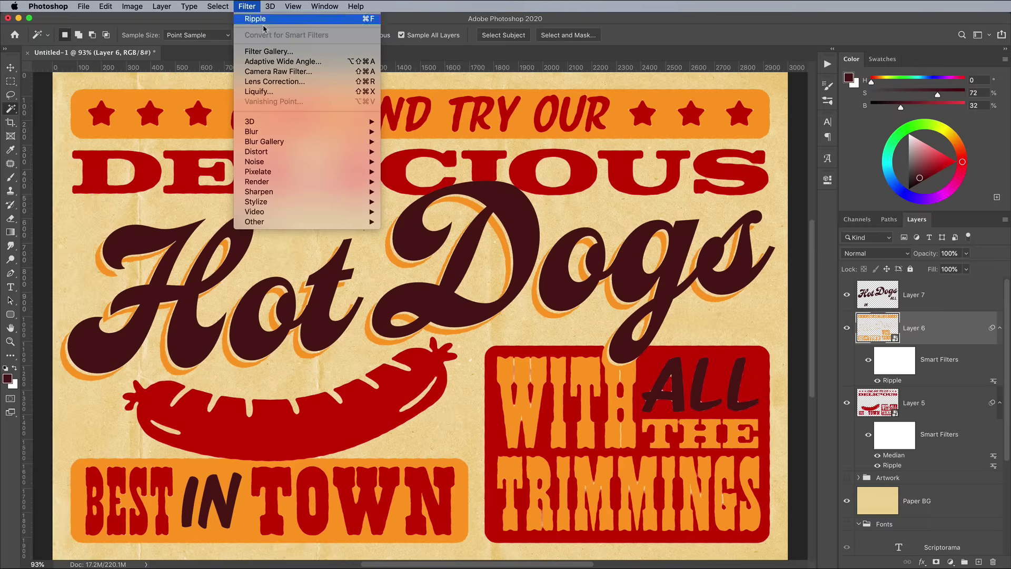
pyautogui.moveTo(263, 163)
pyautogui.click(413, 193)
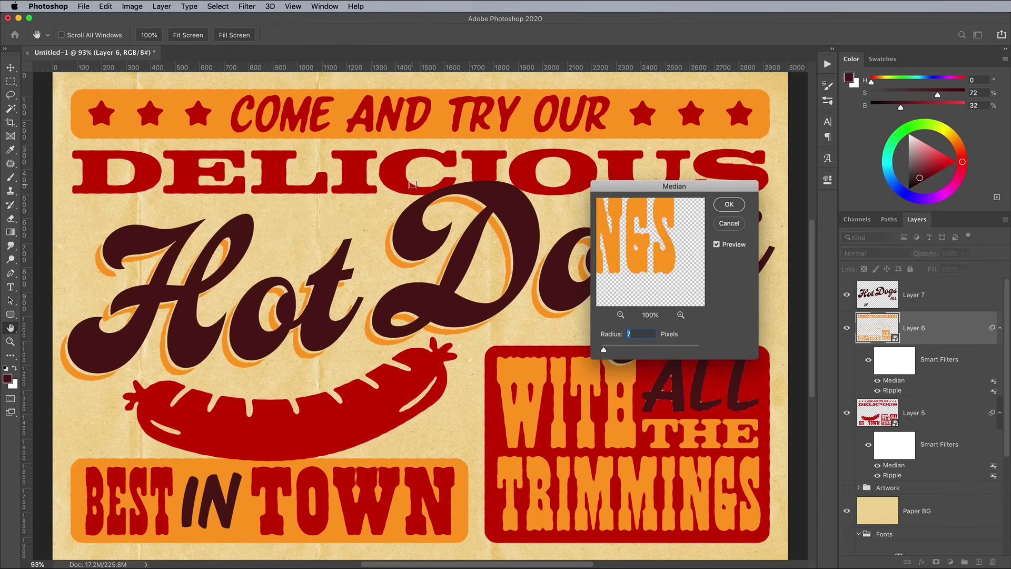
pyautogui.press('Down')
pyautogui.press('Down')
pyautogui.press('Down')
pyautogui.press('Down')
pyautogui.press('Up')
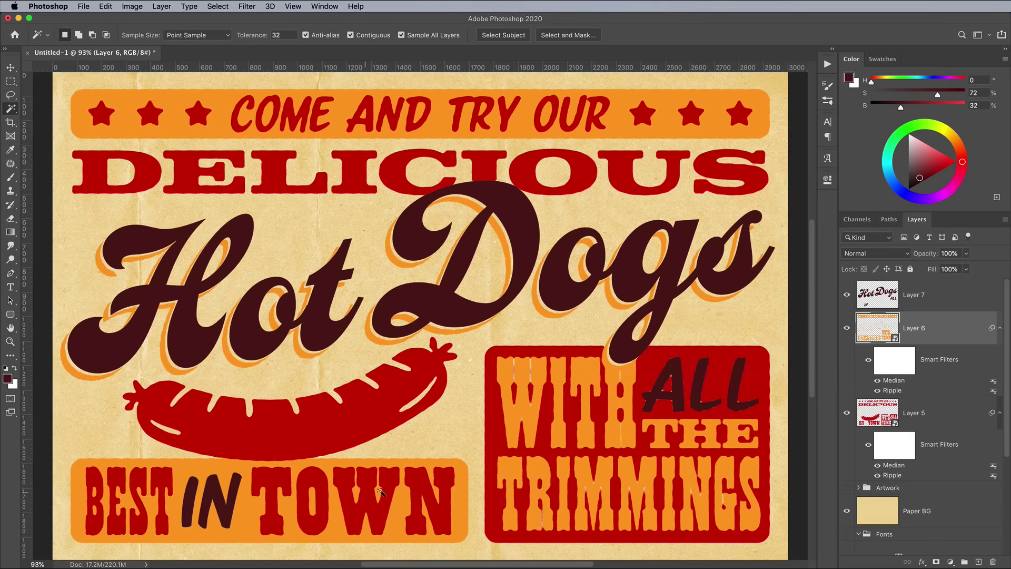
# Convert the dark brown layer, Layer 7, for smart filters, apply Ripple and Median, and adjust the Median radius
pyautogui.click(247, 7)
pyautogui.moveTo(283, 148)
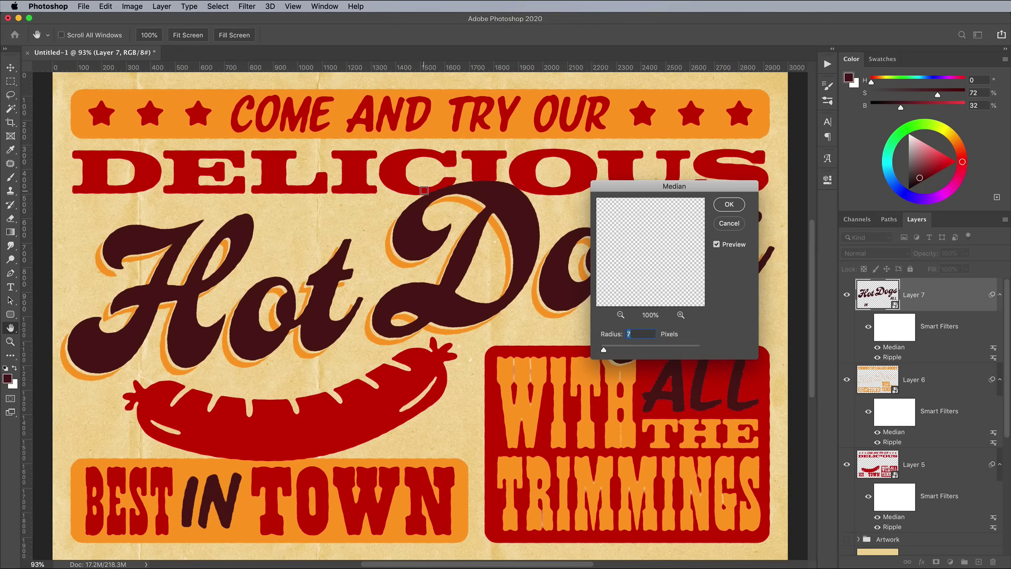
pyautogui.press('Up')
pyautogui.press('Up')
pyautogui.press('Up')
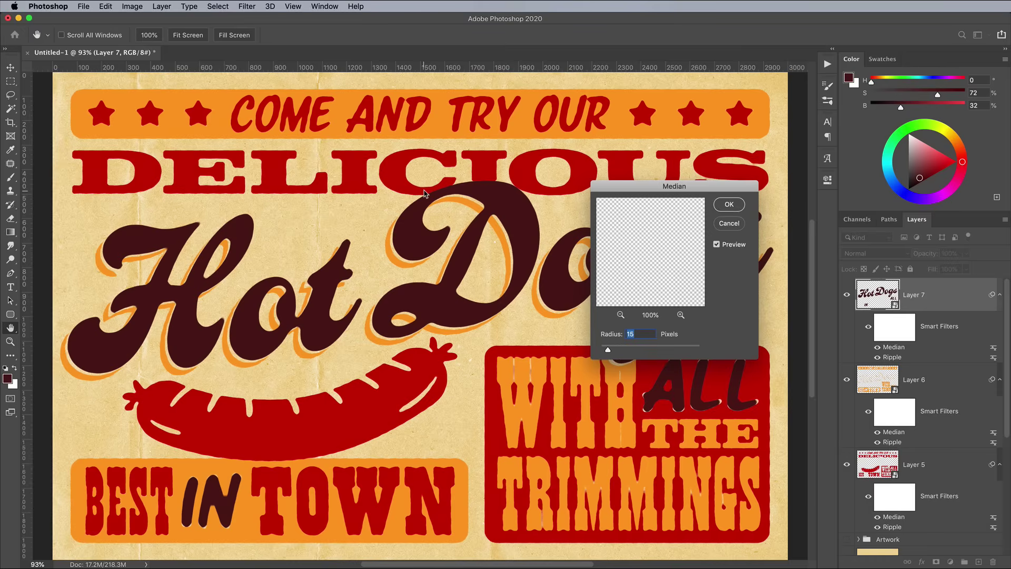
pyautogui.press('Down')
pyautogui.press('Down')
pyautogui.press('Down')
pyautogui.press('Return')
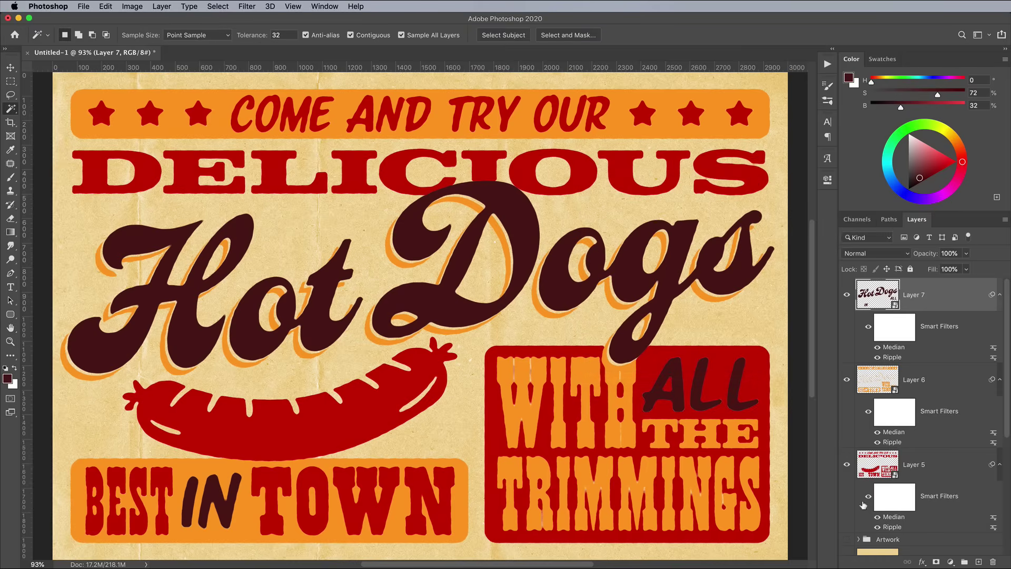
# Add a layer mask to Layer 7 and choose the first brush of the SG Grain Shader Brushes set
pyautogui.click(935, 562)
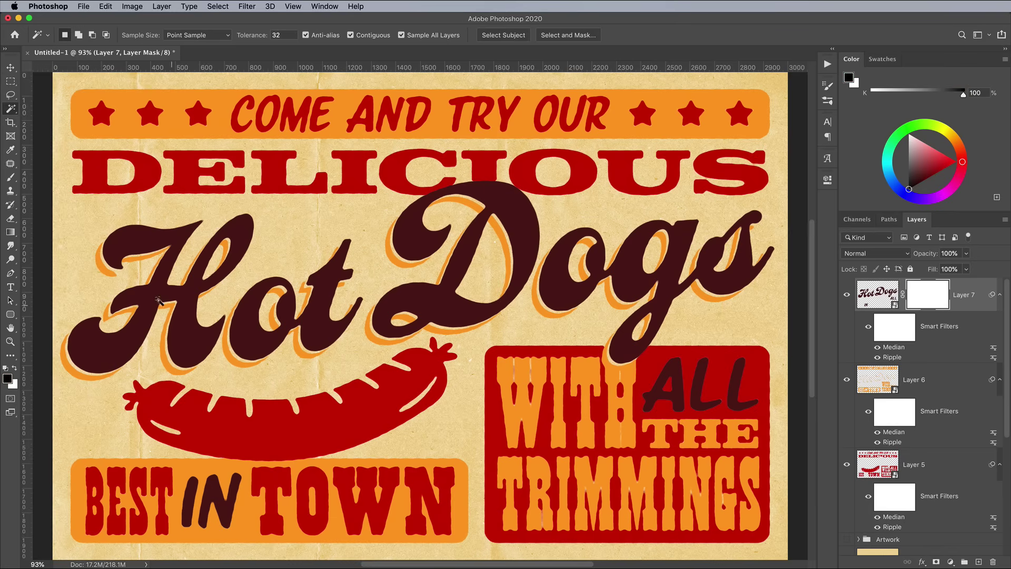
pyautogui.click(11, 177)
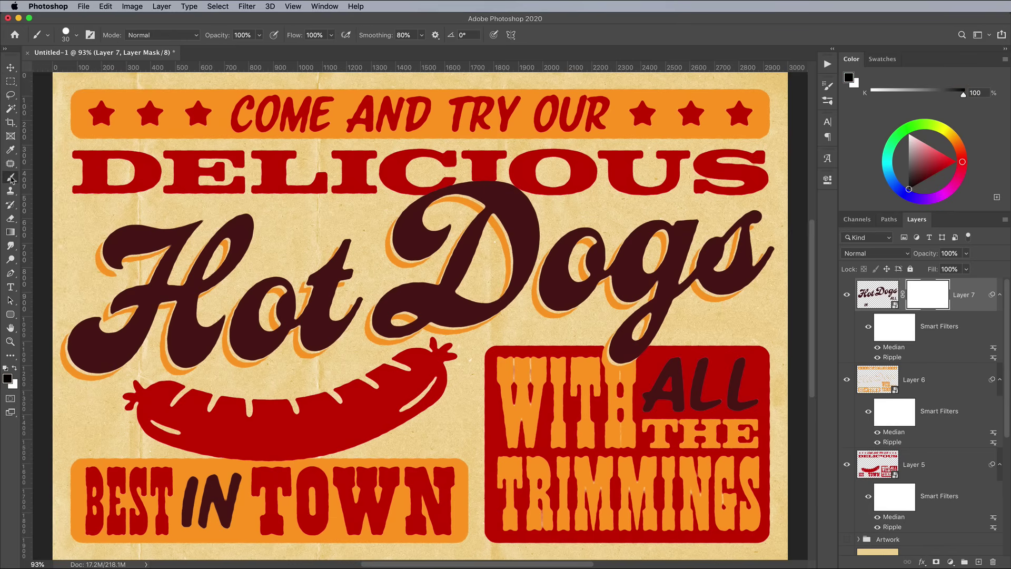
pyautogui.click(68, 35)
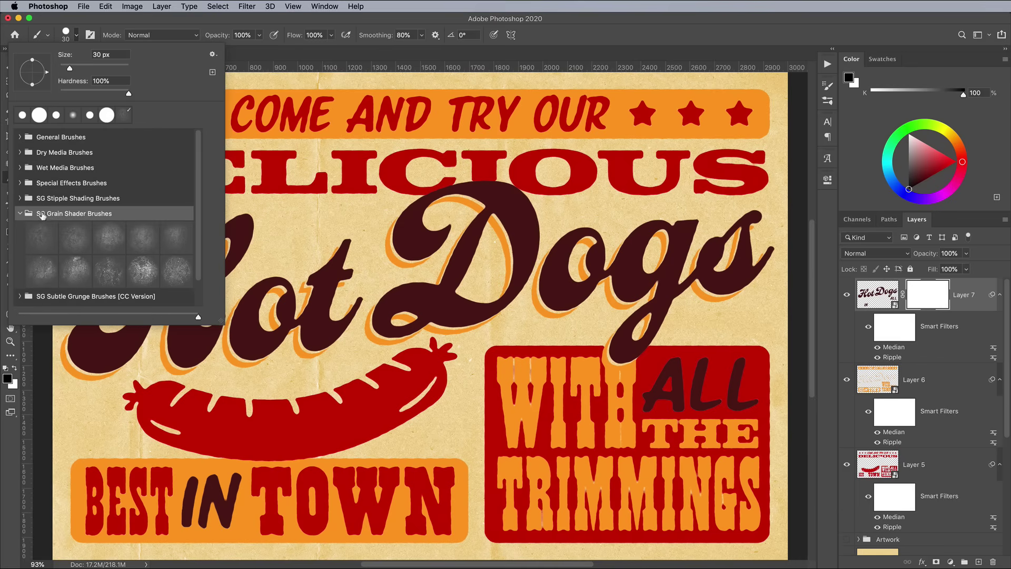
pyautogui.click(43, 235)
pyautogui.press('Return')
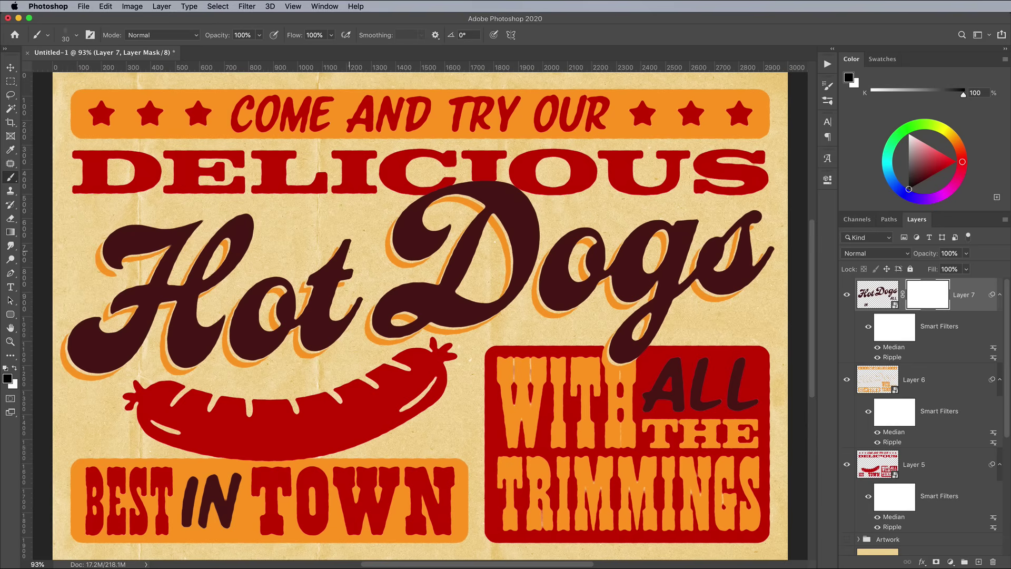
# Enlarge the brush to 1700 px, reduce it to 1600 px, and stamp black grain across the Hot Dogs lettering on Layer 7's mask
pyautogui.press(']')
pyautogui.press(']')
pyautogui.press(']')
pyautogui.press(']')
pyautogui.press(']')
pyautogui.press(']')
pyautogui.press(']')
pyautogui.press(']')
pyautogui.press(']')
pyautogui.press(']')
pyautogui.press(']')
pyautogui.press(']')
pyautogui.press(']')
pyautogui.press(']')
pyautogui.press(']')
pyautogui.press(']')
pyautogui.press(']')
pyautogui.press(']')
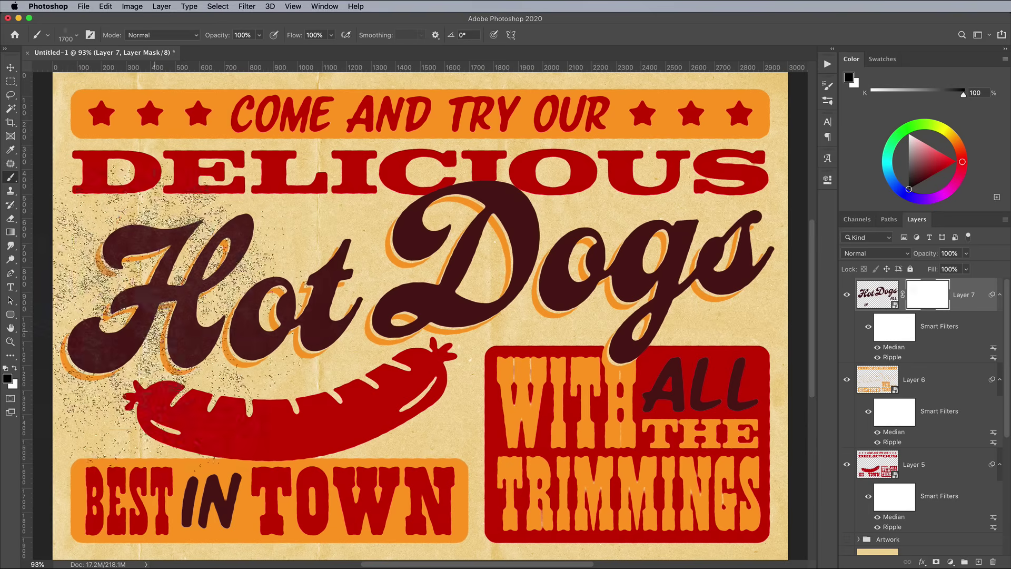
pyautogui.moveTo(163, 237); pyautogui.dragTo(316, 279)
pyautogui.press('super+minus')
pyautogui.click(466, 274)
pyautogui.click(569, 313)
pyautogui.press('[')
pyautogui.click(334, 245)
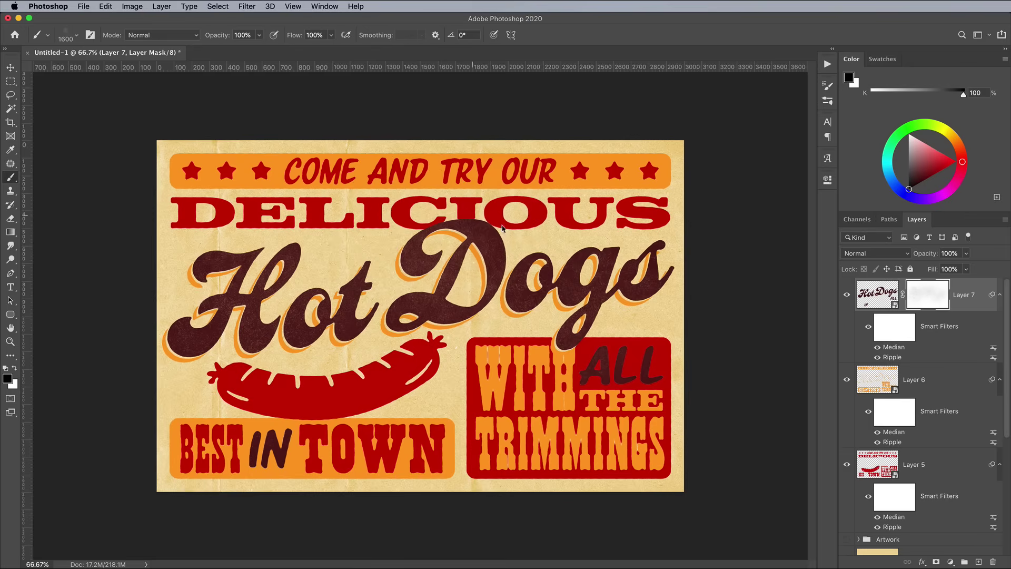
pyautogui.click(658, 279)
pyautogui.moveTo(207, 392); pyautogui.dragTo(595, 360)
# Set the brush flow to 46% and size to 700 px, and stamp black grain over the words IN and ALL on Layer 7's mask
pyautogui.click(331, 35)
pyautogui.moveTo(334, 51); pyautogui.dragTo(305, 51)
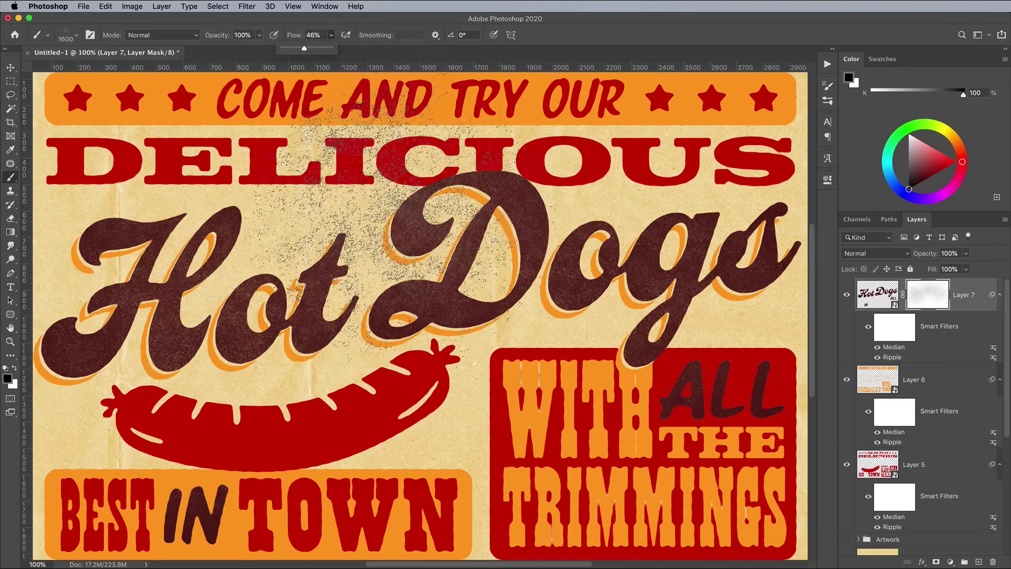
pyautogui.press('x')
pyautogui.press('[')
pyautogui.press('[')
pyautogui.press('[')
pyautogui.press('[')
pyautogui.press('[')
pyautogui.press('[')
pyautogui.press('[')
pyautogui.press('[')
pyautogui.press('[')
pyautogui.press('x')
pyautogui.click(203, 521)
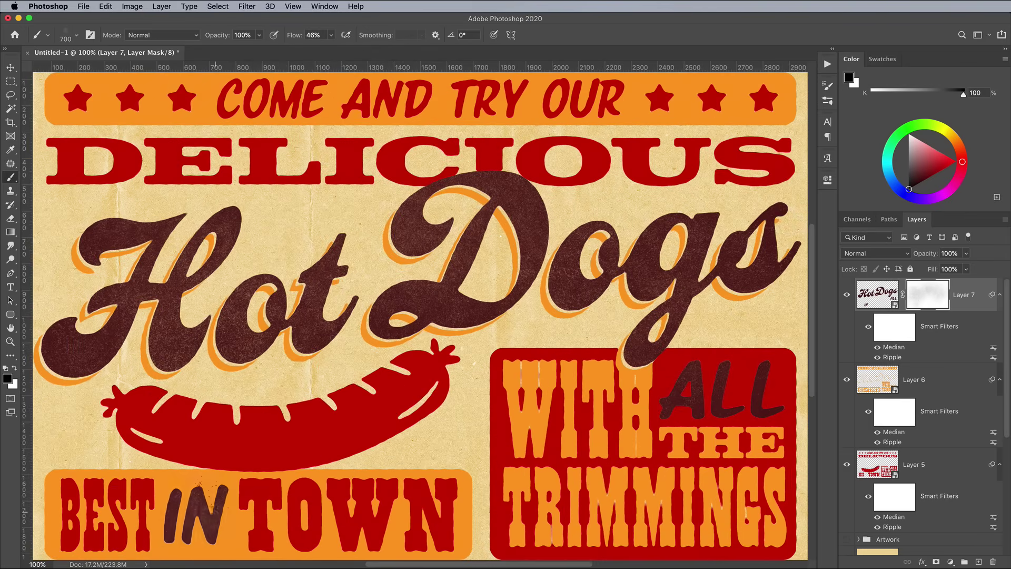
pyautogui.click(725, 392)
# Paint white grain on Layer 7's mask over the word Dogs to restore some of its colour
pyautogui.press('x')
pyautogui.moveTo(564, 266); pyautogui.dragTo(399, 250)
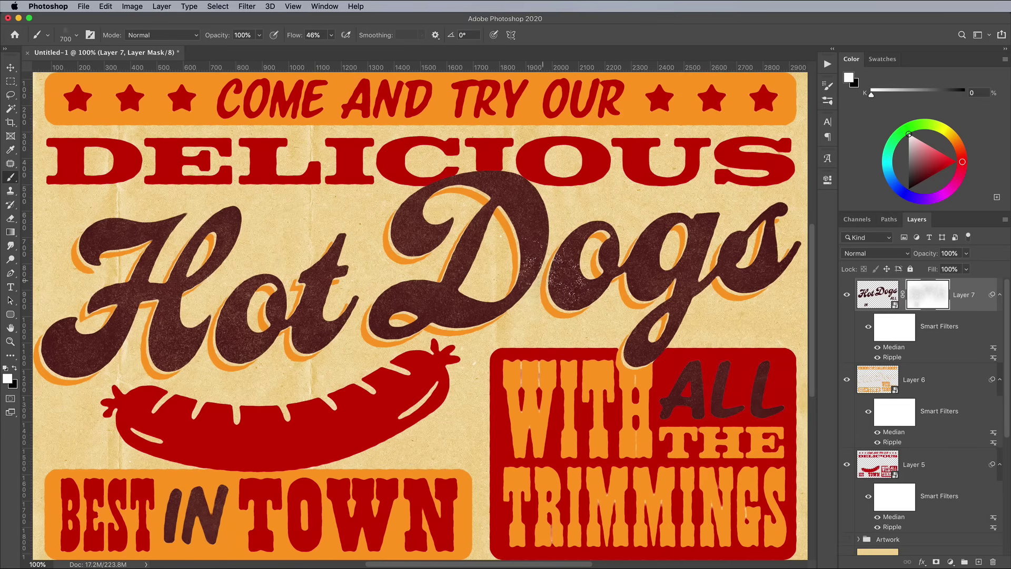
pyautogui.press(']')
# Add a layer mask to Layer 6 and stamp black grain over the orange shapes with an 1100 px brush at 99% flow
pyautogui.click(939, 382)
pyautogui.click(935, 562)
pyautogui.press('super+minus')
pyautogui.press('x')
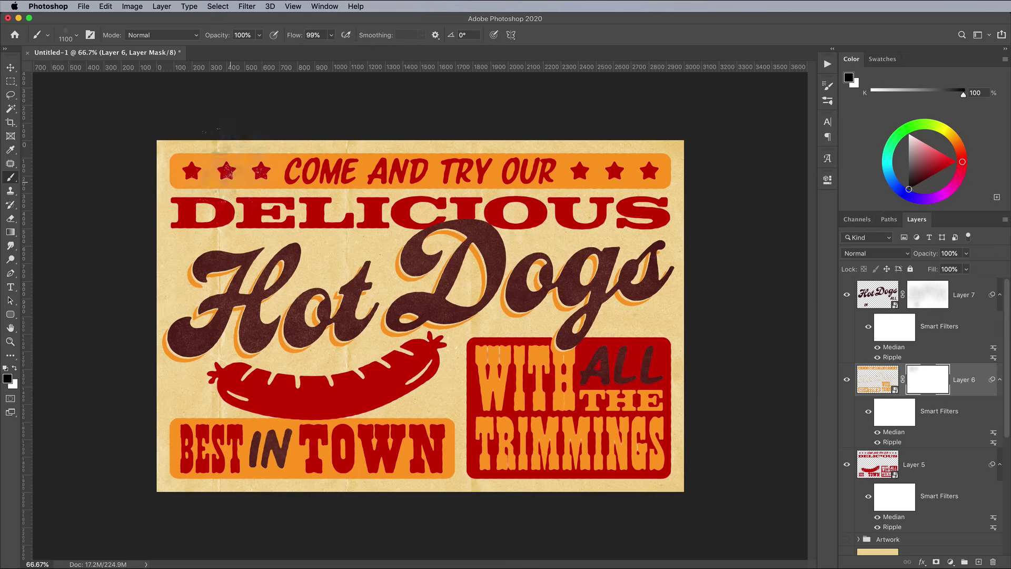
pyautogui.click(308, 466)
pyautogui.click(514, 387)
pyautogui.press('super+1')
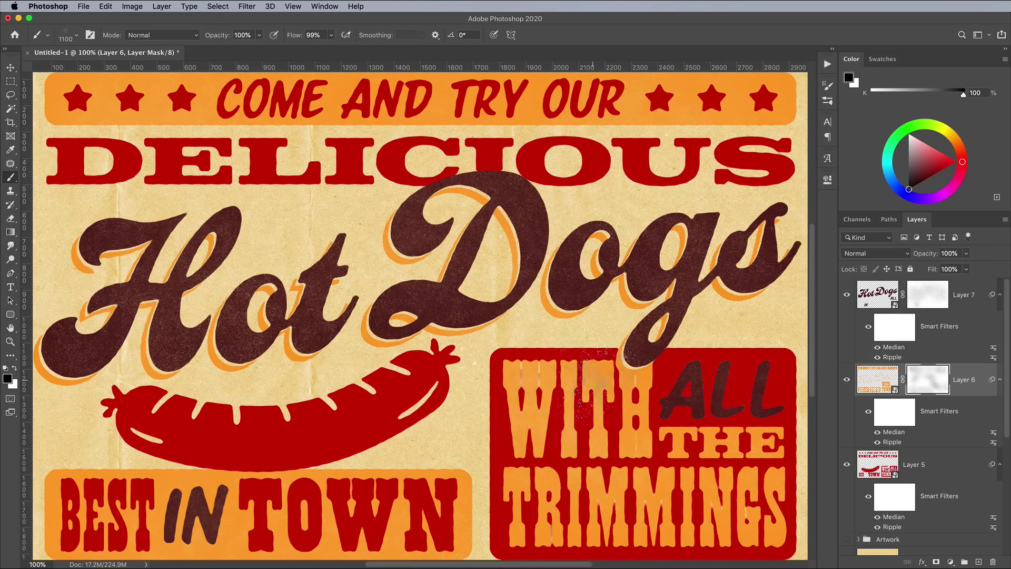
pyautogui.moveTo(408, 239); pyautogui.dragTo(414, 324)
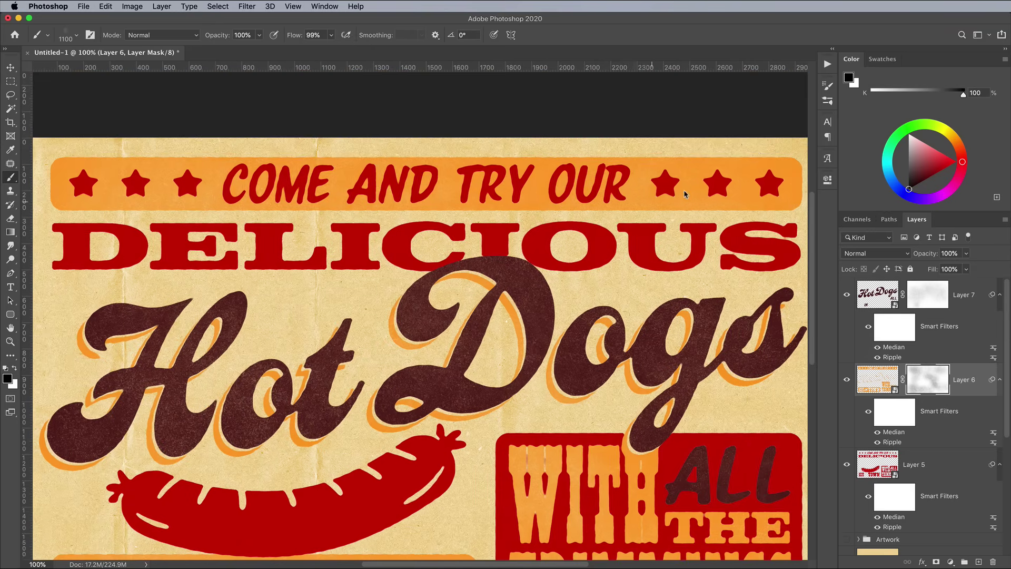
pyautogui.click(136, 190)
# Refine the texture on Layer 6's mask with white and black grain over the orange shadows and panel lettering
pyautogui.press('x')
pyautogui.moveTo(353, 405); pyautogui.dragTo(278, 278)
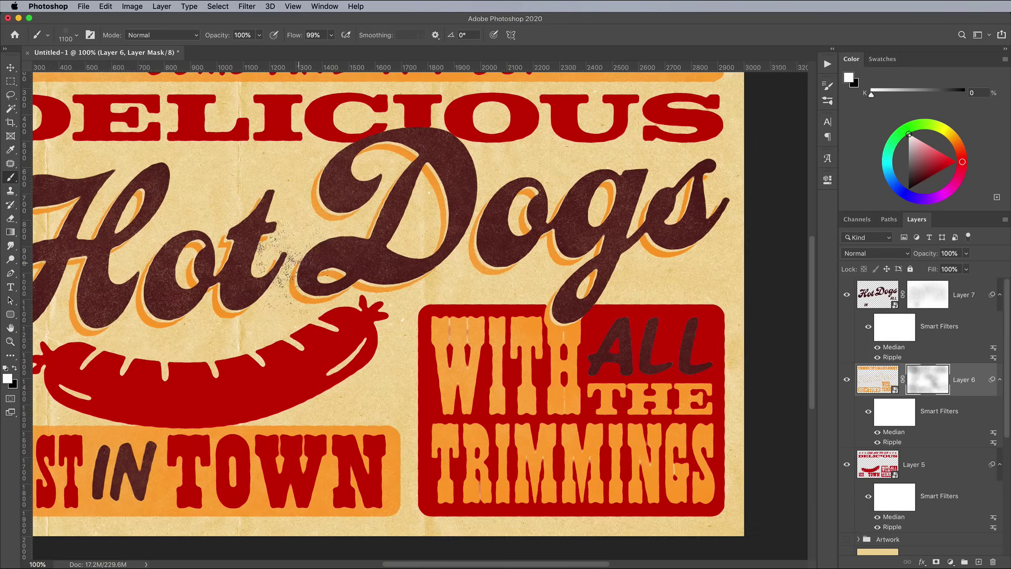
pyautogui.press('x')
pyautogui.moveTo(80, 297); pyautogui.dragTo(322, 296)
pyautogui.click(305, 322)
pyautogui.click(540, 429)
pyautogui.moveTo(632, 437); pyautogui.dragTo(378, 399)
pyautogui.moveTo(632, 237); pyautogui.dragTo(601, 316)
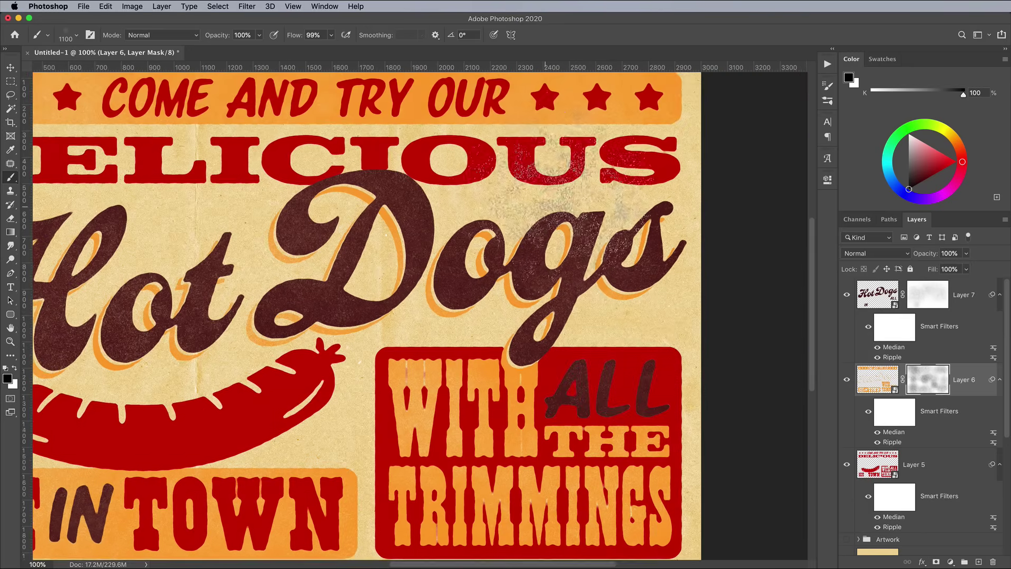
pyautogui.moveTo(553, 185); pyautogui.dragTo(555, 248)
pyautogui.click(519, 129)
# Add a layer mask to Layer 5 and stamp black grain over the red DELICIOUS heading and banner text
pyautogui.click(914, 465)
pyautogui.click(936, 562)
pyautogui.click(637, 211)
pyautogui.click(392, 163)
pyautogui.moveTo(358, 262); pyautogui.dragTo(628, 270)
pyautogui.click(392, 241)
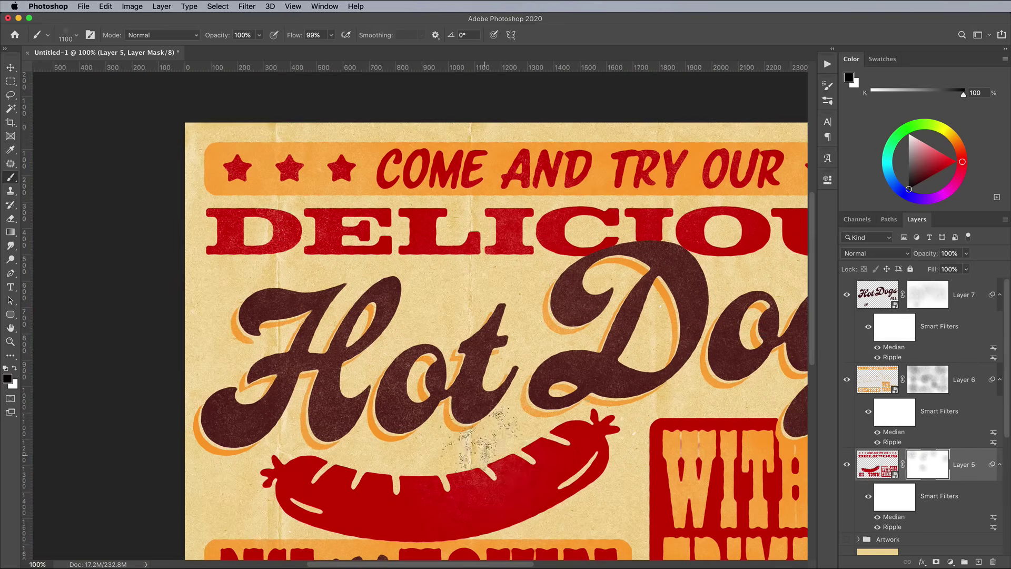
# Stamp black grain on Layer 5's mask over the sausage and the red WITH ALL THE TRIMMINGS panel
pyautogui.click(487, 461)
pyautogui.moveTo(493, 490); pyautogui.dragTo(477, 376)
pyautogui.click(508, 470)
pyautogui.click(275, 467)
pyautogui.click(679, 366)
pyautogui.moveTo(685, 379); pyautogui.dragTo(515, 348)
pyautogui.click(517, 447)
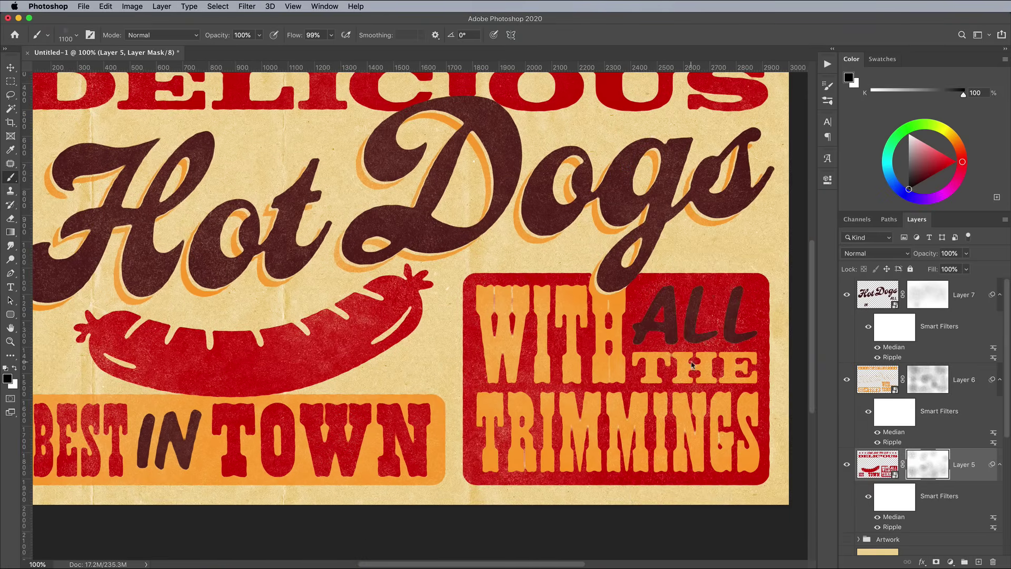
# Build up more grain across the red artwork on Layer 5's mask and soften it with white grain
pyautogui.moveTo(547, 227); pyautogui.dragTo(548, 325)
pyautogui.click(468, 129)
pyautogui.click(416, 384)
pyautogui.click(195, 429)
pyautogui.moveTo(179, 295); pyautogui.dragTo(313, 336)
pyautogui.click(388, 227)
pyautogui.moveTo(495, 348); pyautogui.dragTo(479, 215)
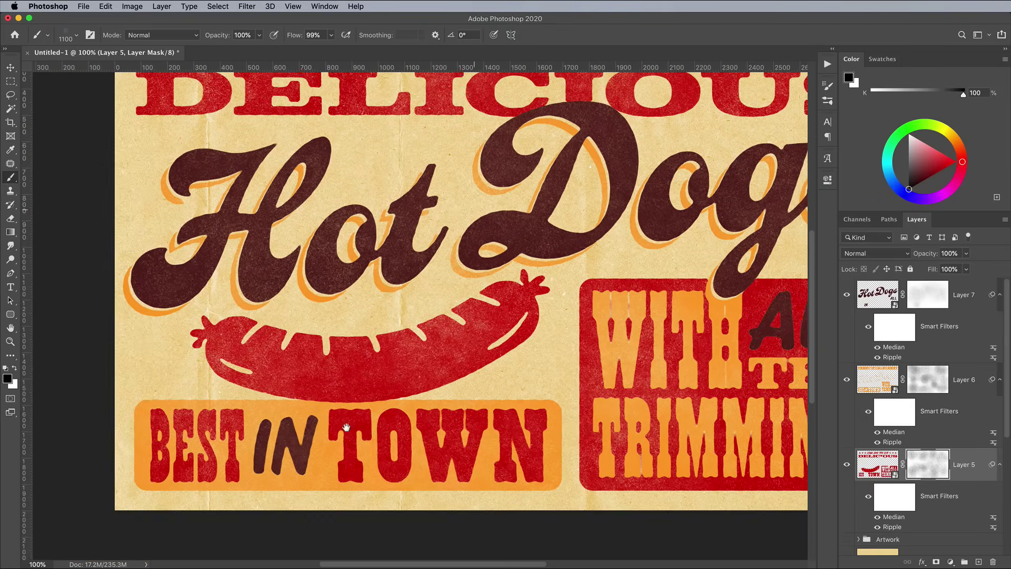
pyautogui.click(498, 387)
pyautogui.press('x')
pyautogui.moveTo(582, 244); pyautogui.dragTo(516, 297)
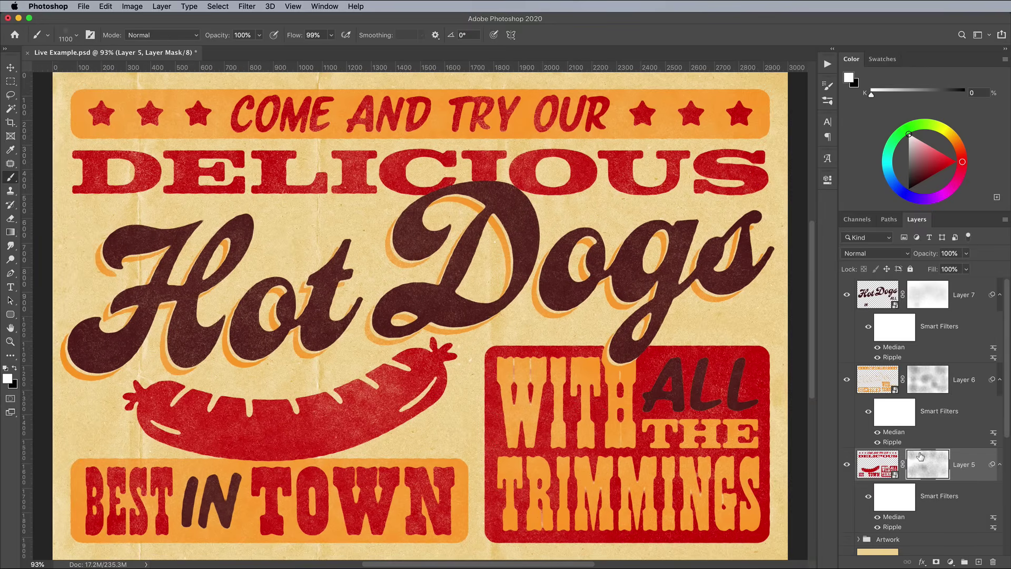
# Apply Levels to Layer 5's mask with a midtone of 1.11 and a white input of 246
pyautogui.click(132, 6)
pyautogui.moveTo(150, 33)
pyautogui.click(265, 50)
pyautogui.moveTo(661, 340); pyautogui.dragTo(687, 340)
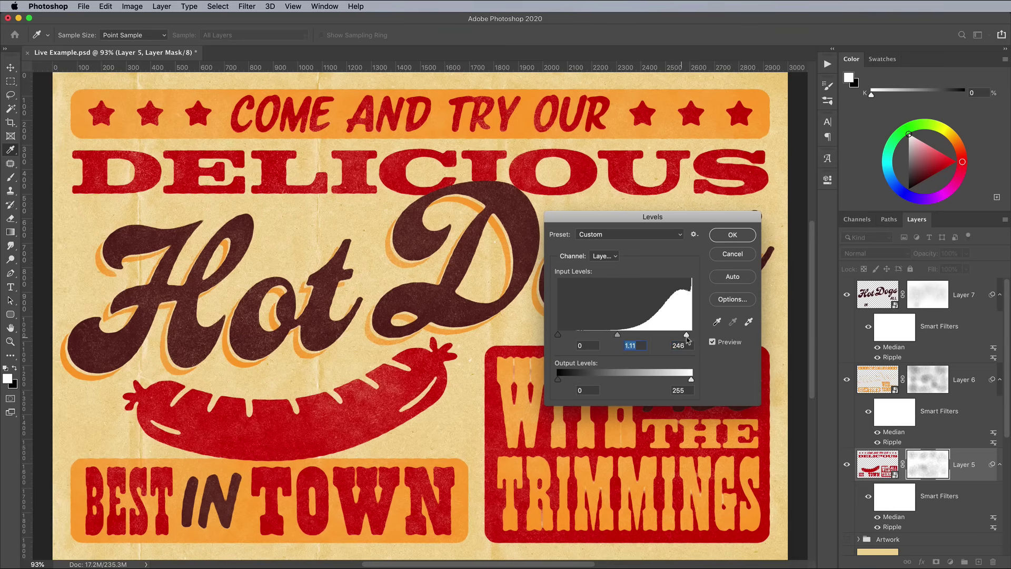
pyautogui.press('Return')
# Apply Levels to Layer 6's mask with a midtone of 1.09 and a white input of 177
pyautogui.click(928, 380)
pyautogui.press('super+l')
pyautogui.moveTo(624, 336); pyautogui.dragTo(621, 336)
pyautogui.moveTo(691, 336); pyautogui.dragTo(651, 336)
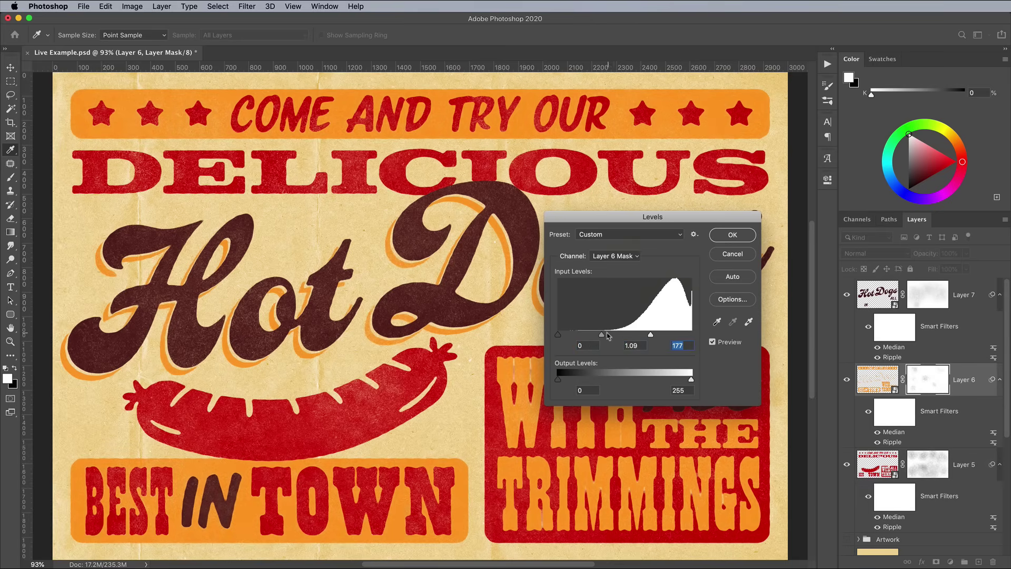
pyautogui.press('Return')
# Apply Levels to Layer 7's mask with a midtone of 0.55 and a white input of 231
pyautogui.hotkey('alt', ']')
pyautogui.hotkey('ctrl', 'l')
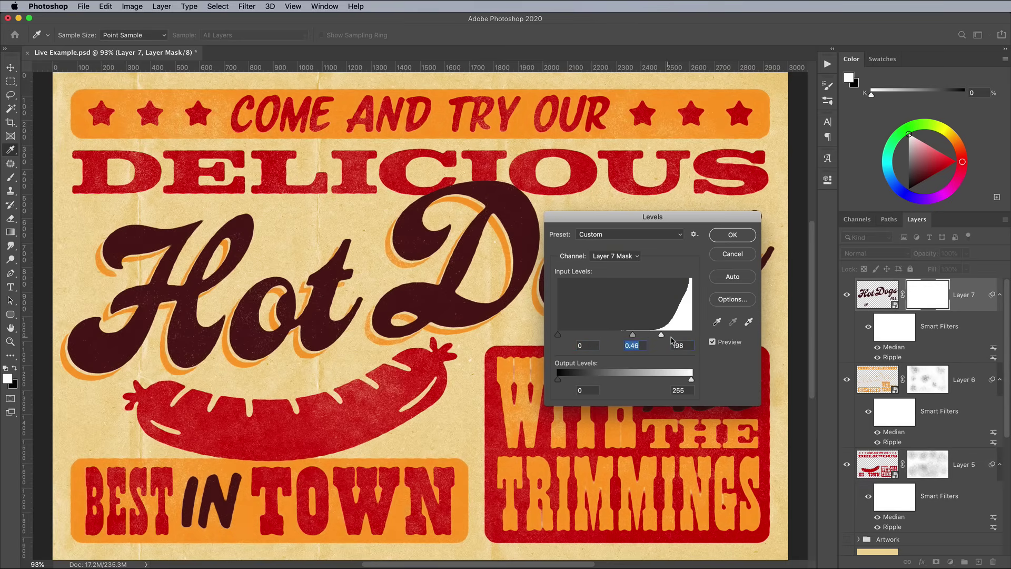
pyautogui.moveTo(676, 338); pyautogui.dragTo(679, 340)
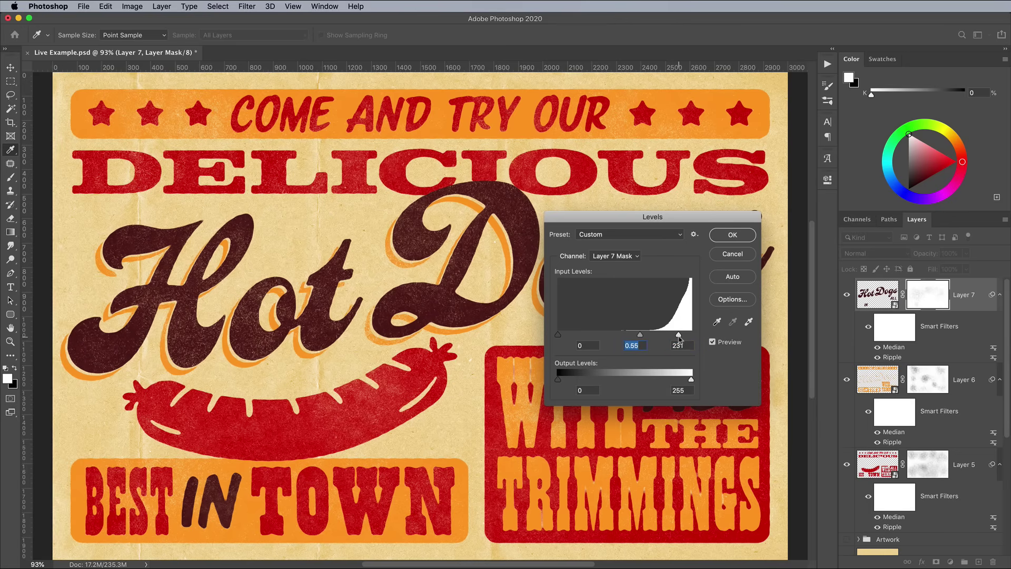
pyautogui.click(730, 240)
pyautogui.press('b')
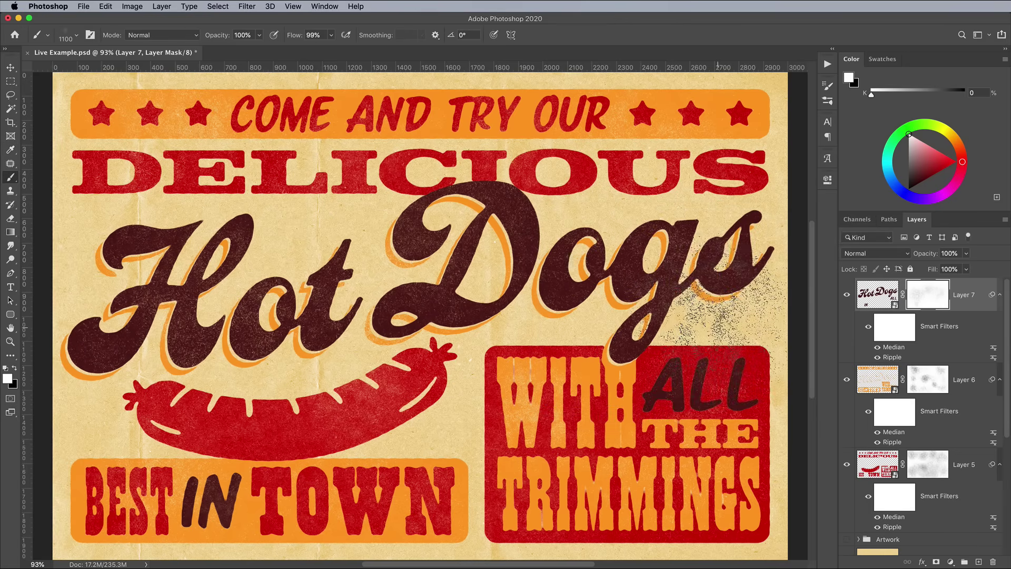
# Offset the red artwork of Layer 5 slightly up and to the right for a misregistered print look, and inspect it up close
pyautogui.click(11, 68)
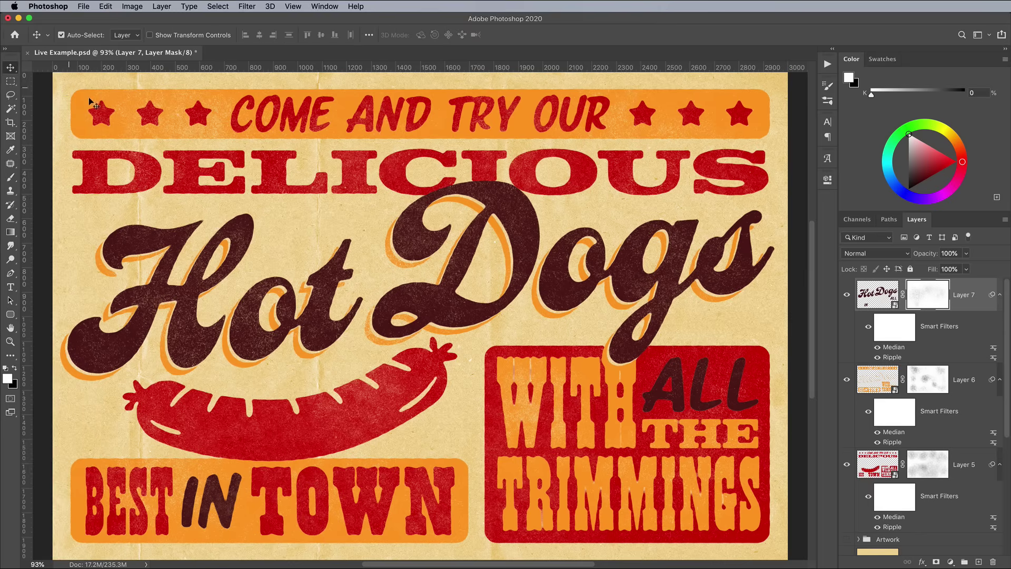
pyautogui.click(875, 465)
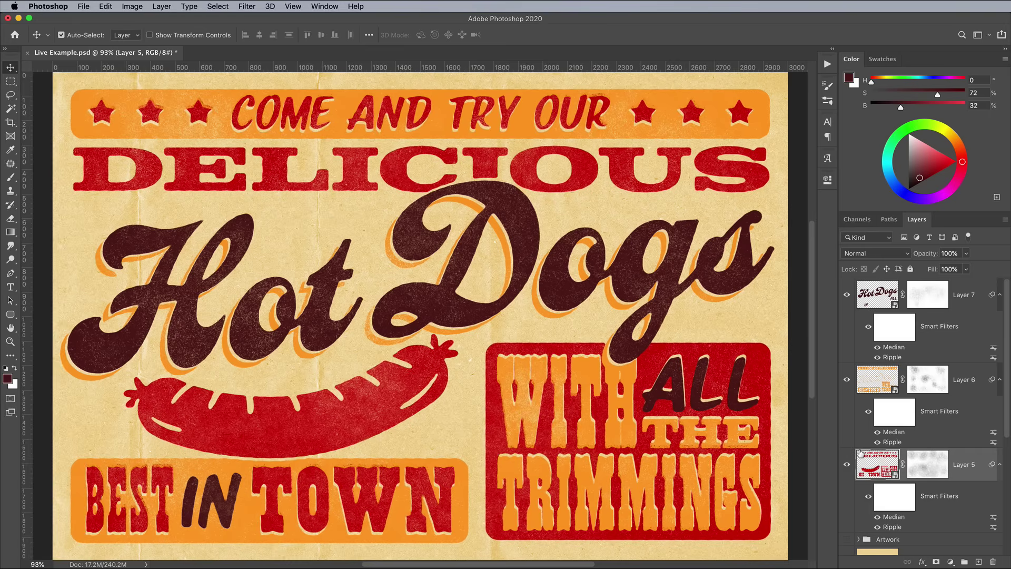
pyautogui.press('super+1')
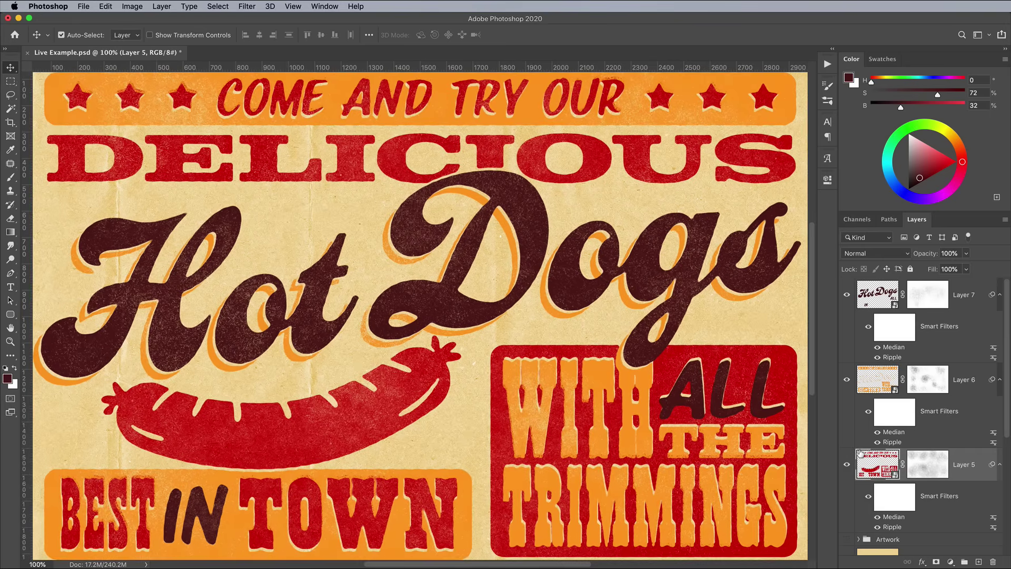
pyautogui.press('super+equal')
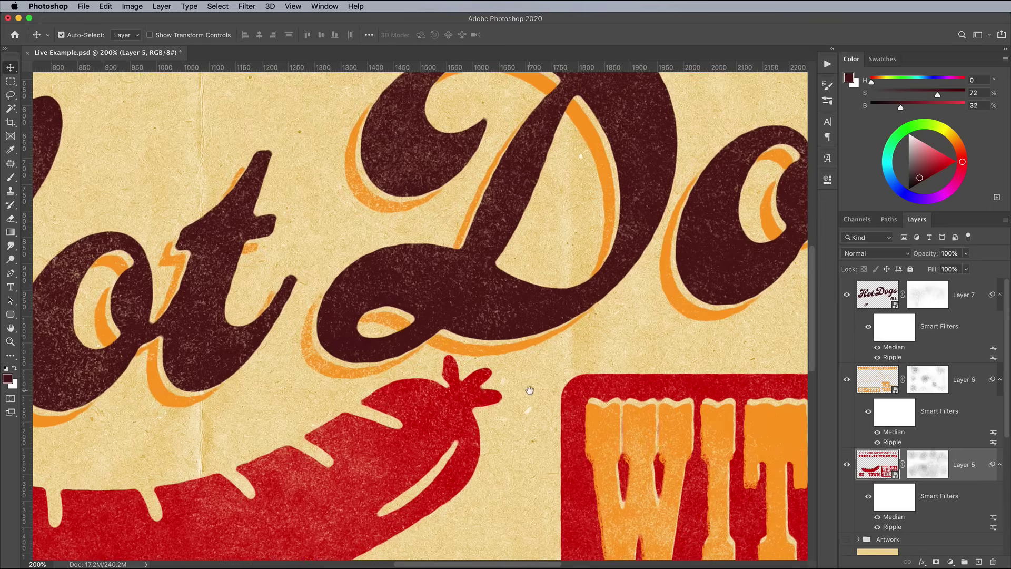
pyautogui.moveTo(530, 390); pyautogui.dragTo(496, 307)
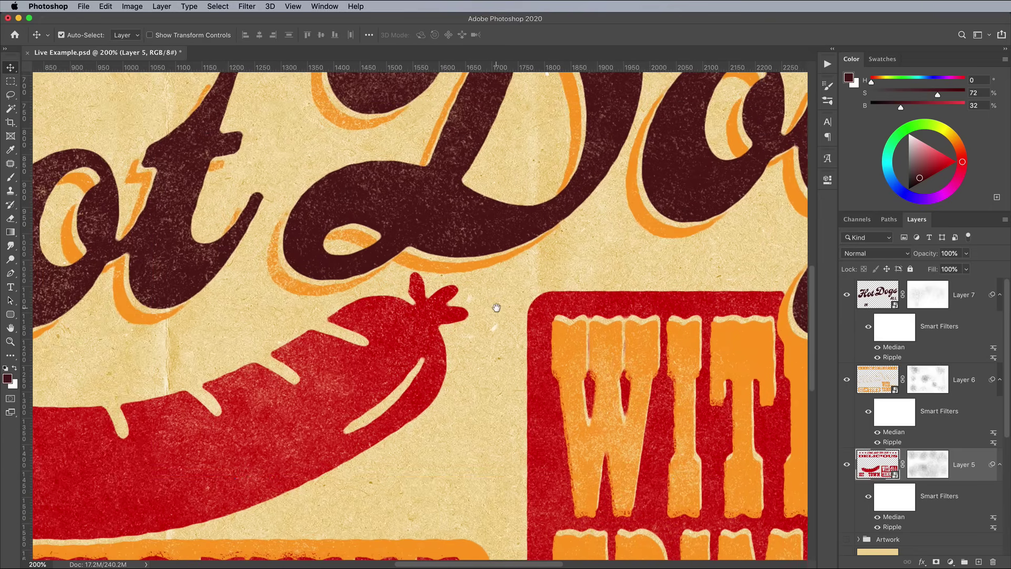
pyautogui.press('super+0')
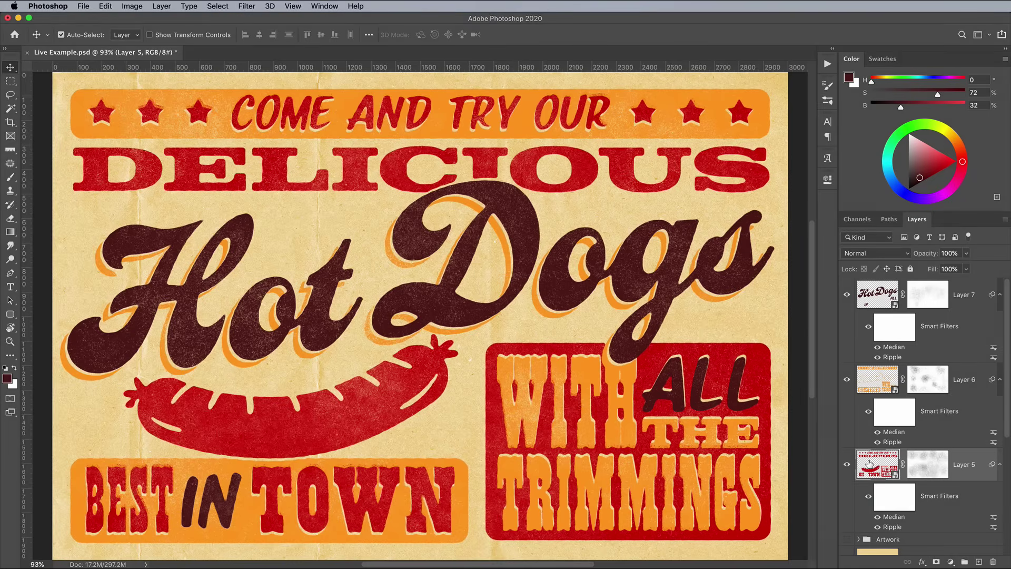
# Open Creased-Folded-Old-Paper-Texture-06.jpg from the Creased & Folded Old Paper Textures folder, copy the whole image and close the file
pyautogui.press('F11')
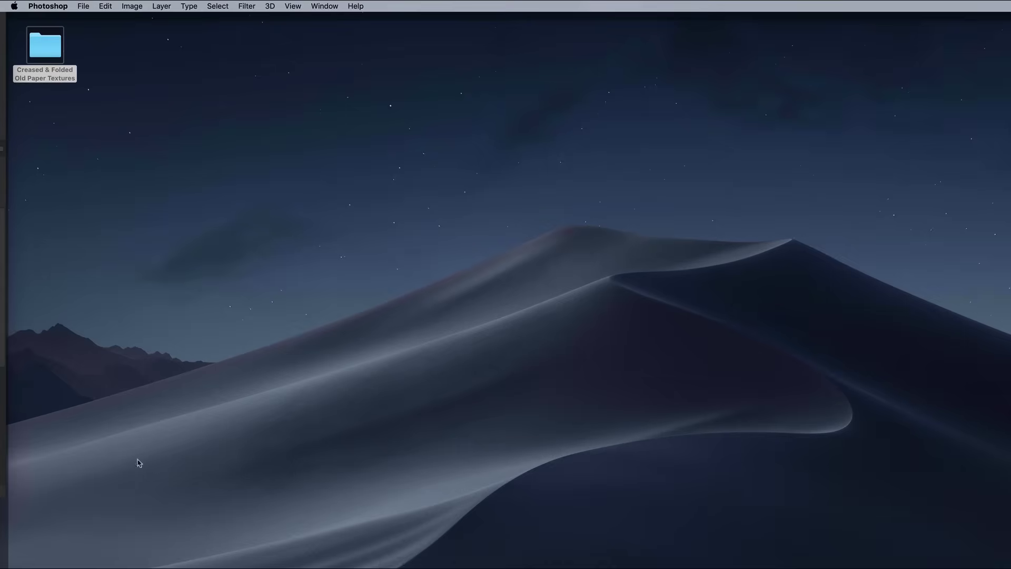
pyautogui.doubleClick(46, 46)
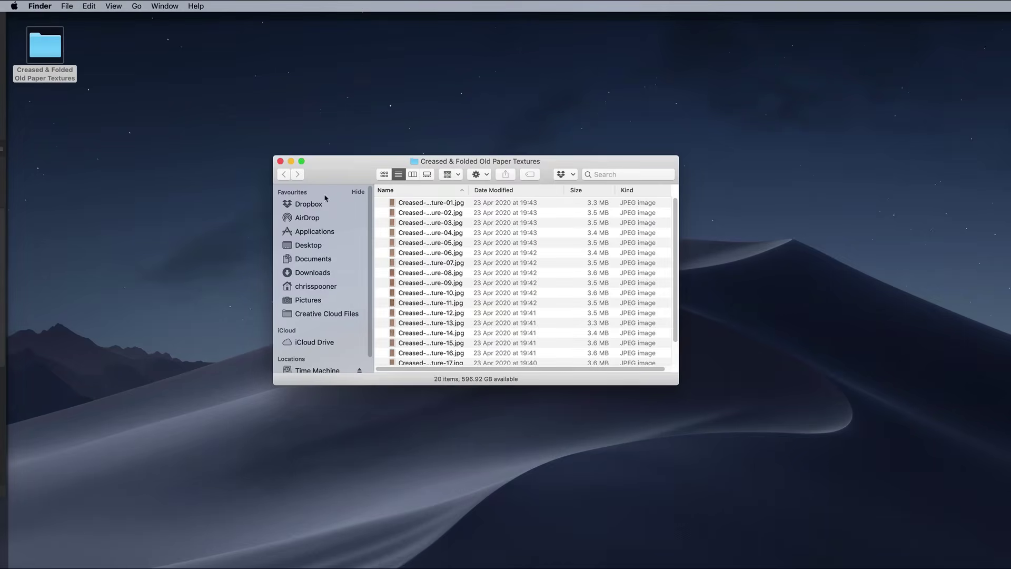
pyautogui.doubleClick(435, 257)
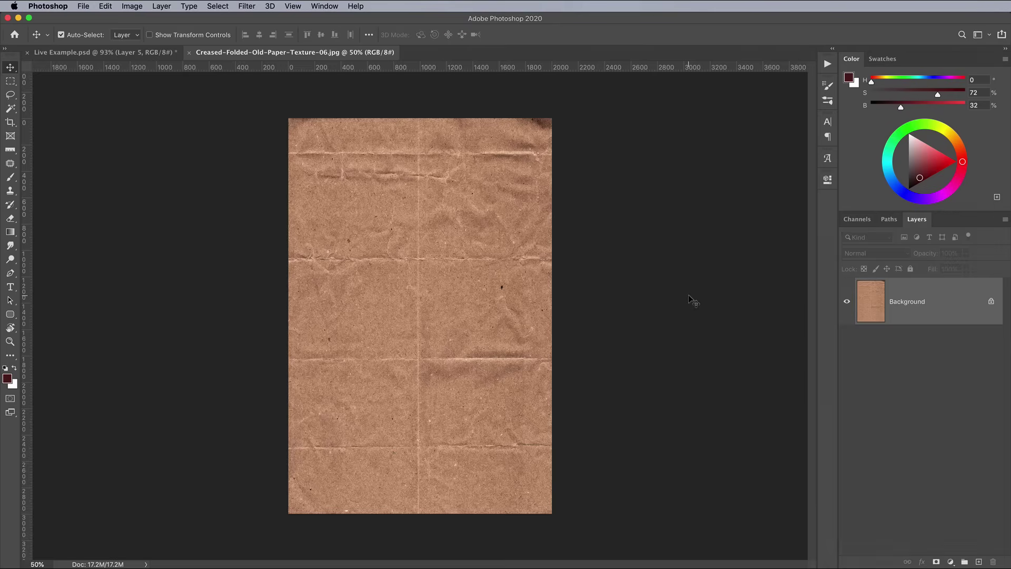
pyautogui.press('super+a')
pyautogui.press('super+c')
pyautogui.press('super+w')
# Paste the paper texture above Layer 7, rotate it to landscape and position it to cover the whole artwork
pyautogui.click(980, 293)
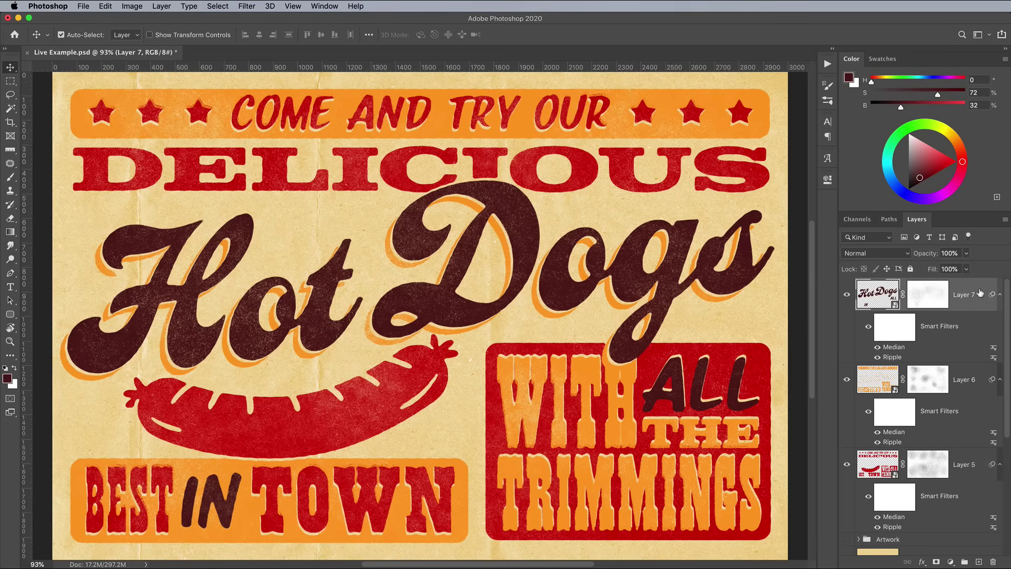
pyautogui.press('super+v')
pyautogui.hotkey('ctrl', '-')
pyautogui.hotkey('ctrl', 't')
pyautogui.moveTo(620, 173); pyautogui.dragTo(701, 462)
pyautogui.moveTo(694, 289); pyautogui.dragTo(594, 283)
pyautogui.press('Return')
# Set the pasted paper texture's blend mode to Screen and desaturate it
pyautogui.click(861, 254)
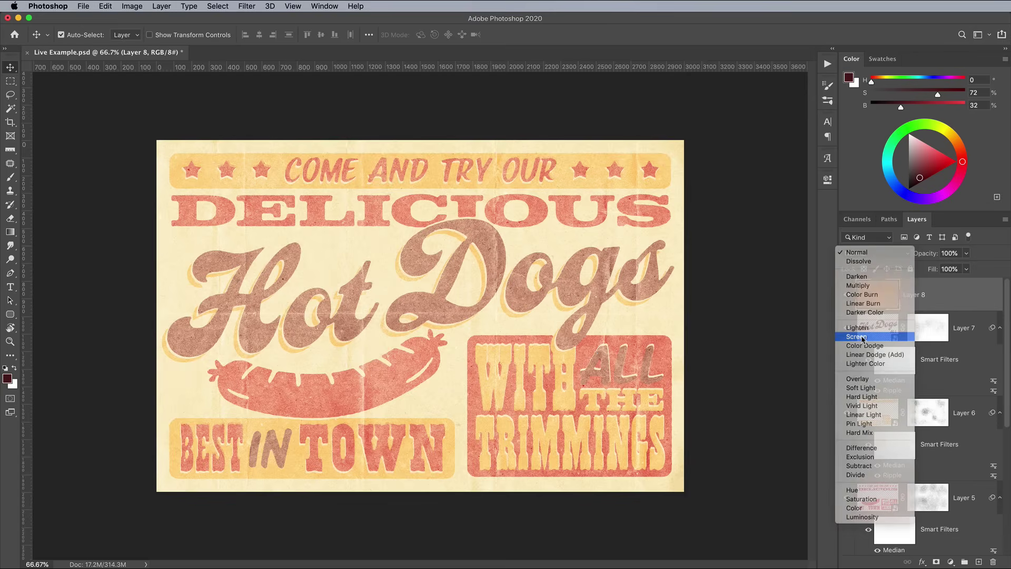
pyautogui.click(863, 339)
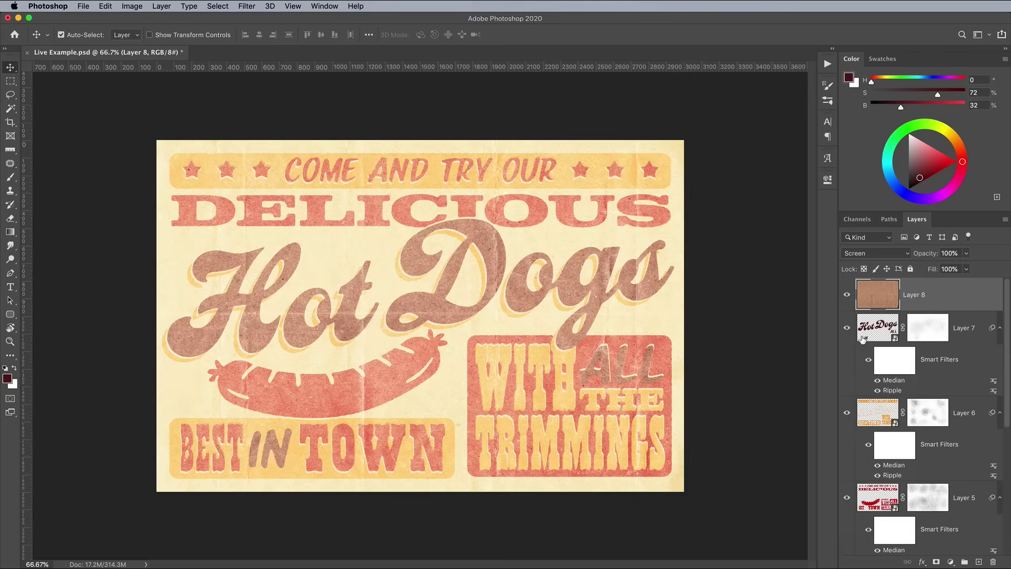
pyautogui.click(133, 6)
pyautogui.moveTo(154, 35)
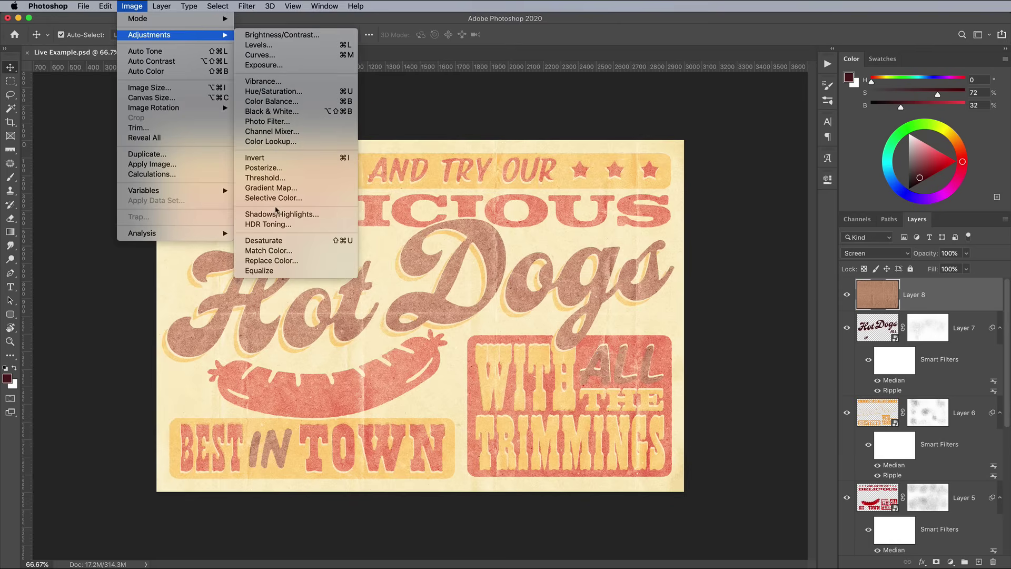
pyautogui.click(274, 241)
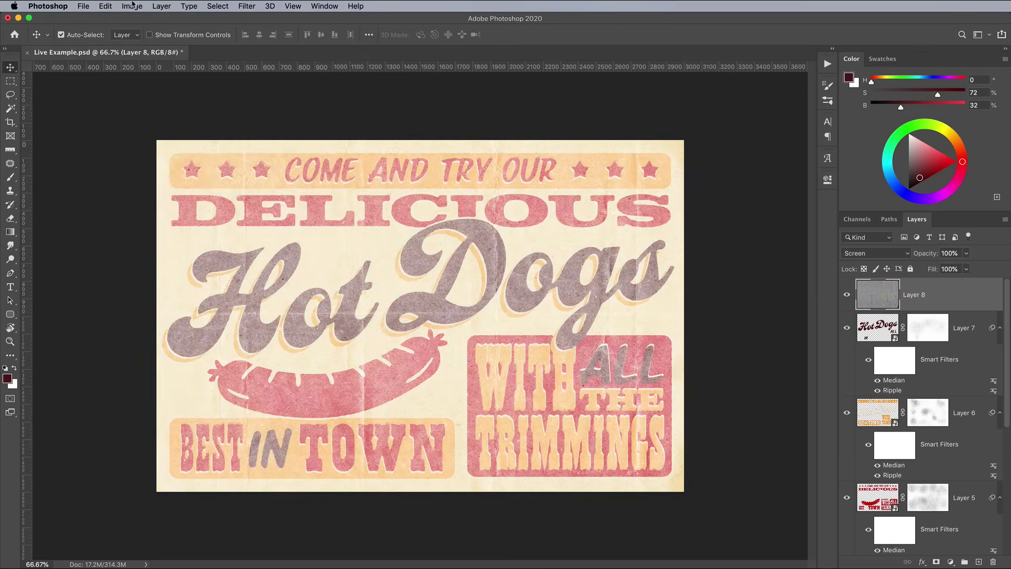
# Apply Levels to the texture on Layer 8 with a midtone of 0.13 and a white input of 237
pyautogui.click(132, 6)
pyautogui.moveTo(154, 35)
pyautogui.click(253, 49)
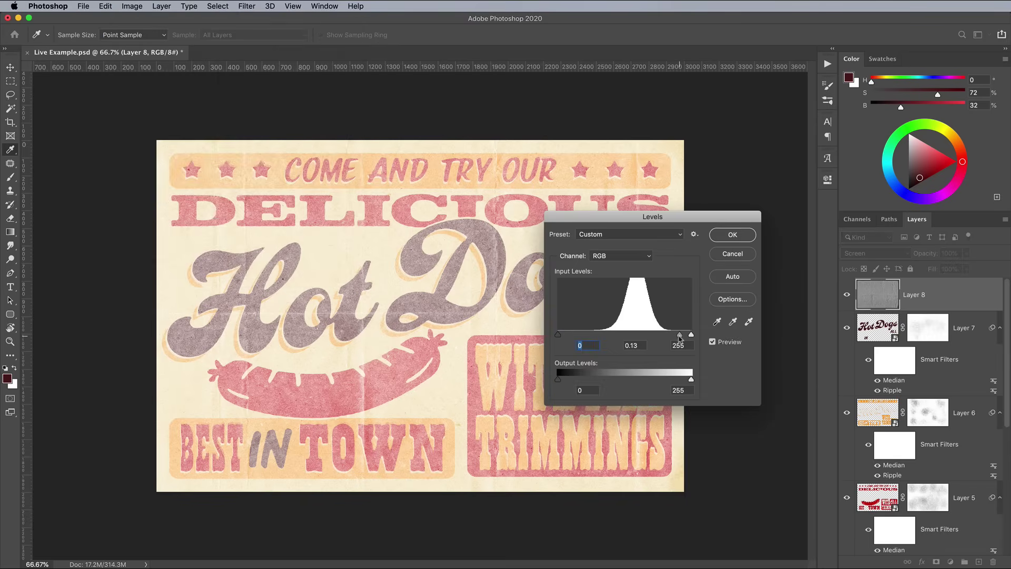
pyautogui.press('Tab')
pyautogui.press('super+equal')
pyautogui.press('super+equal')
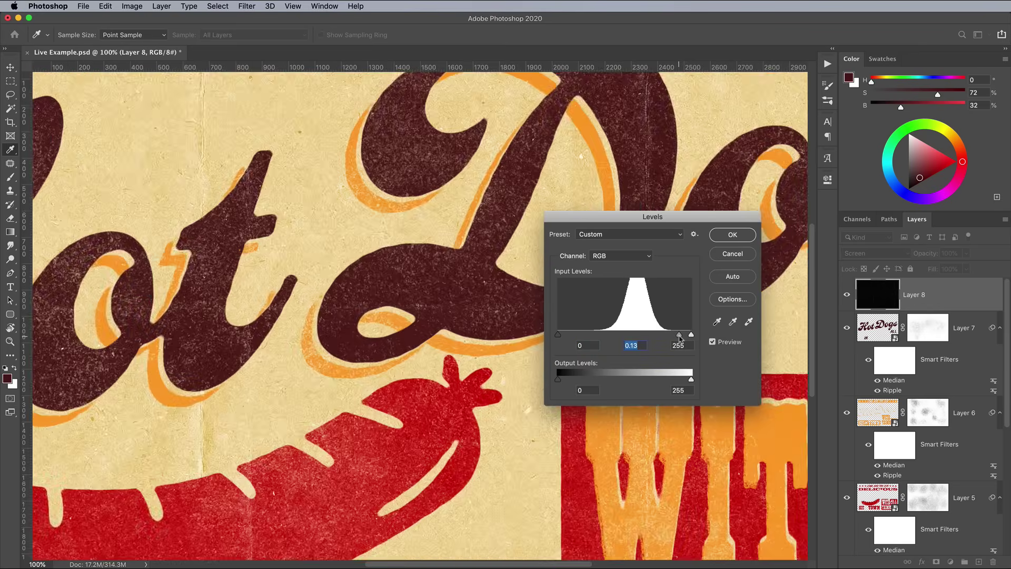
pyautogui.press('super+minus')
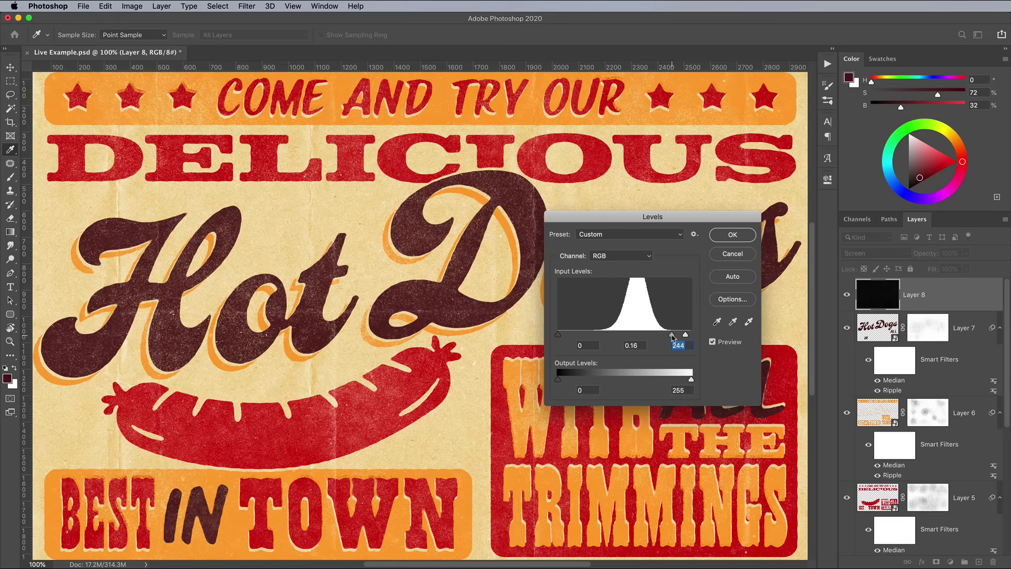
pyautogui.press('super+minus')
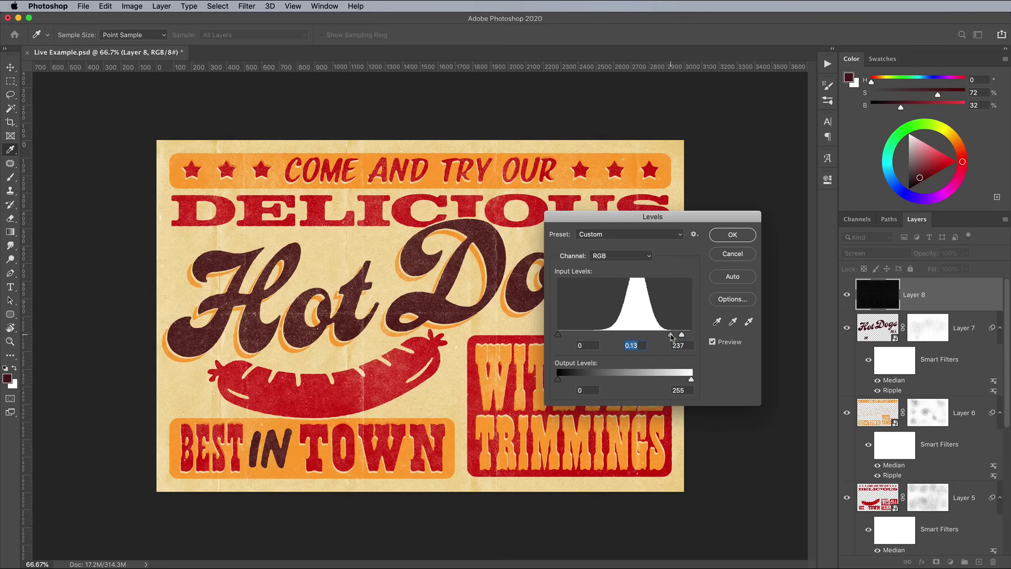
pyautogui.press('Return')
pyautogui.press('v')
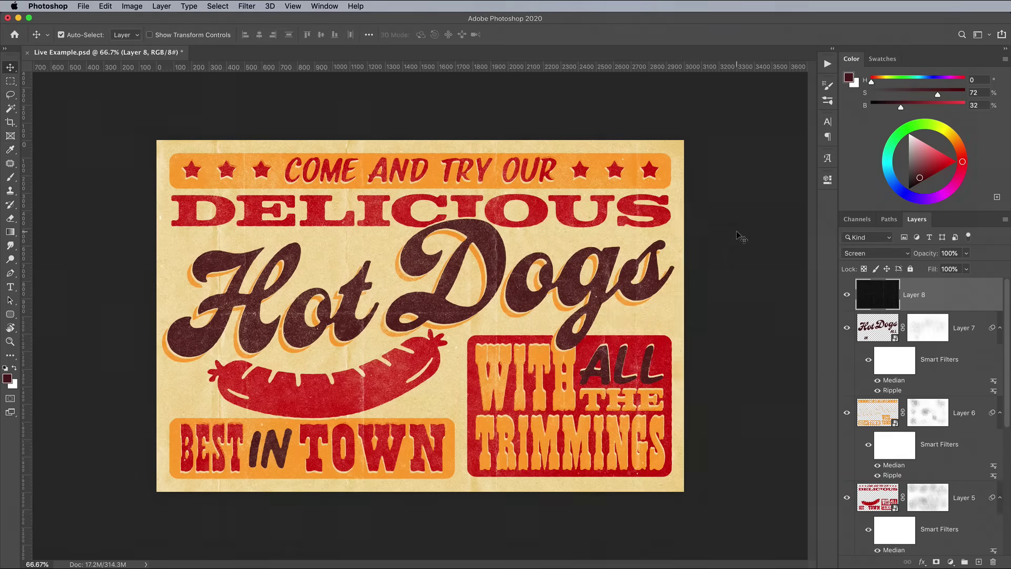